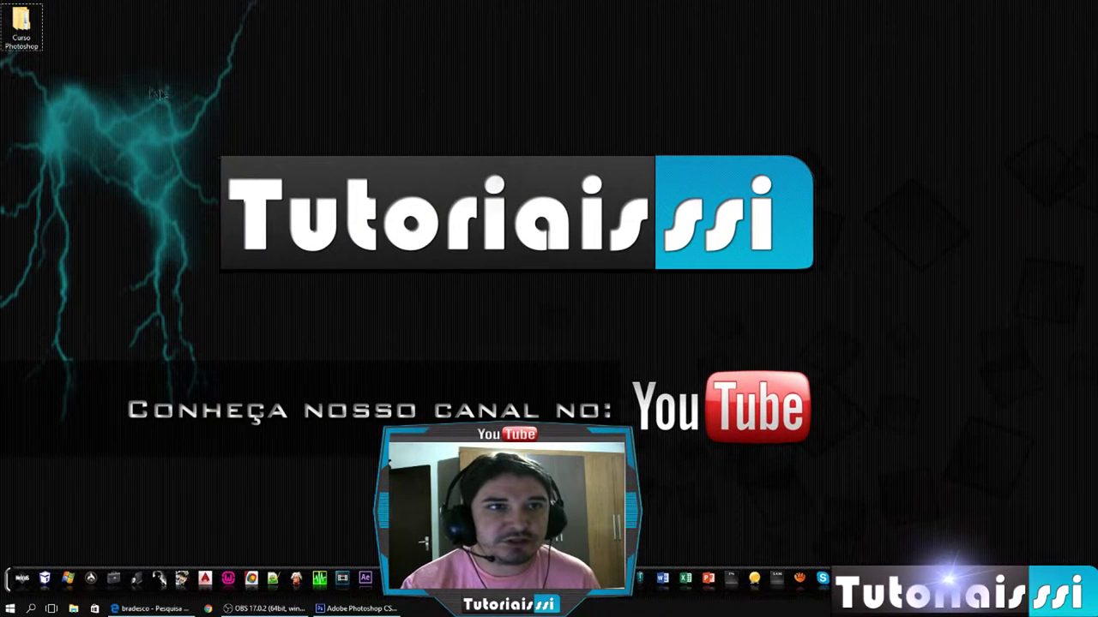
Step: Browse the modelo 01–07 photos in Curso Photoshop > Espinhas, then minimize the window
double_click(22, 26)
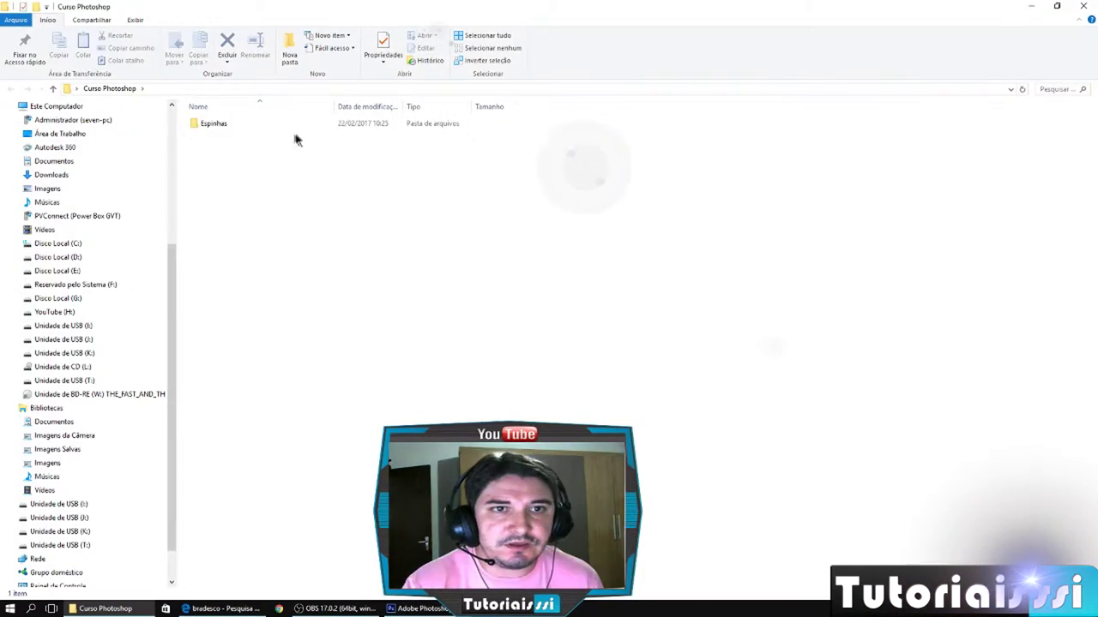
double_click(225, 123)
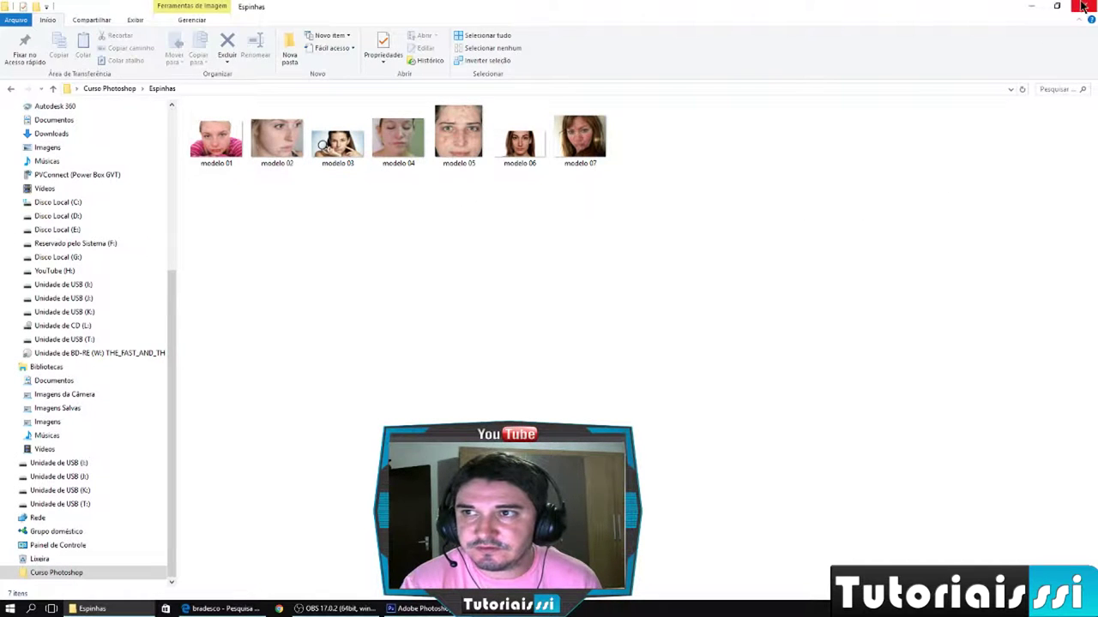
left_click(1030, 7)
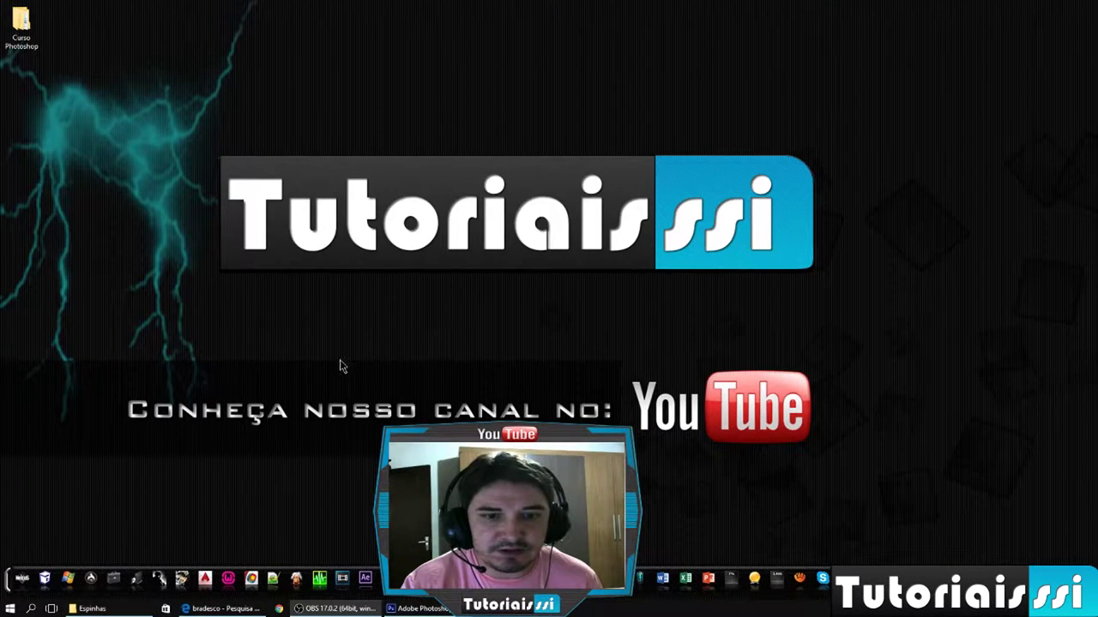
Step: Open modelo 01.jpg from Área de Trabalho > Curso Photoshop > Espinhas in Photoshop
left_click(416, 609)
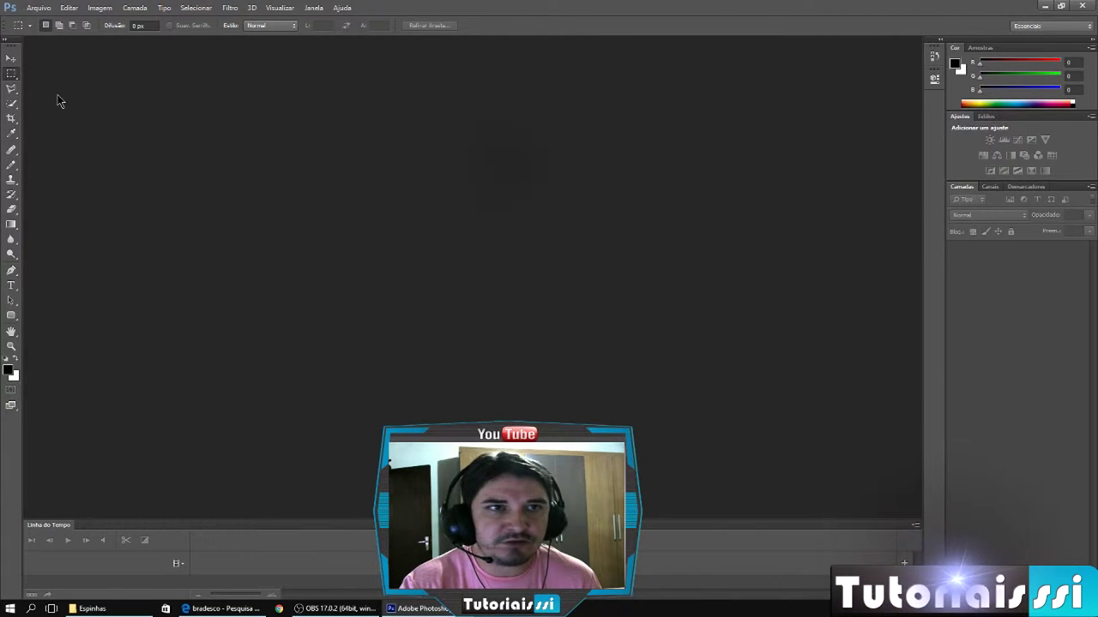
left_click(39, 7)
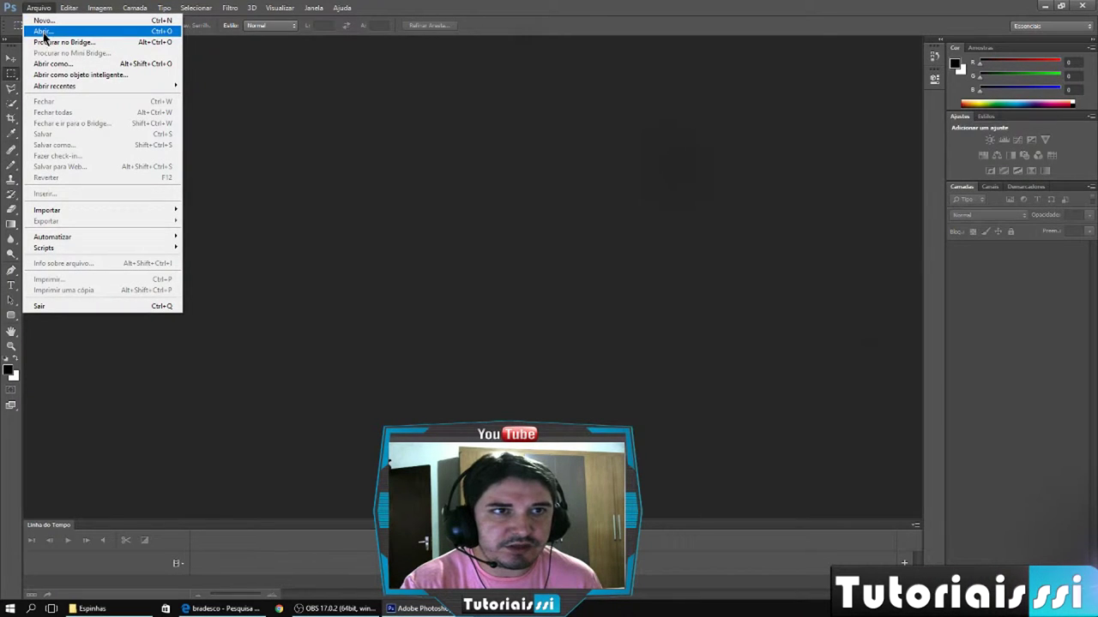
left_click(43, 33)
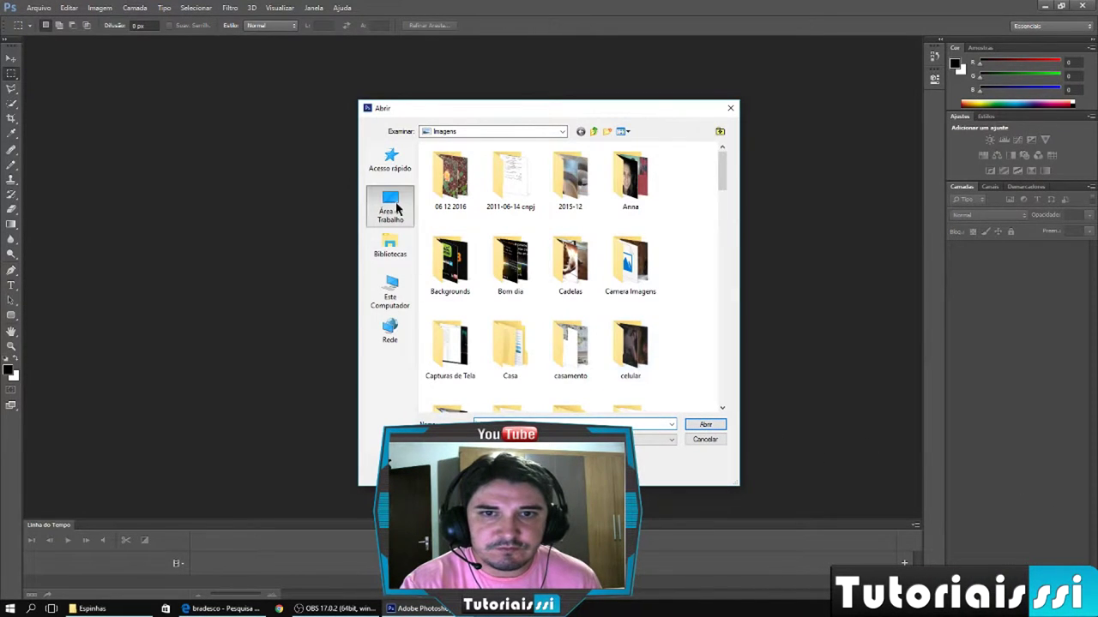
left_click(395, 208)
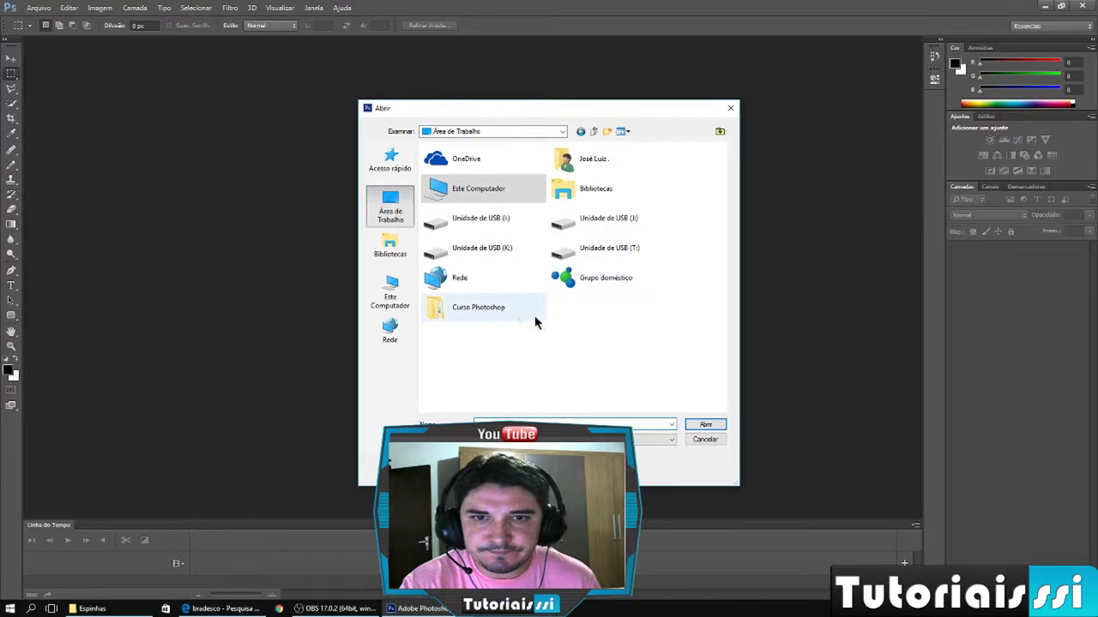
double_click(481, 310)
double_click(463, 163)
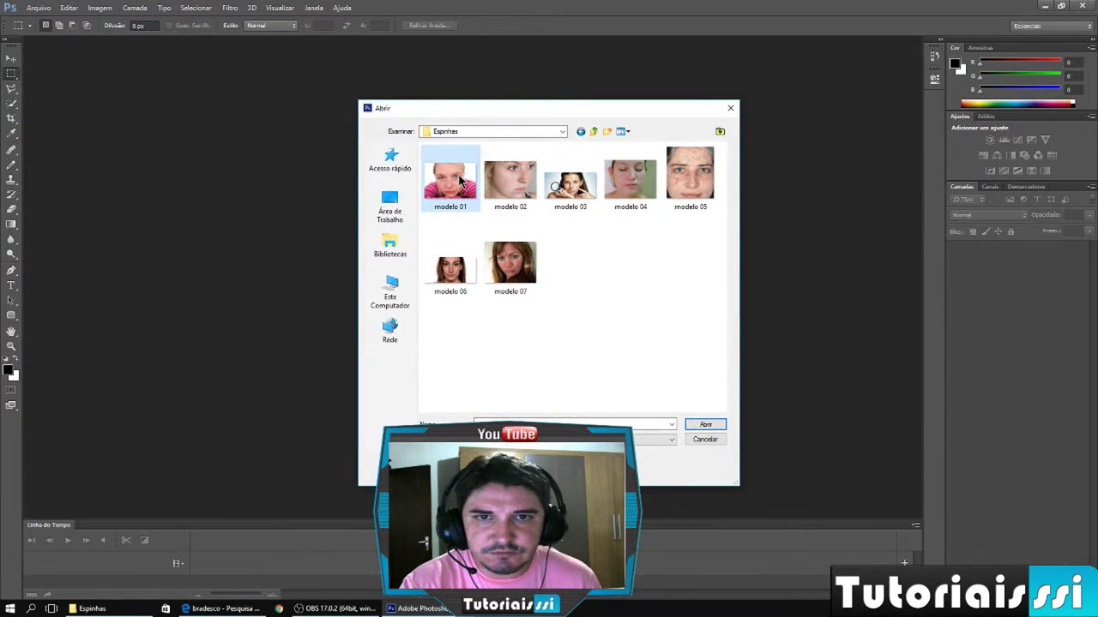
left_click(707, 426)
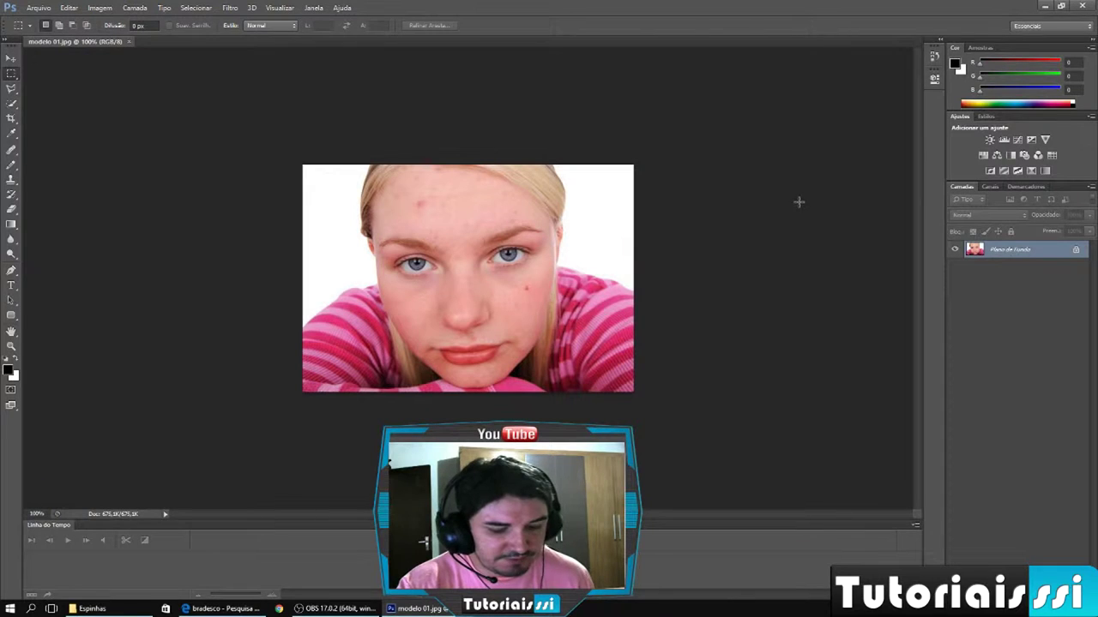
Step: Duplicate Plano de Fundo into Camada 1 with Ctrl+J and zoom to 400% on the face
key("ctrl+j")
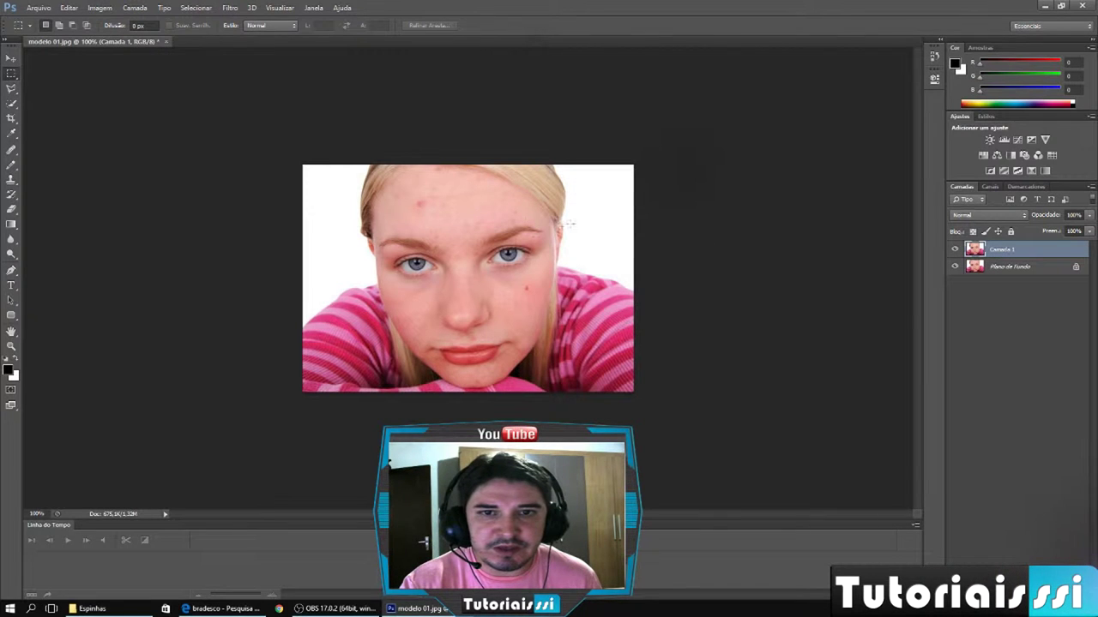
scroll(486, 294, "up", 1)
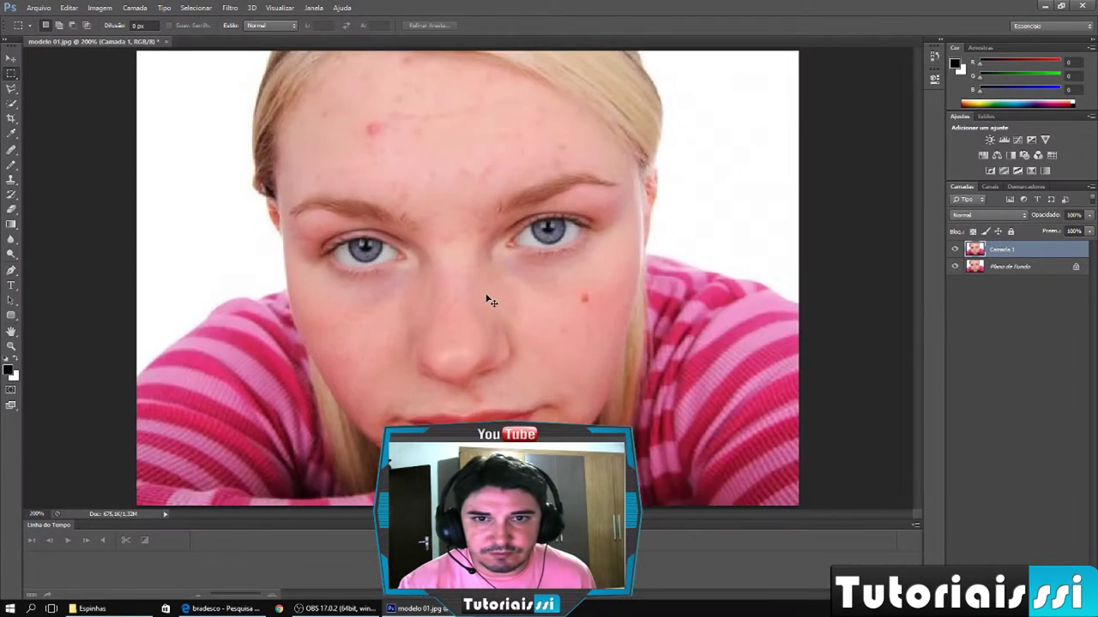
scroll(485, 293, "up", 1)
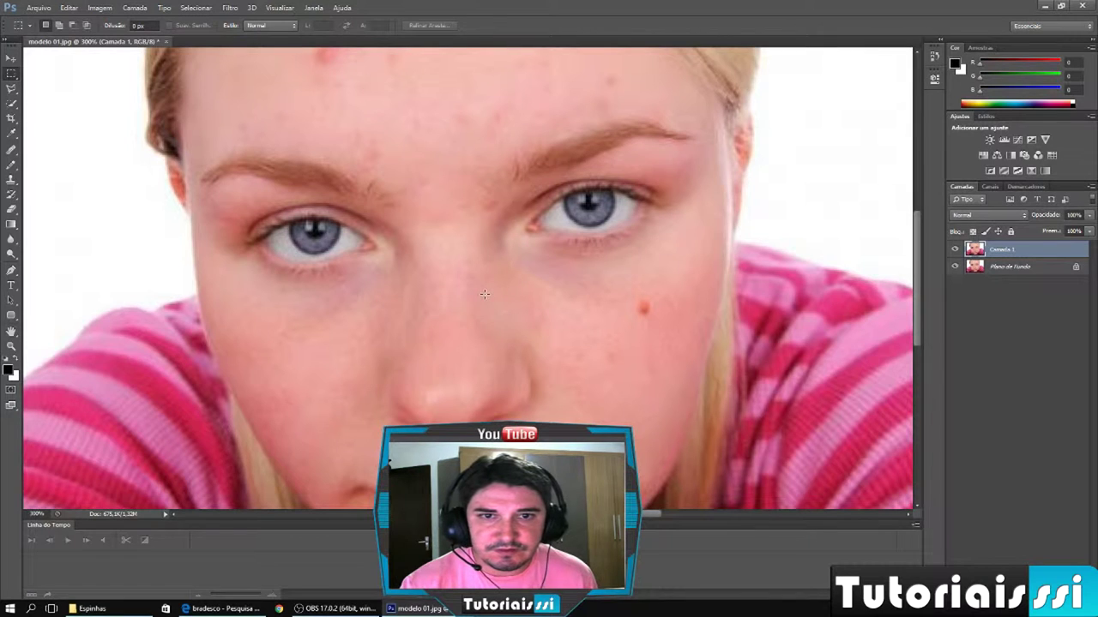
scroll(483, 293, "up", 1)
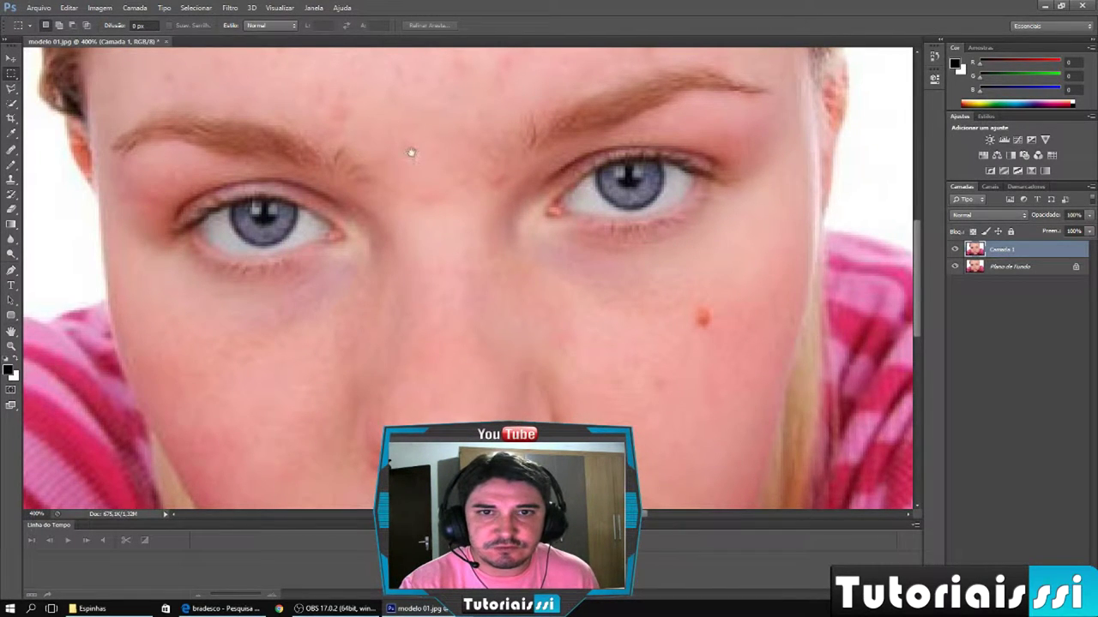
scroll(455, 197, "up", 3)
scroll(549, 331, "up", 3)
scroll(539, 309, "up", 2)
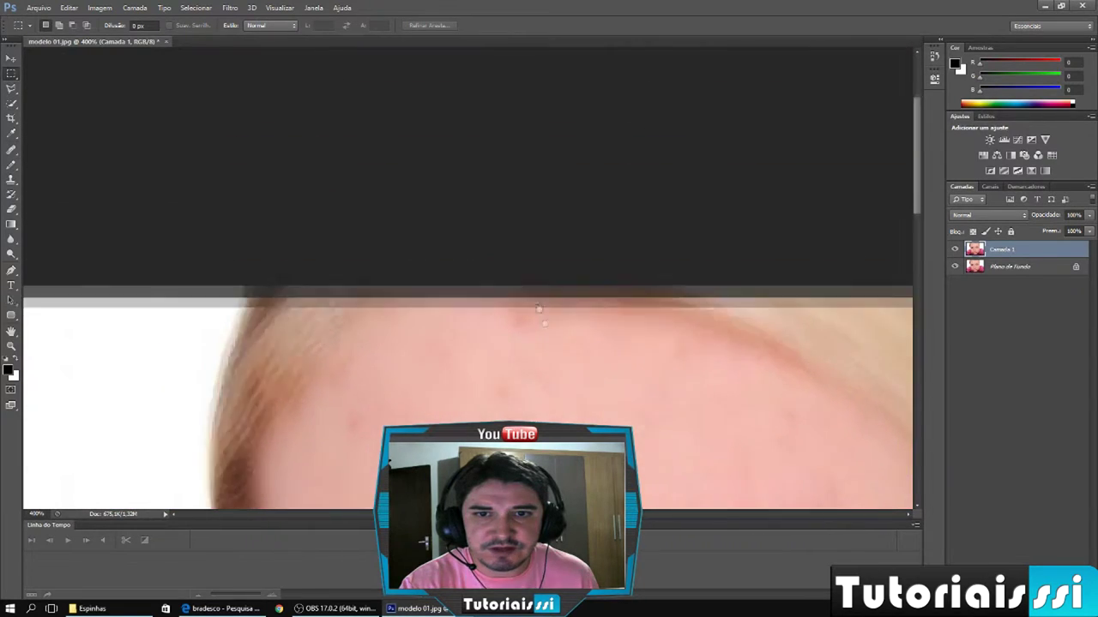
scroll(514, 288, "down", 3)
scroll(485, 274, "down", 2)
scroll(450, 274, "right", 1)
scroll(420, 262, "down", 1)
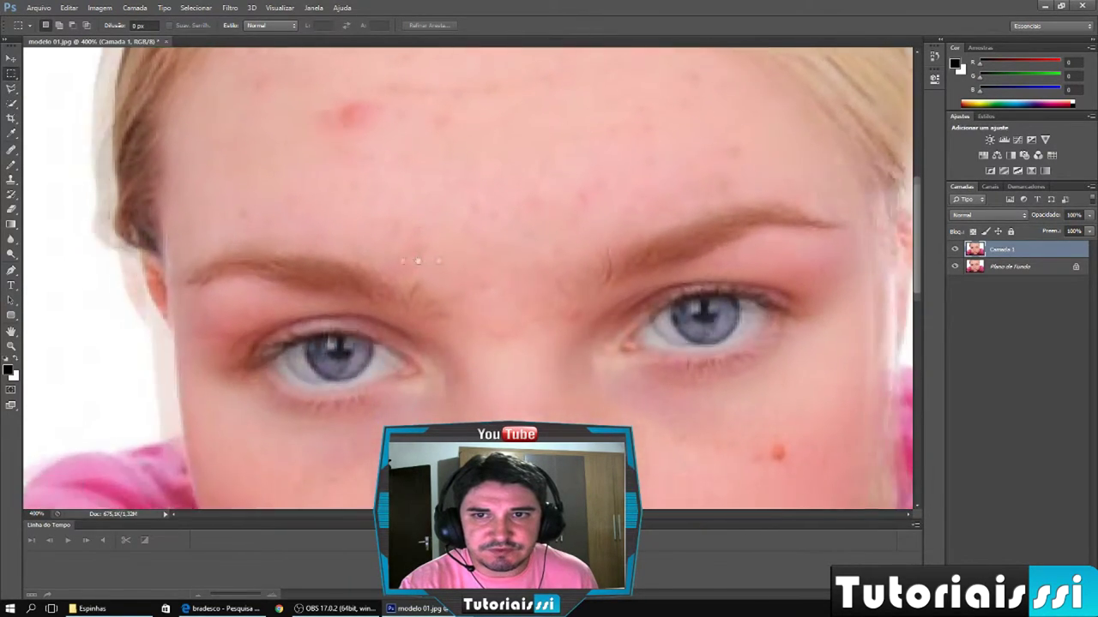
scroll(417, 260, "down", 3)
scroll(417, 261, "right", 2)
scroll(429, 257, "down", 2)
scroll(437, 262, "down", 2)
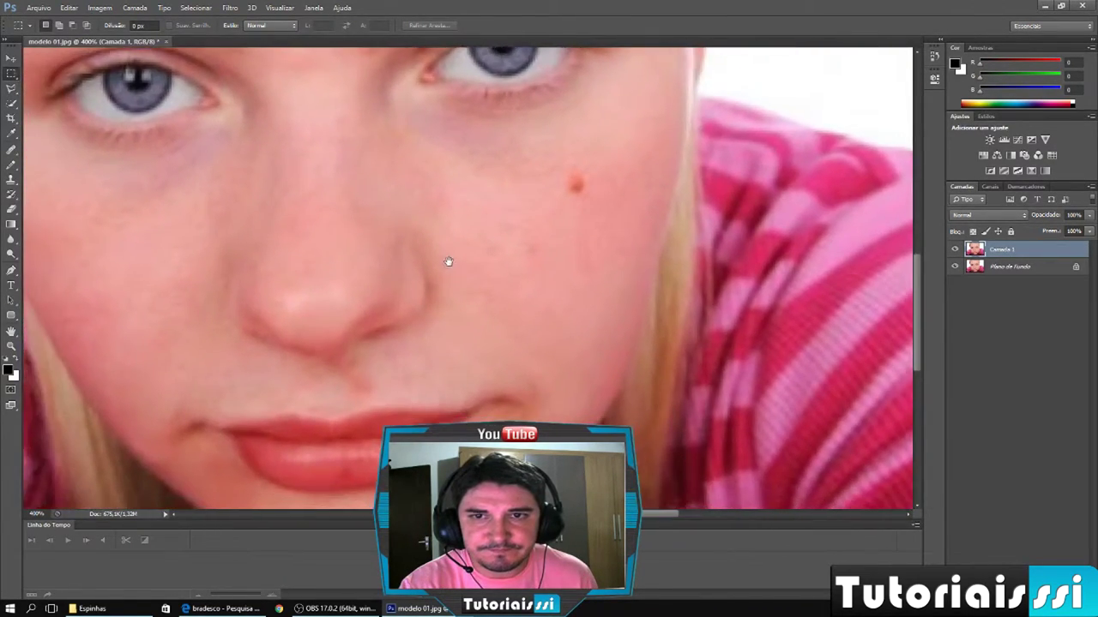
Step: Switch to the Ferramenta Pincel de Recuperação para Manchas and dismiss the sampling warning
left_click_drag(447, 261, 447, 302)
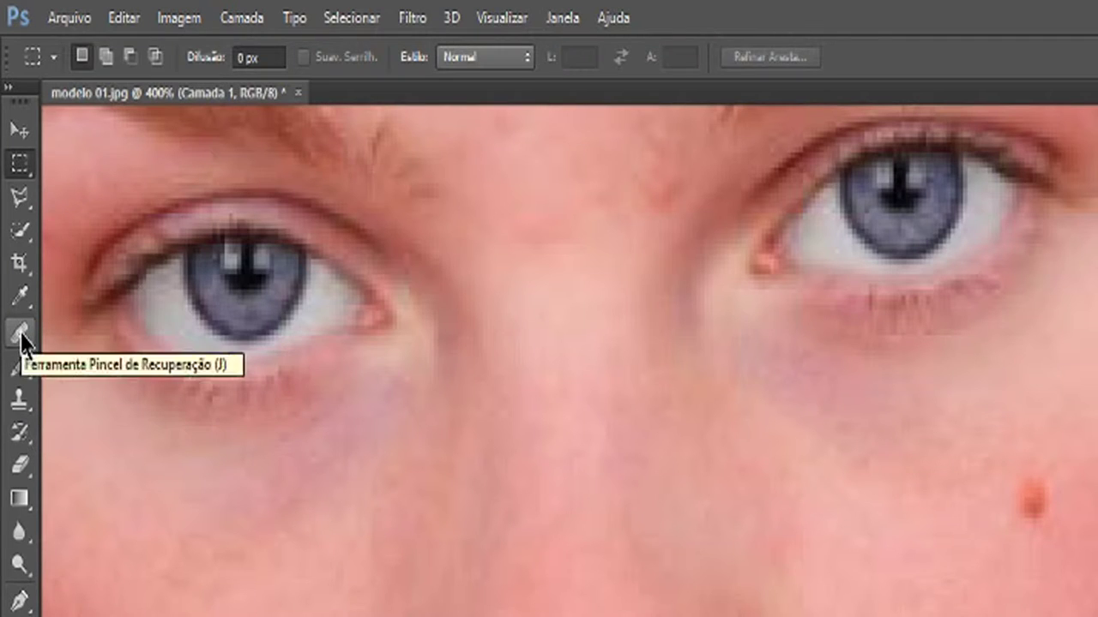
left_click_drag(20, 335, 95, 355)
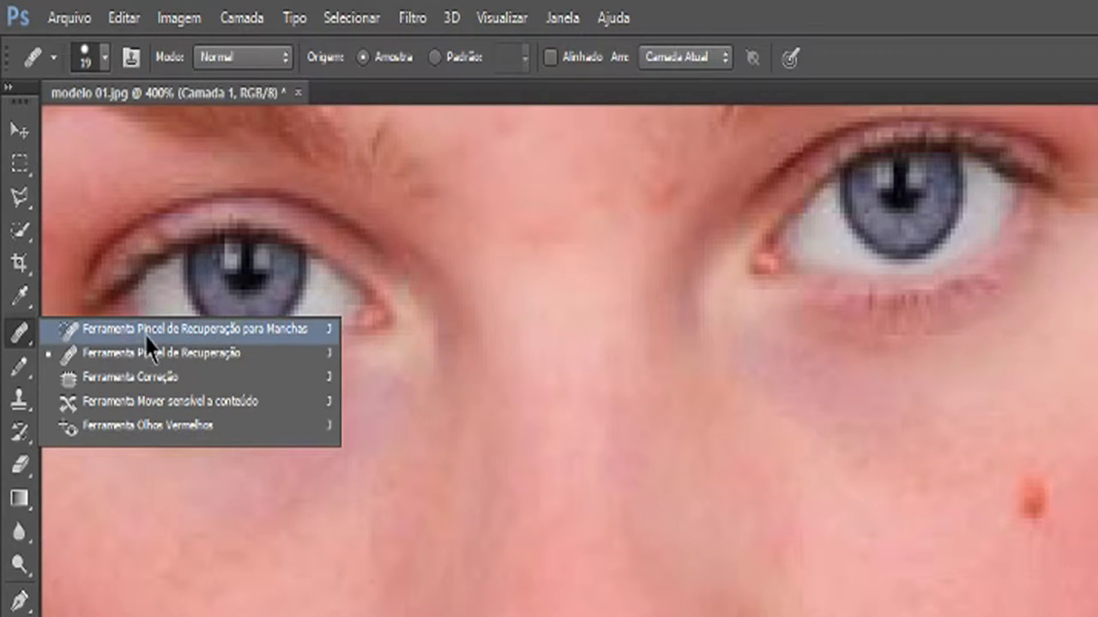
left_click(194, 334)
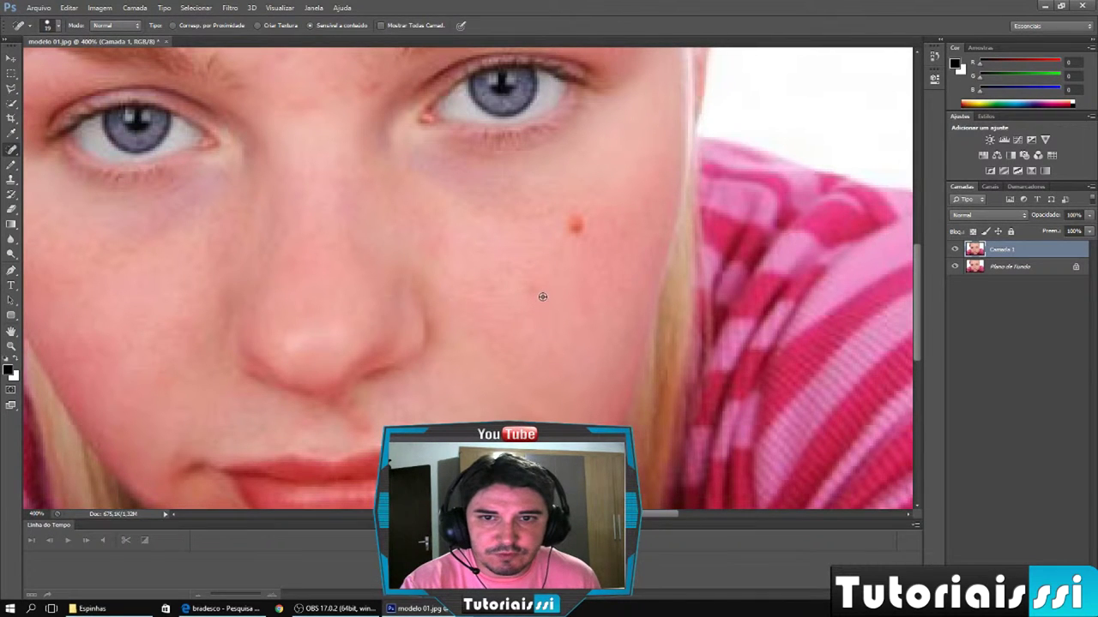
left_click(536, 291, "alt")
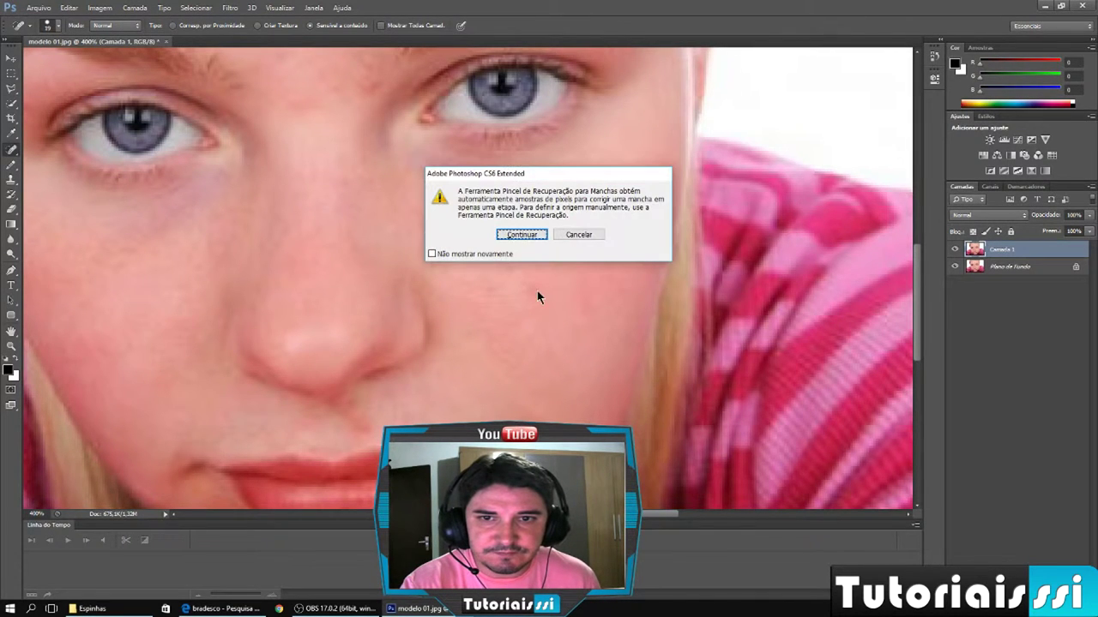
left_click(527, 234)
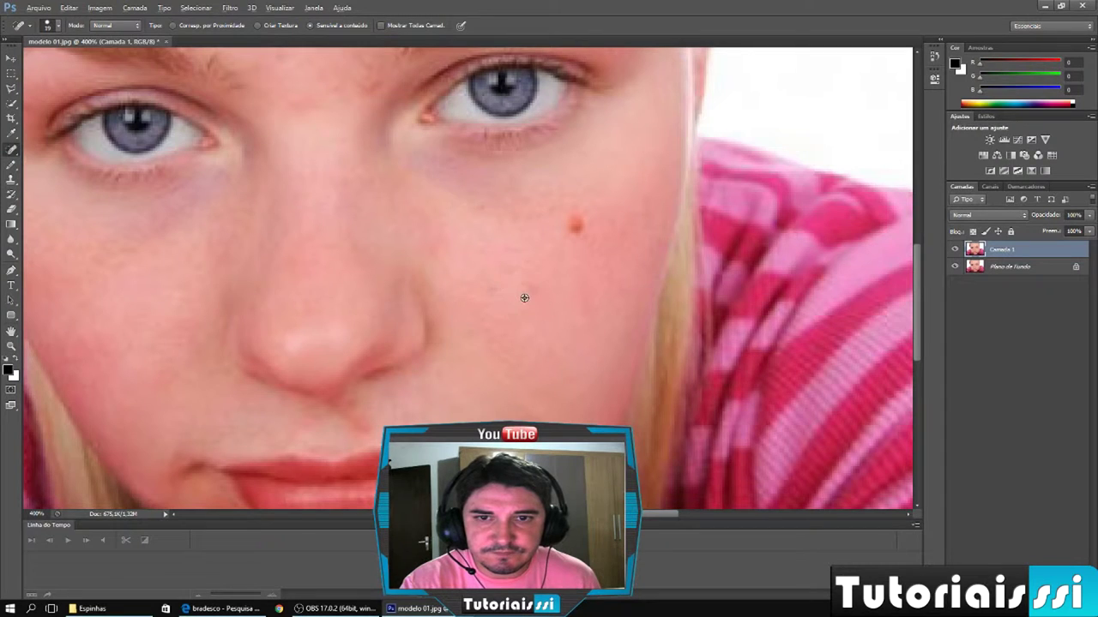
Step: Set the spot healing brush to about 13 px and heal the cheek blemish and chin spots
mouse_move(523, 298)
left_mouse_down()
mouse_move(563, 343)
mouse_move(509, 294)
mouse_move(523, 314)
left_mouse_up()
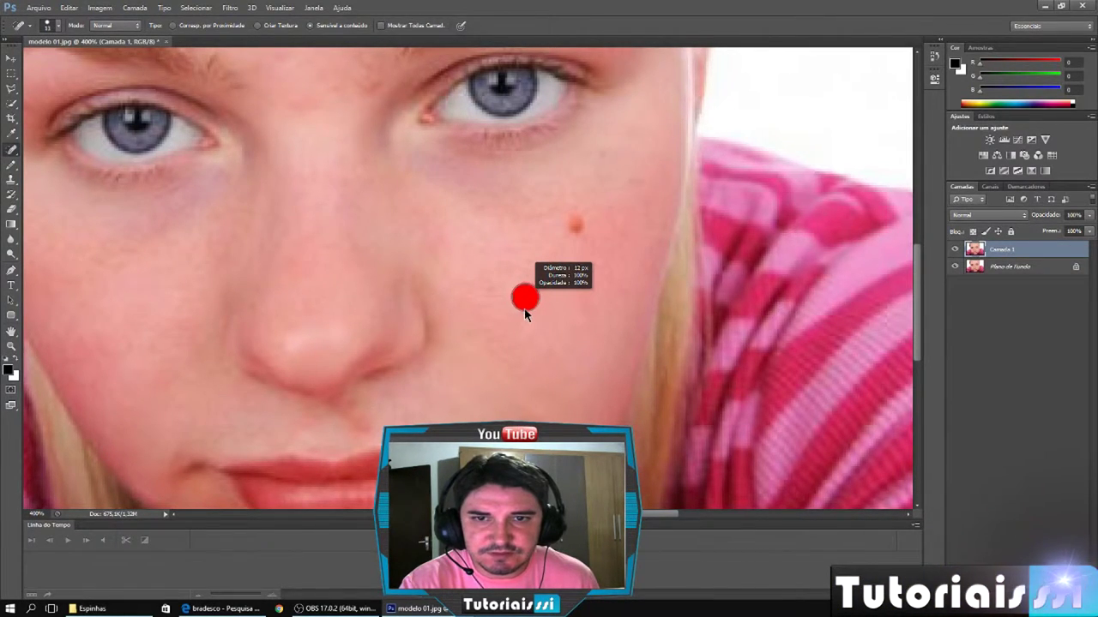
left_click_drag(524, 310, 524, 307)
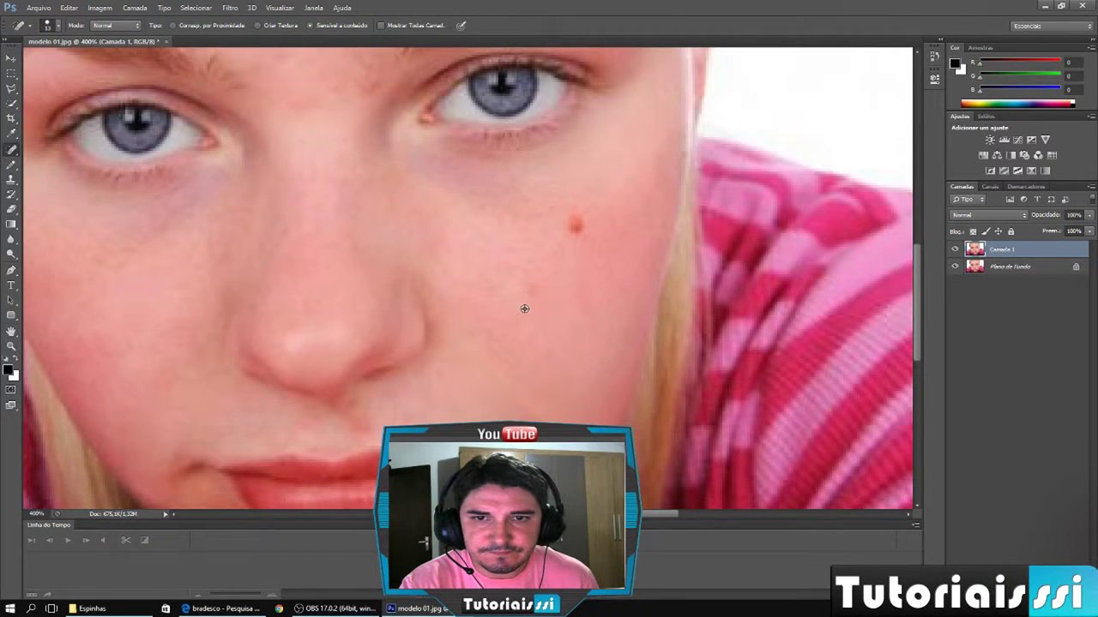
left_click(571, 225)
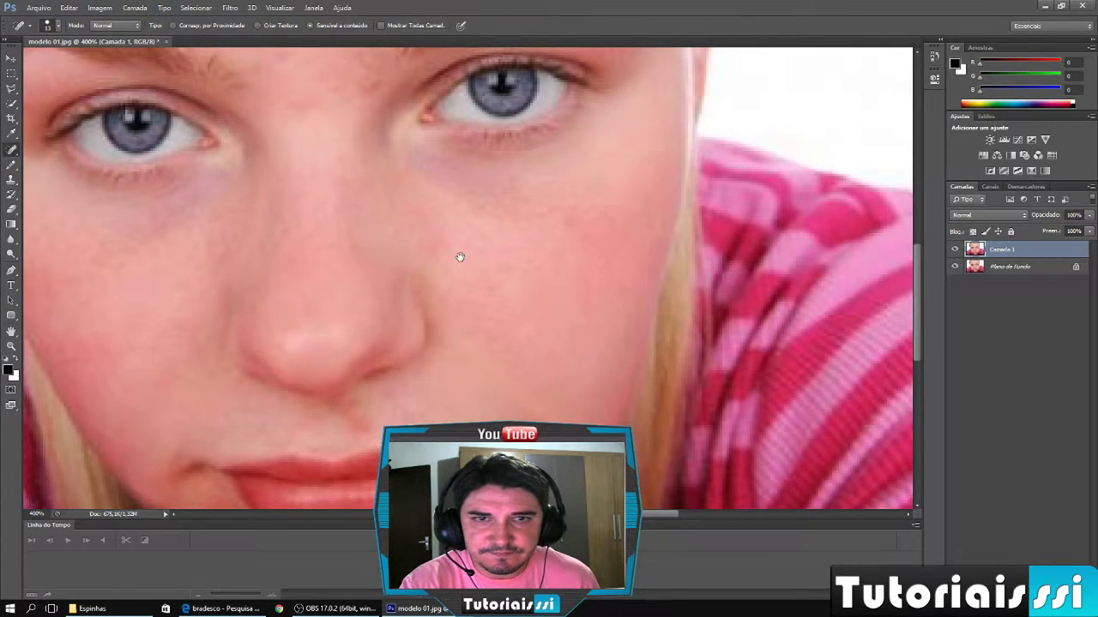
left_click_drag(460, 255, 661, 120)
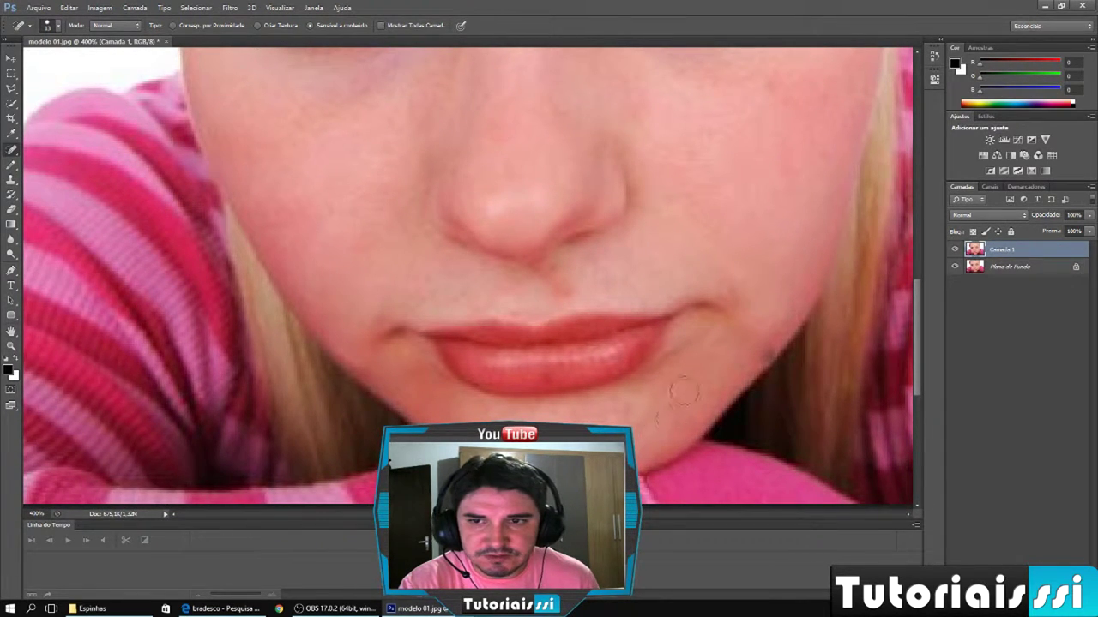
left_click_drag(722, 369, 673, 370)
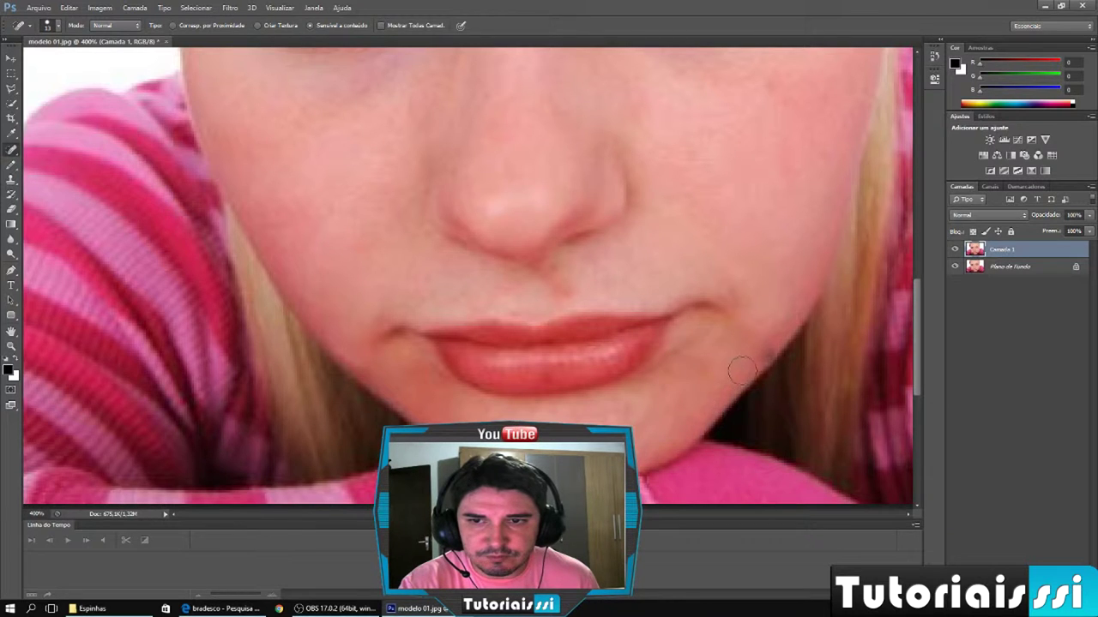
left_click(762, 346)
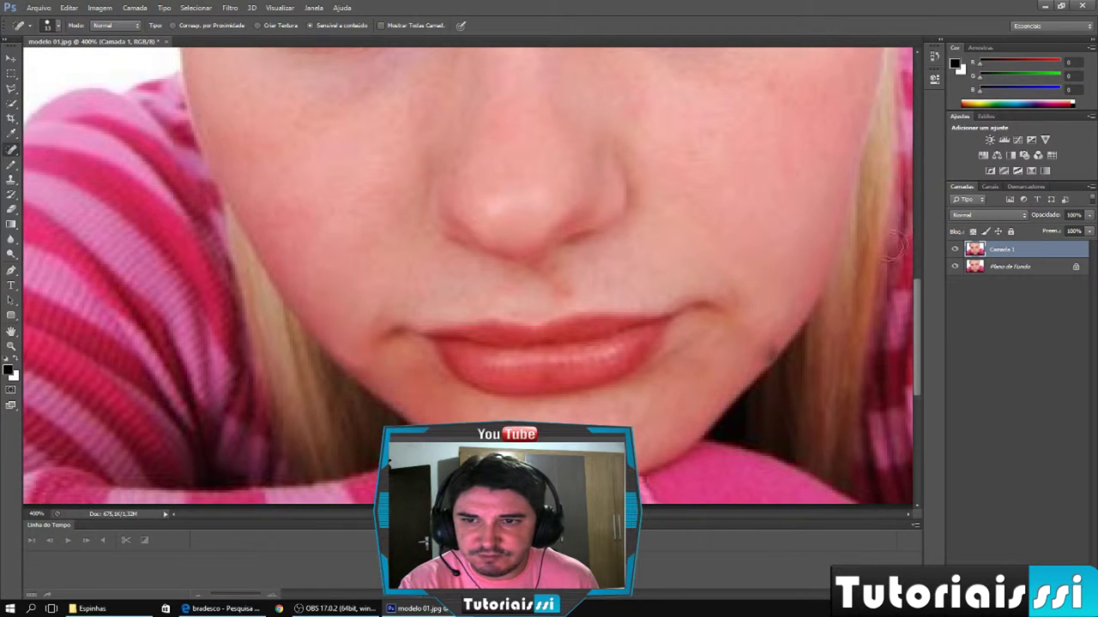
scroll(698, 208, "up", 2)
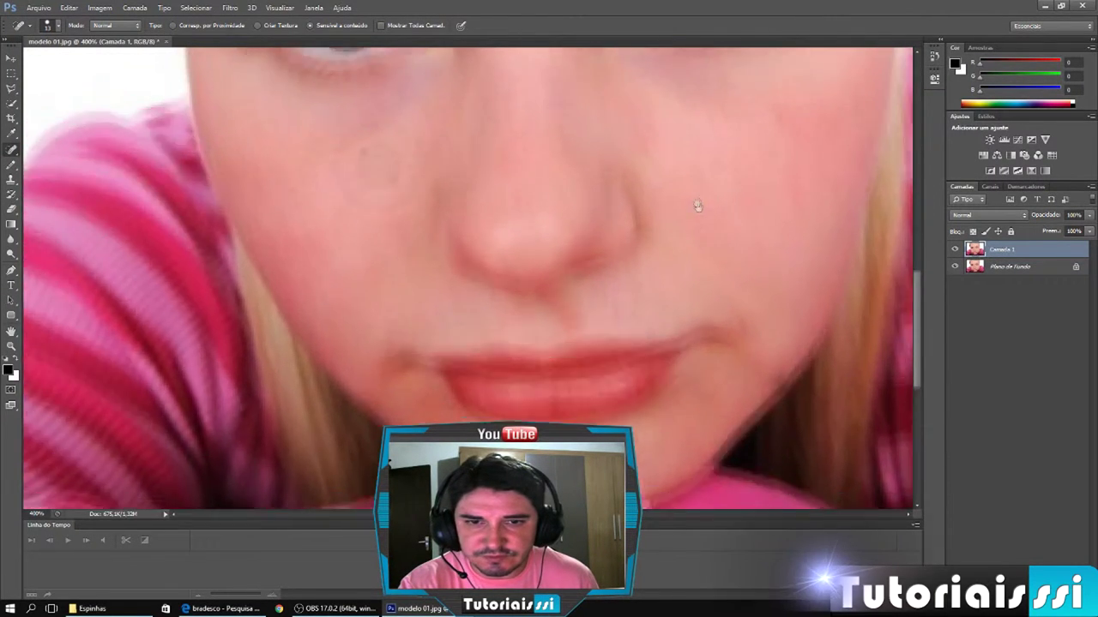
Step: Heal the cluster of red acne spots on the left side of the forehead
scroll(703, 238, "up", 4)
scroll(674, 289, "up", 1)
scroll(651, 340, "up", 4)
scroll(645, 283, "up", 3)
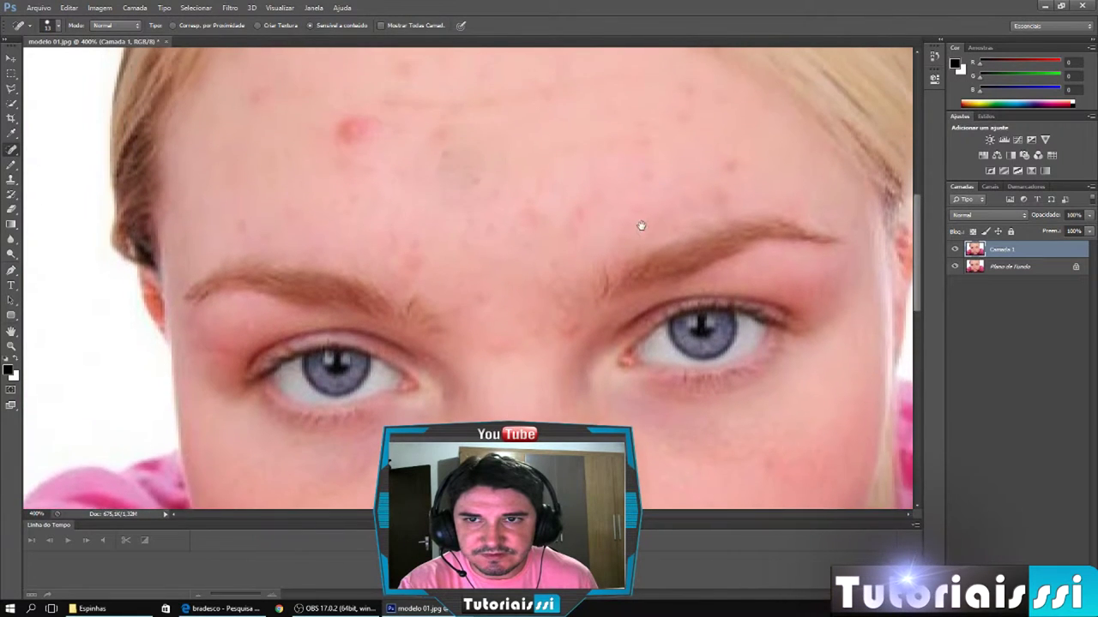
scroll(641, 248, "up", 2)
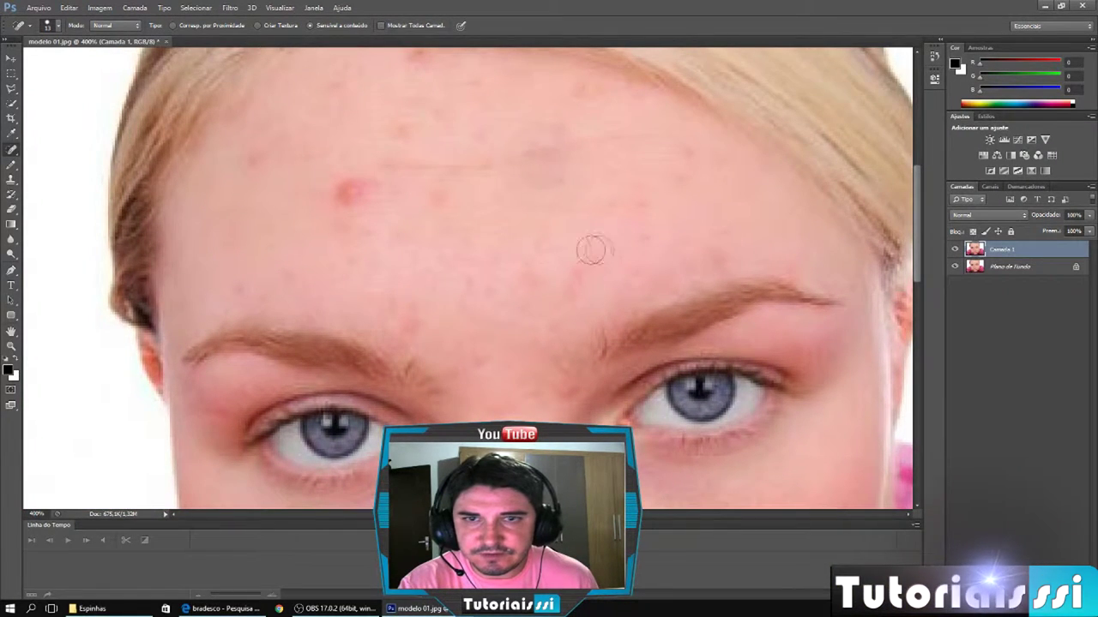
left_click(350, 192)
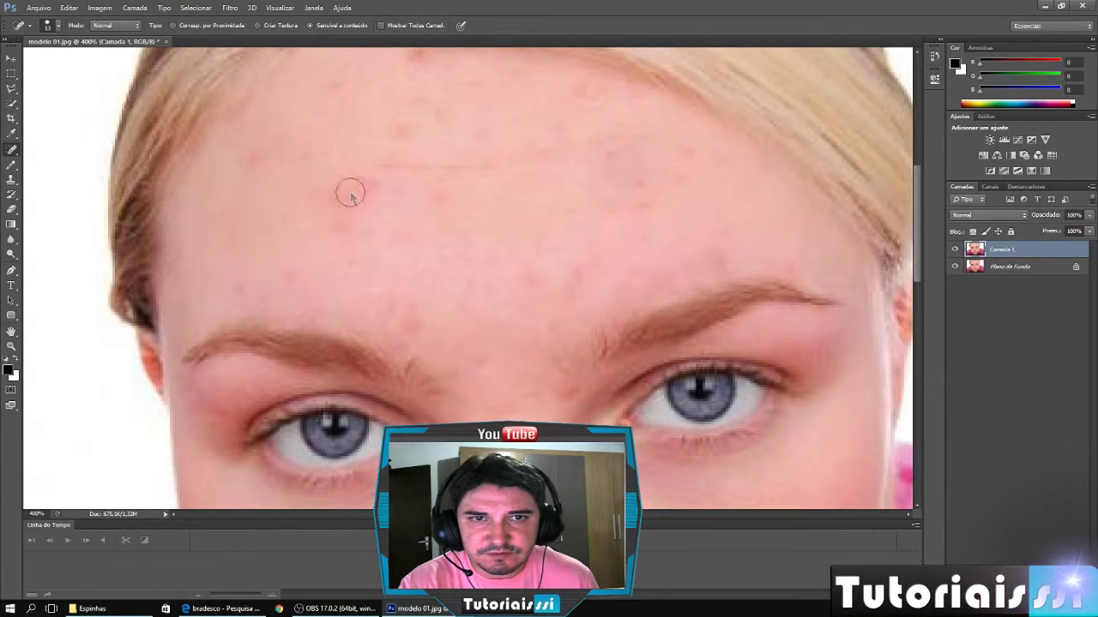
left_click(373, 190)
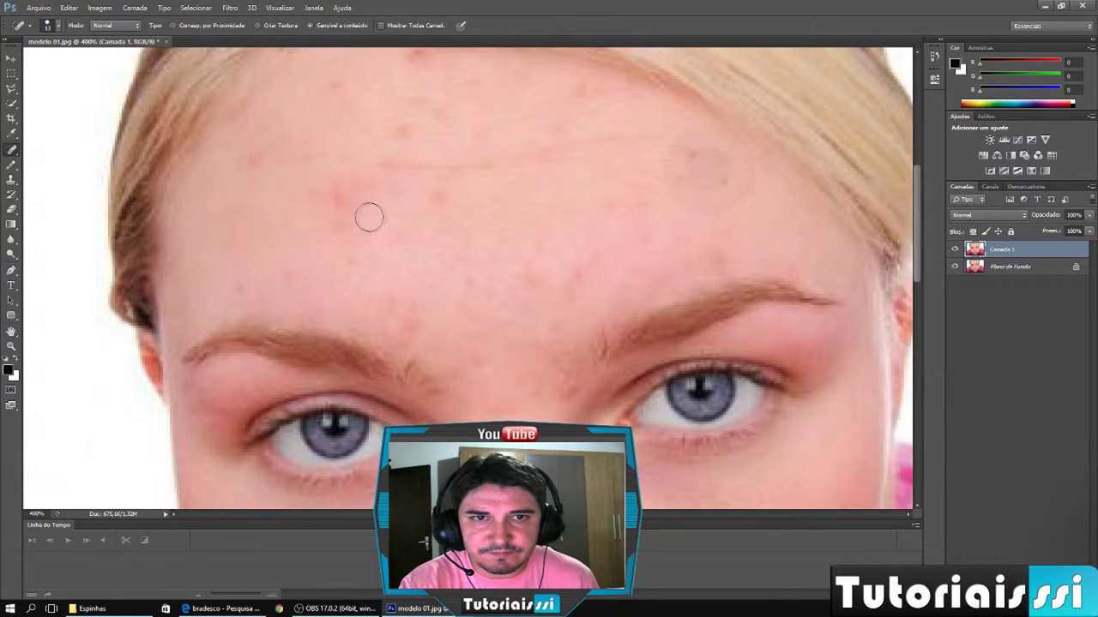
left_click(347, 201)
left_click(352, 184)
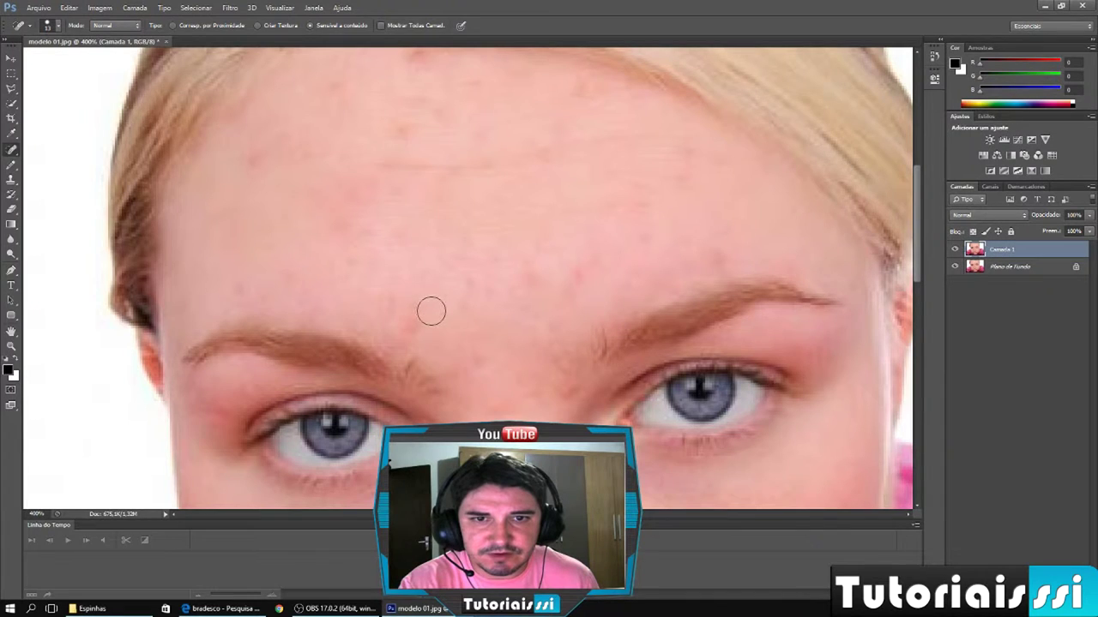
Step: Heal the spots on the right forehead and up along the hairline
left_click(577, 269)
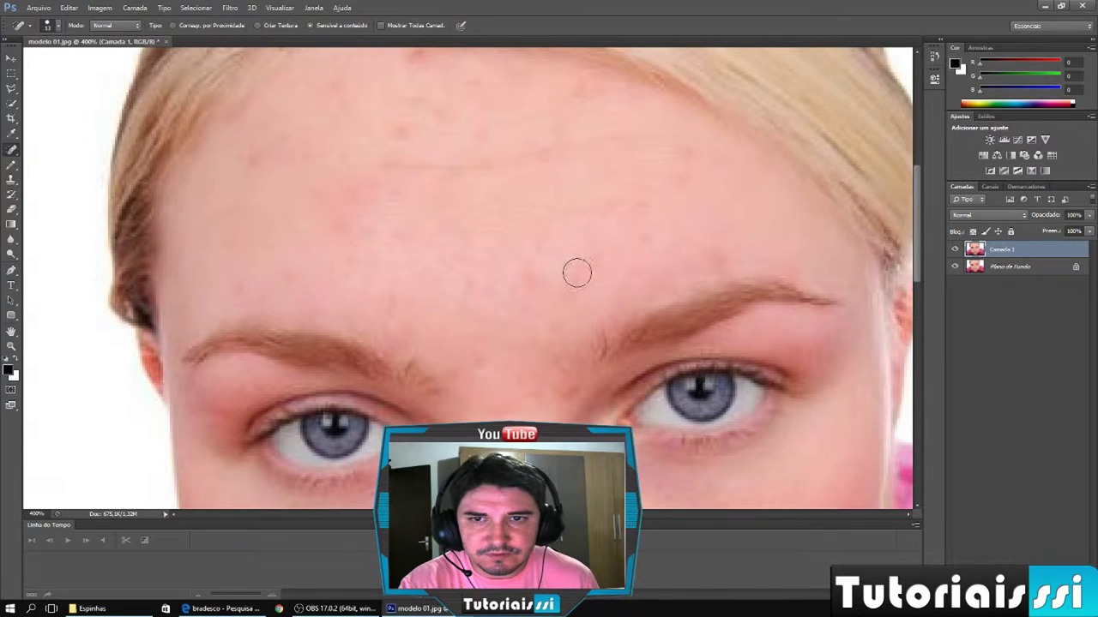
left_click(727, 266)
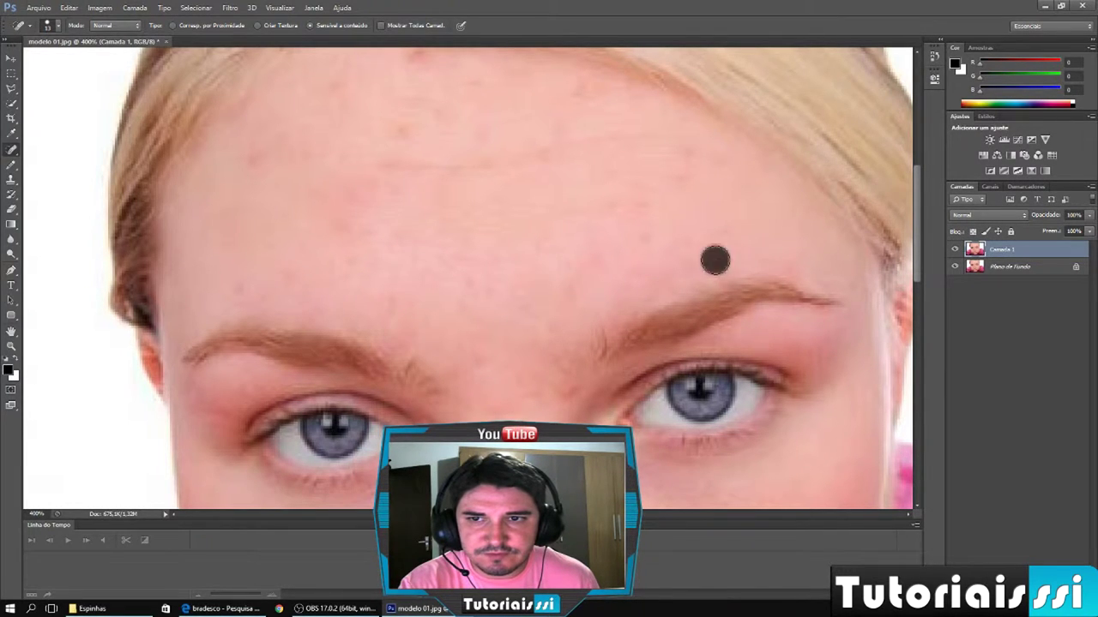
left_click(639, 206)
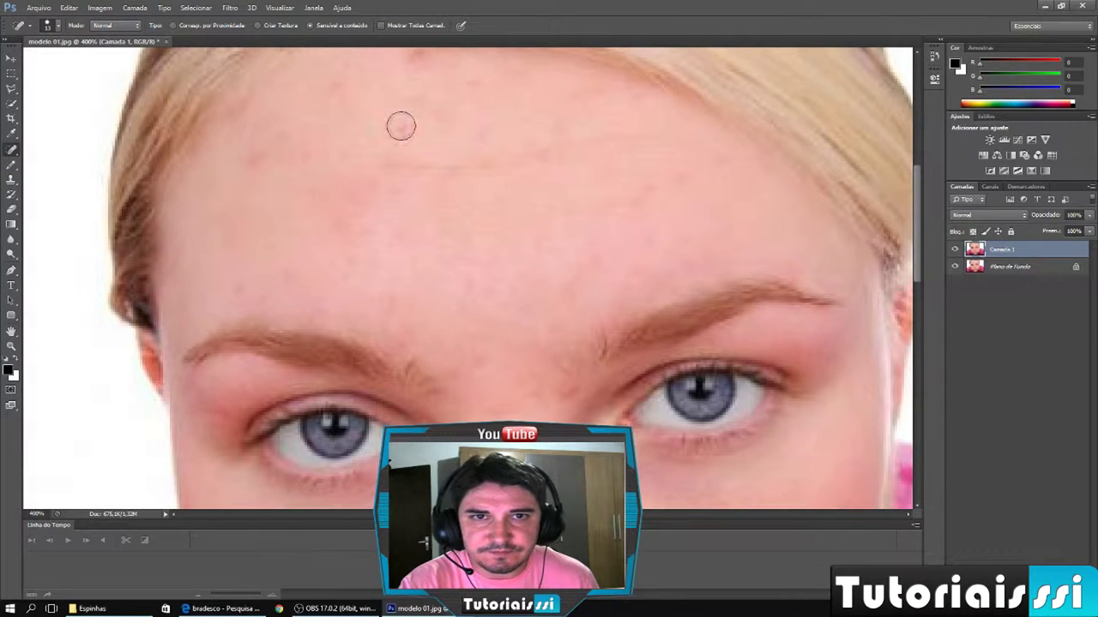
left_click(466, 136)
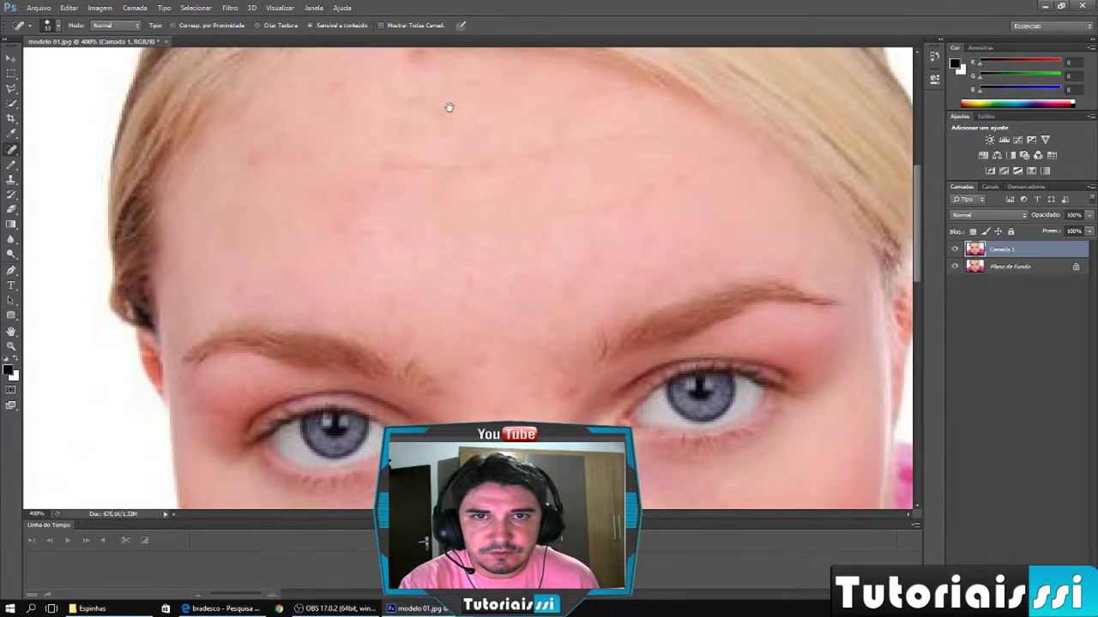
left_click_drag(448, 107, 466, 185)
left_click(430, 138)
left_click(346, 155)
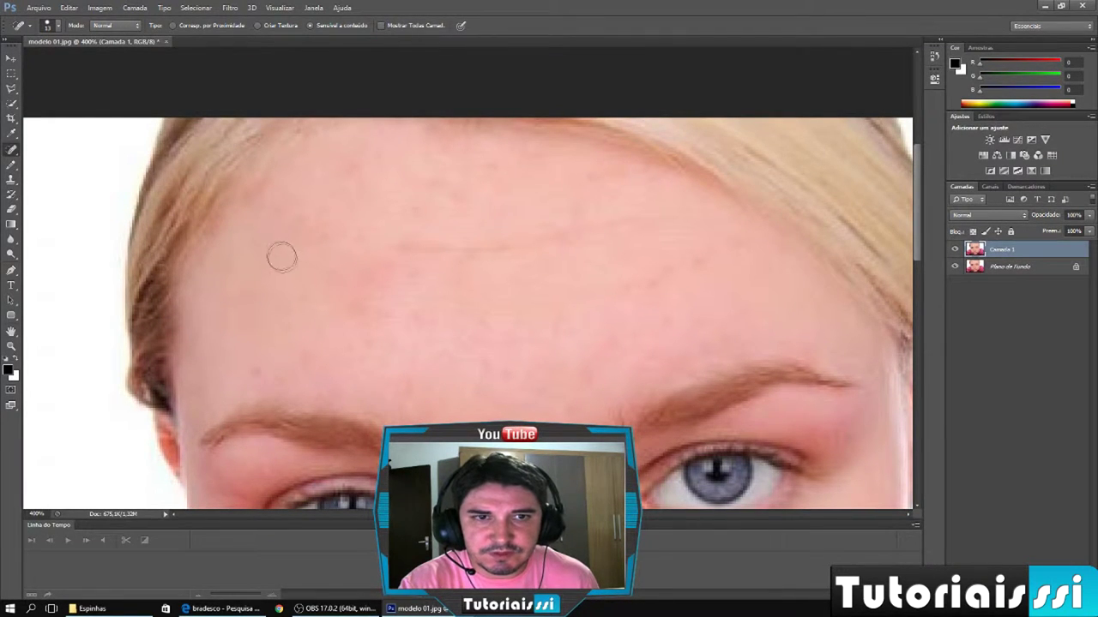
right_click(10, 152)
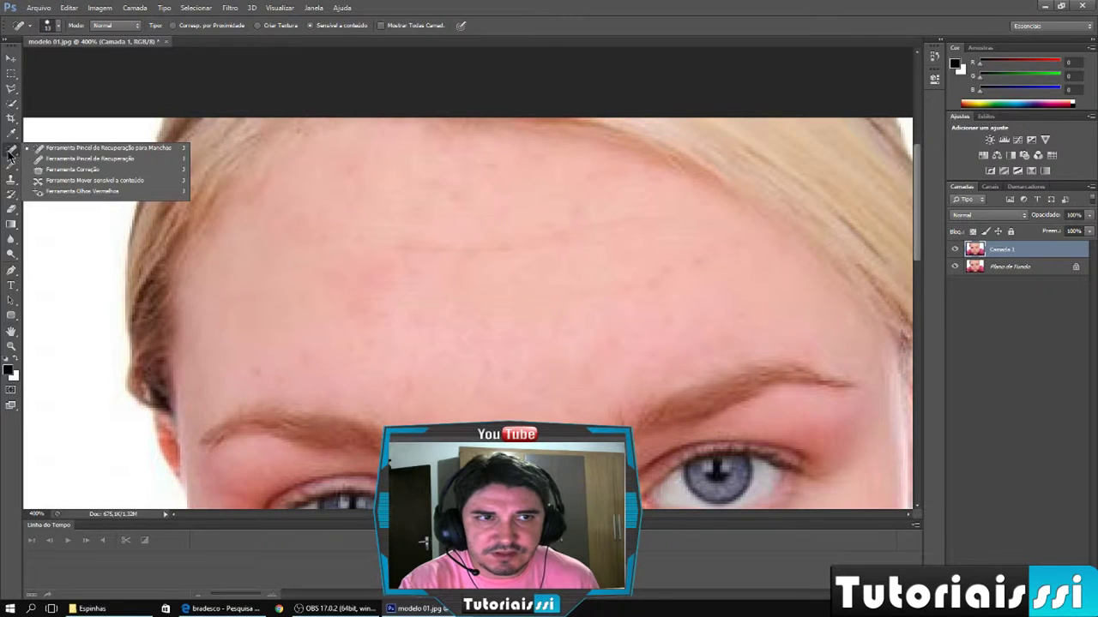
Step: Select the Spot Healing Brush and set its diameter to 19 px
left_click(56, 147)
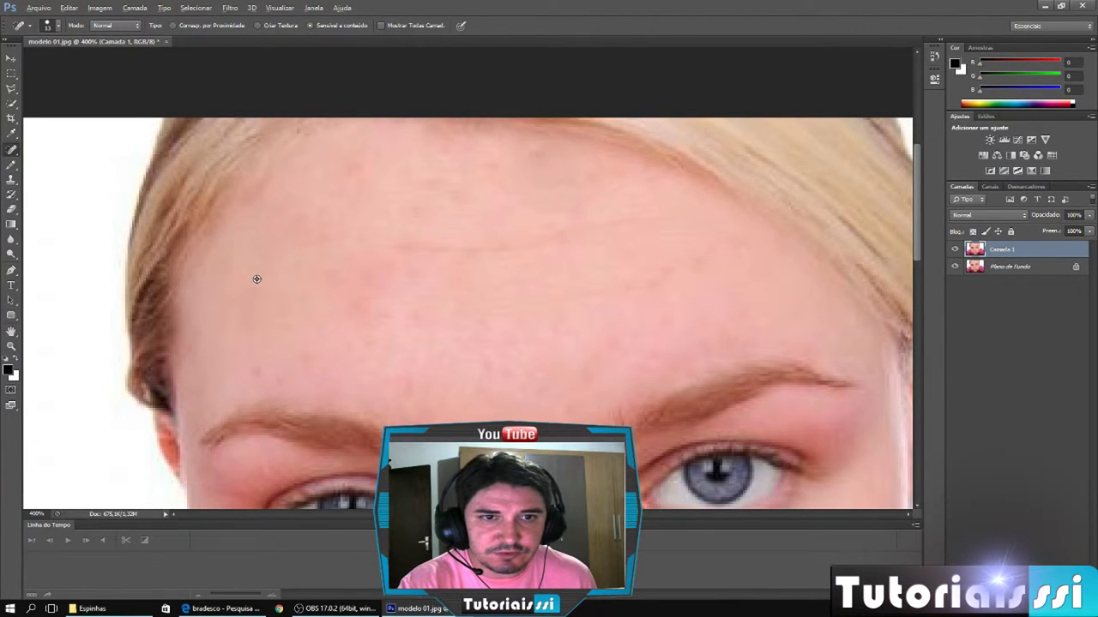
right_click(257, 278, "alt")
left_click_drag(270, 305, 294, 323)
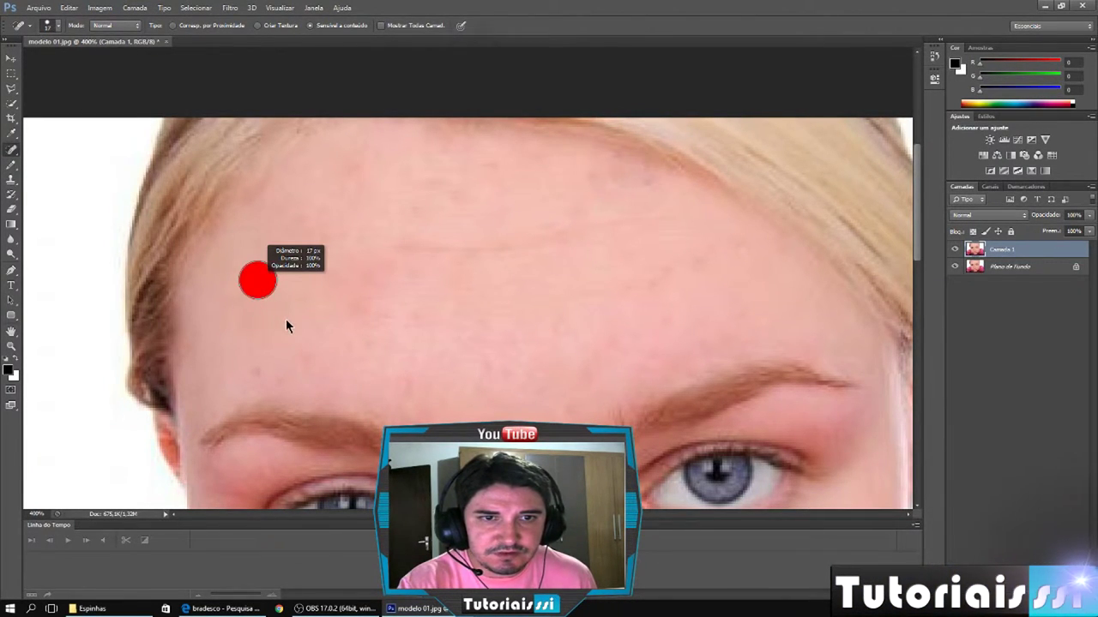
left_click_drag(294, 327, 380, 412)
left_click_drag(291, 323, 247, 276)
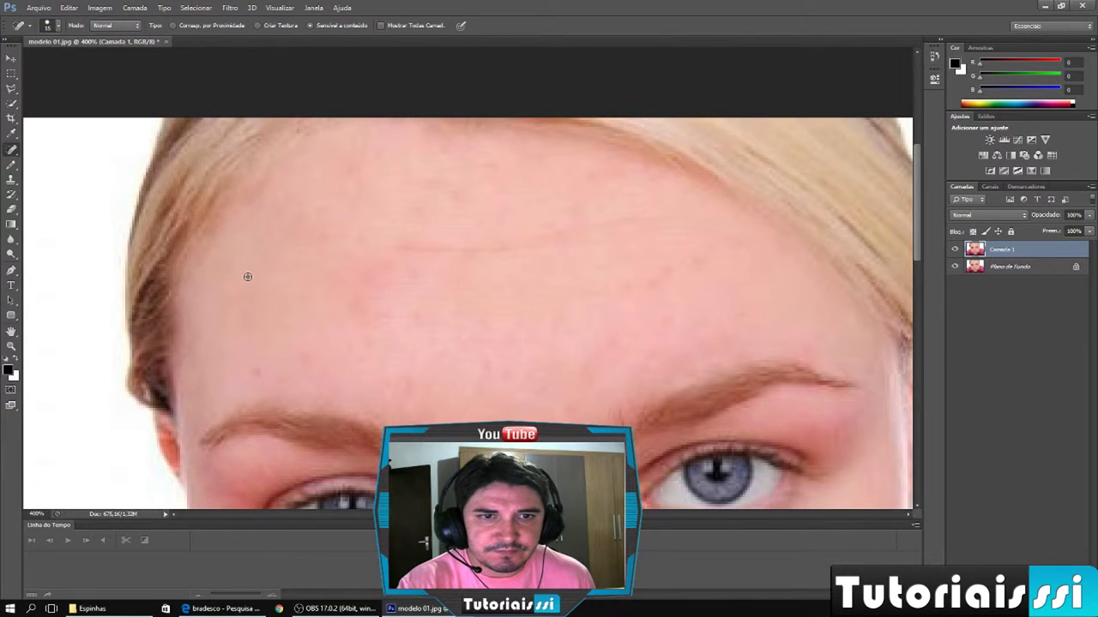
Step: Heal the remaining forehead spots, including near the hairline and between the brows
left_click(372, 346)
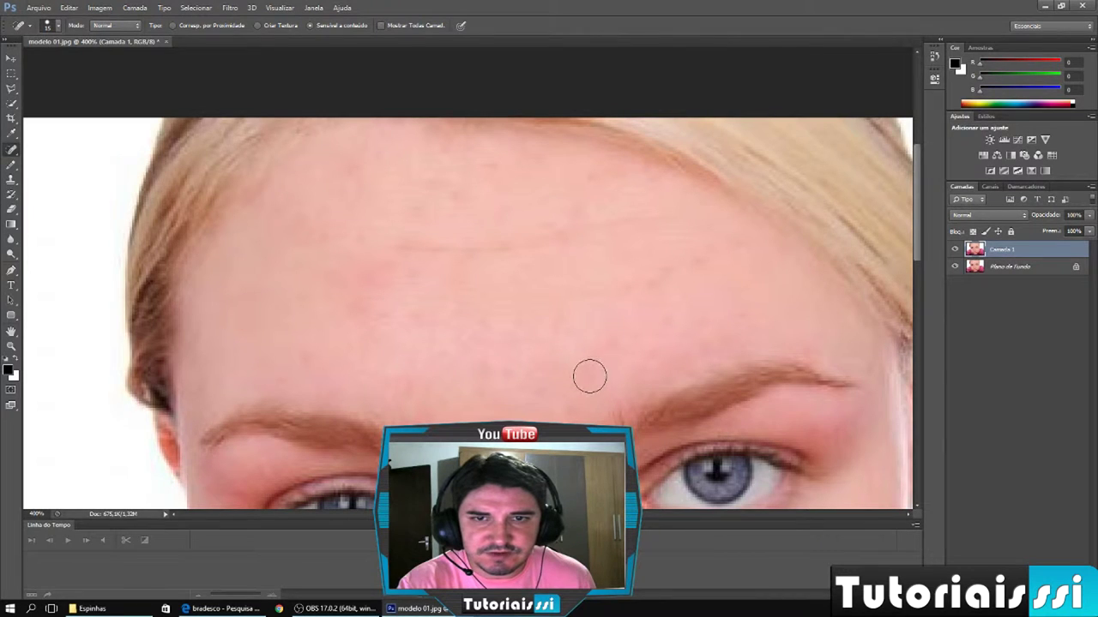
left_click(418, 206)
left_click(448, 200)
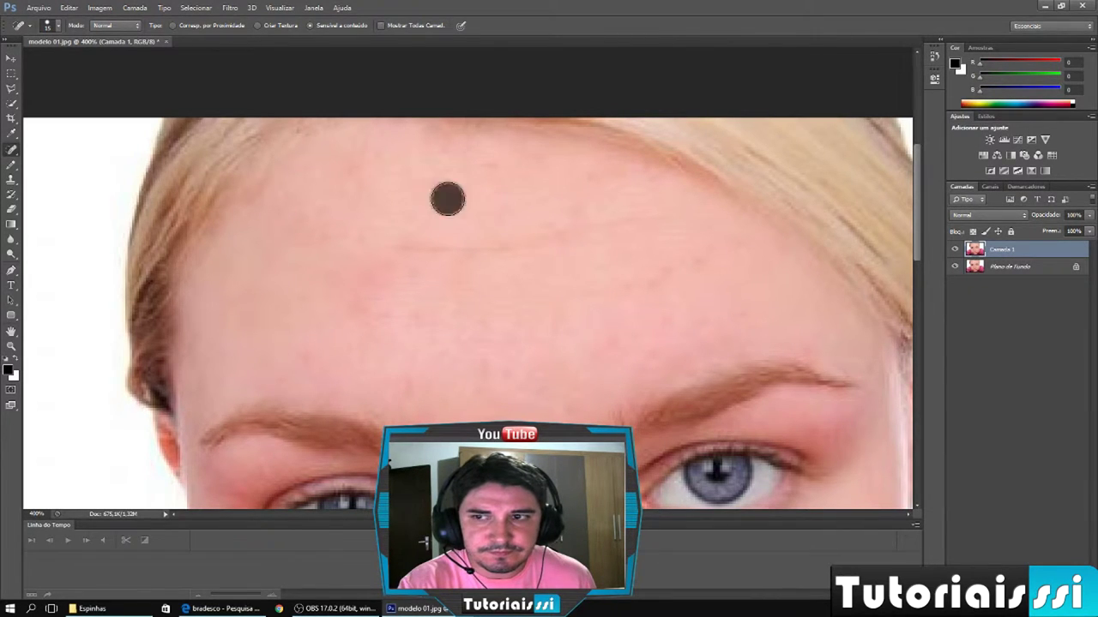
left_click(677, 274)
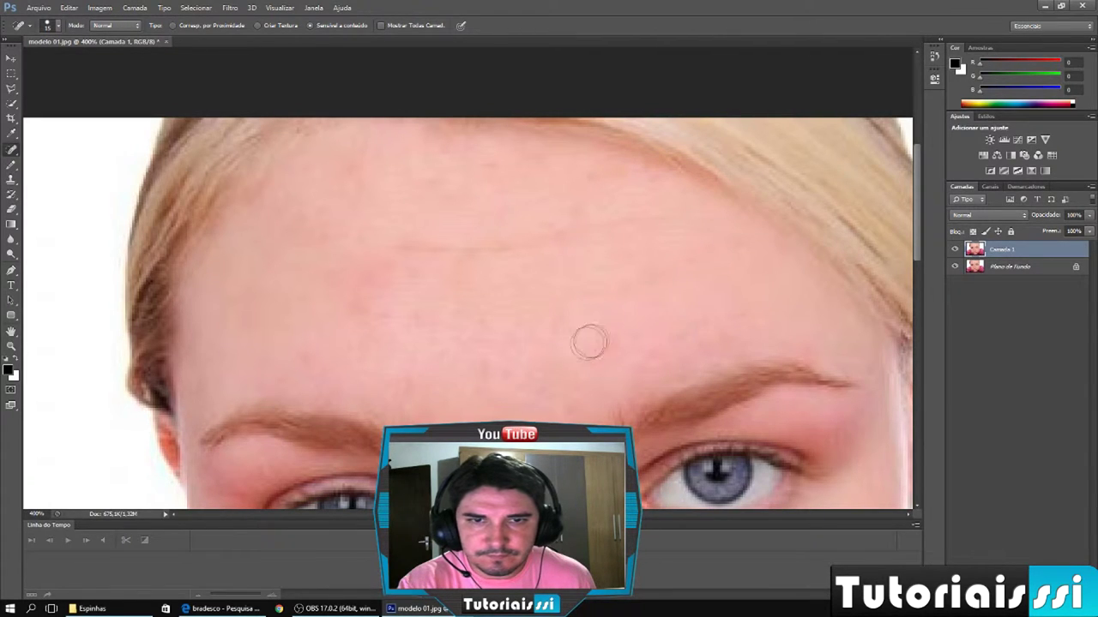
left_click(437, 187)
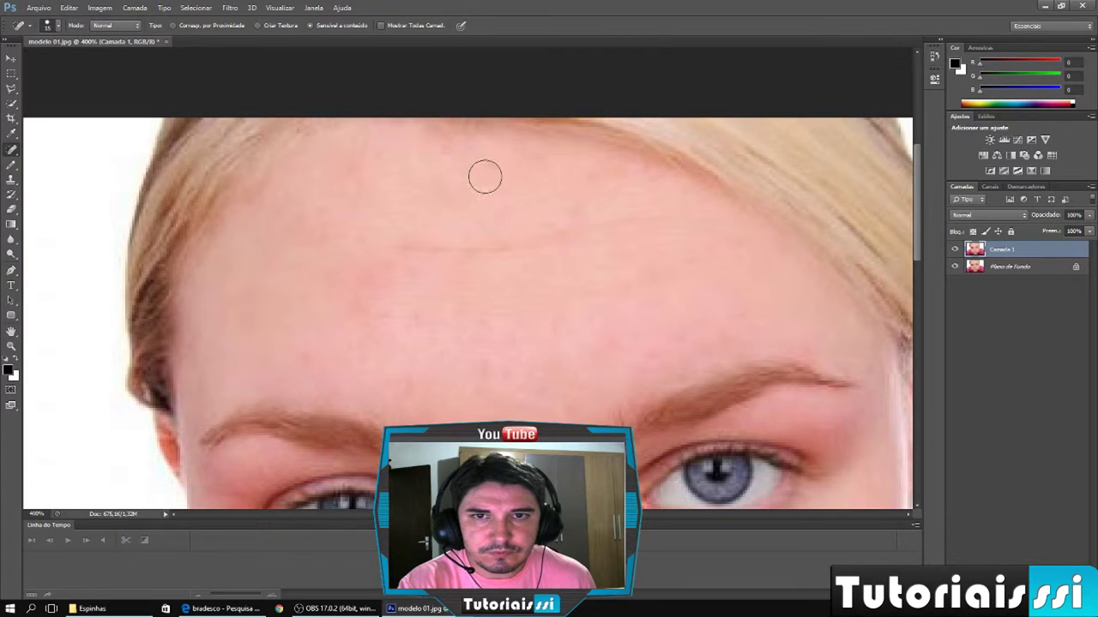
left_click(620, 187)
left_click(367, 297)
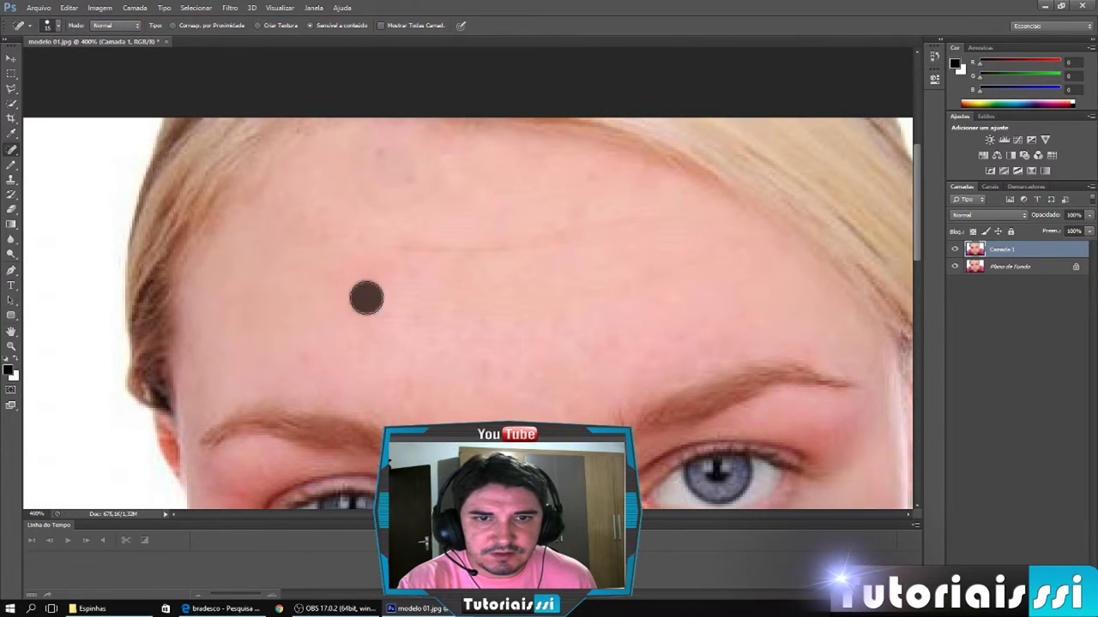
left_click(478, 373)
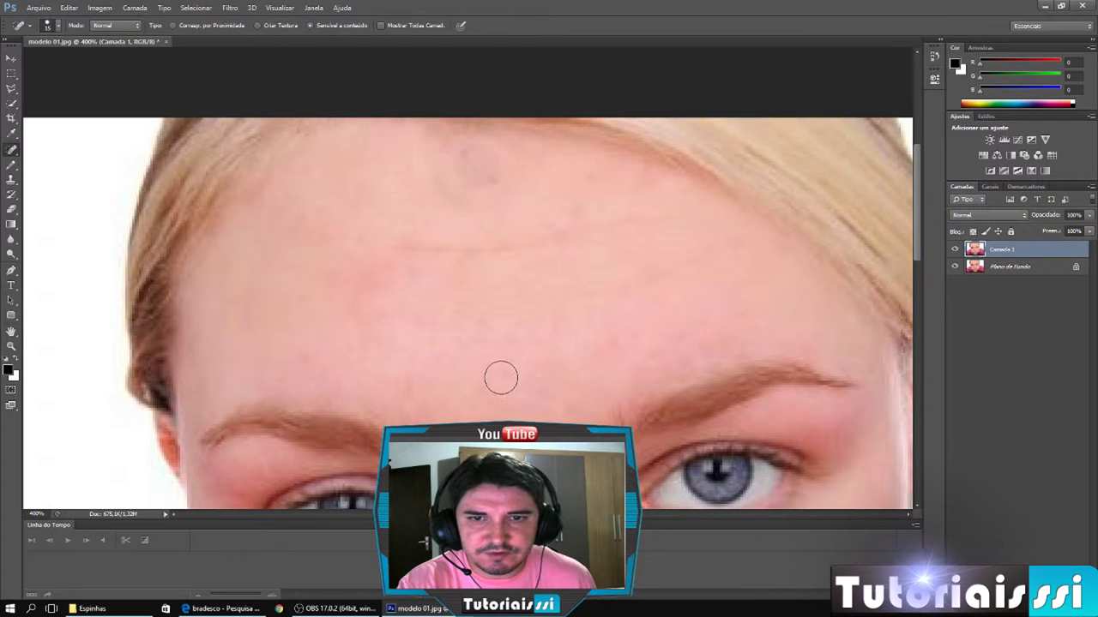
Step: Heal spots near the brows, on the right cheek, the upper lip and under the nose
mouse_move(571, 351)
left_mouse_down()
mouse_move(478, 266)
mouse_move(517, 246)
left_mouse_up()
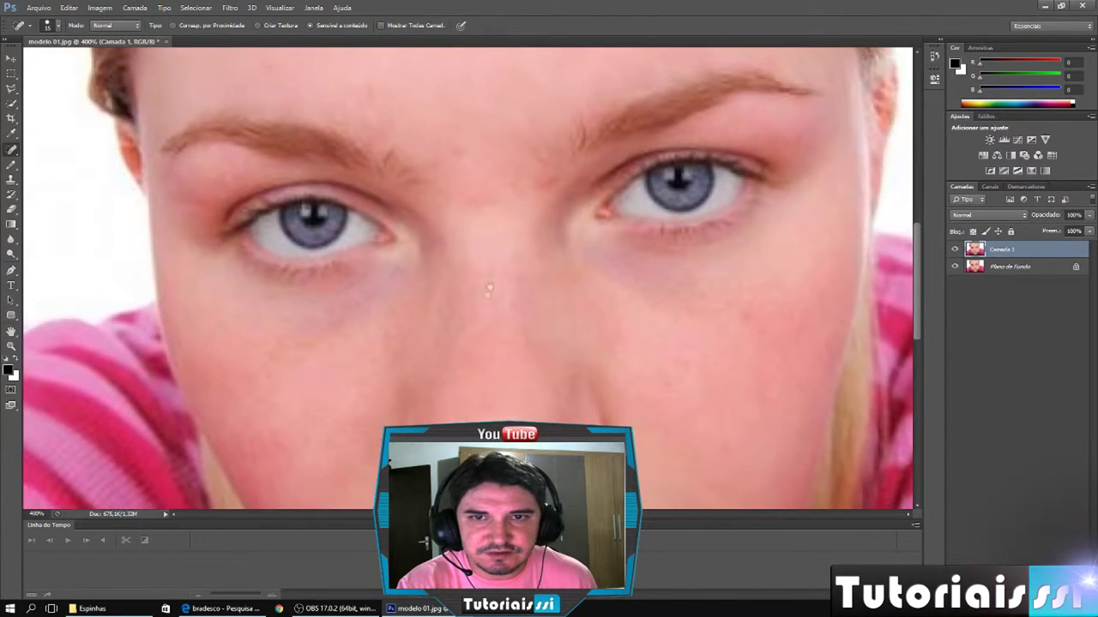
left_click(539, 184)
left_click(479, 204)
scroll(455, 377, "down", 1)
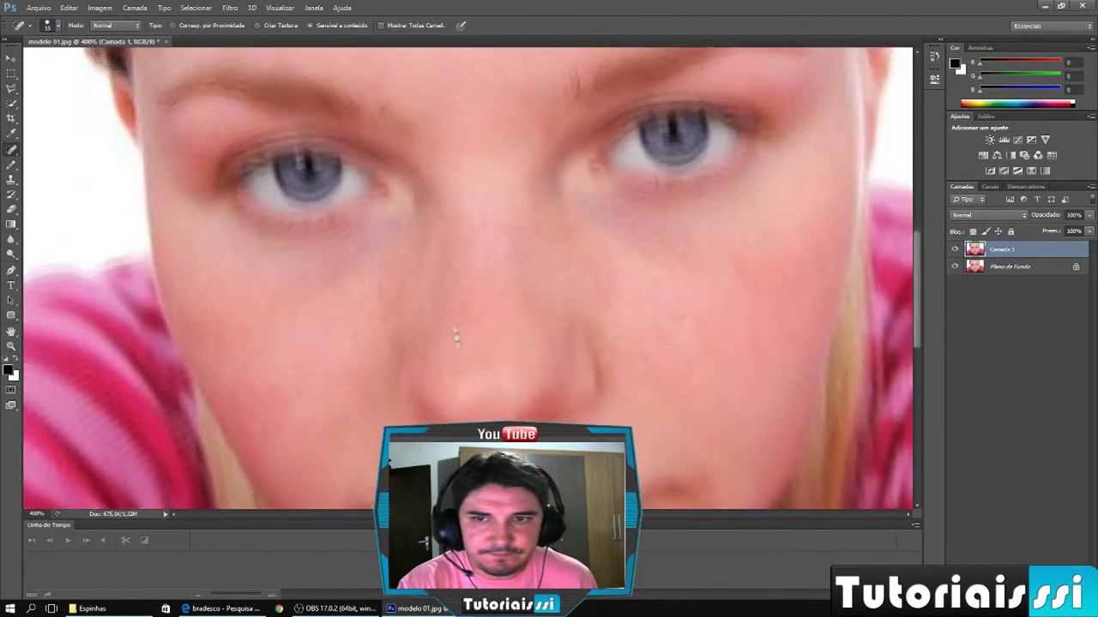
scroll(457, 354, "down", 2)
left_click(597, 225)
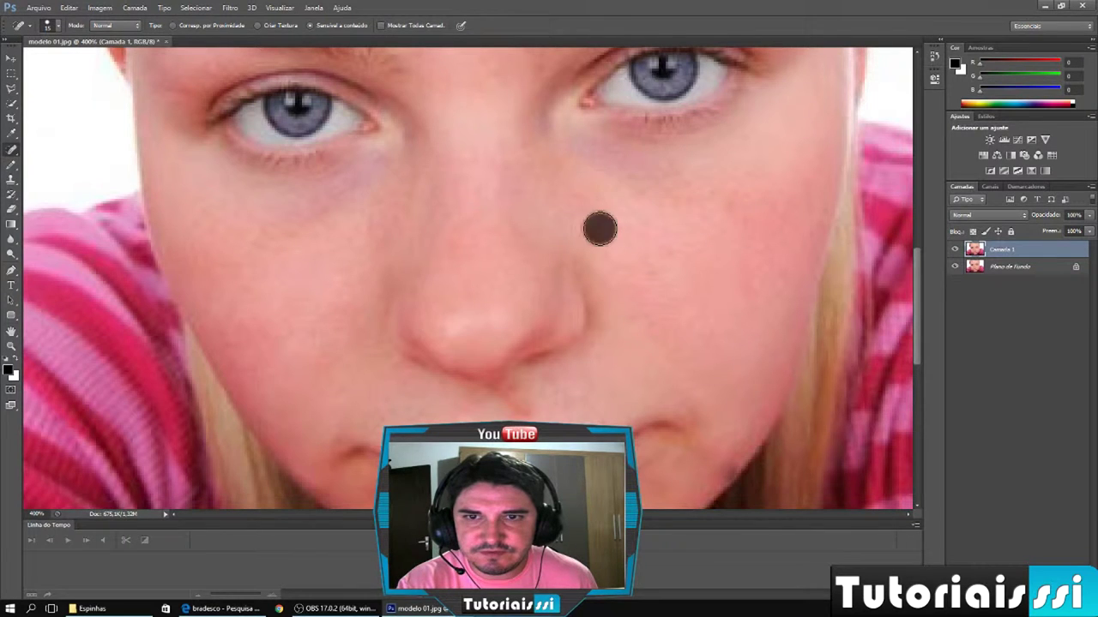
left_click(526, 408)
left_click(527, 392)
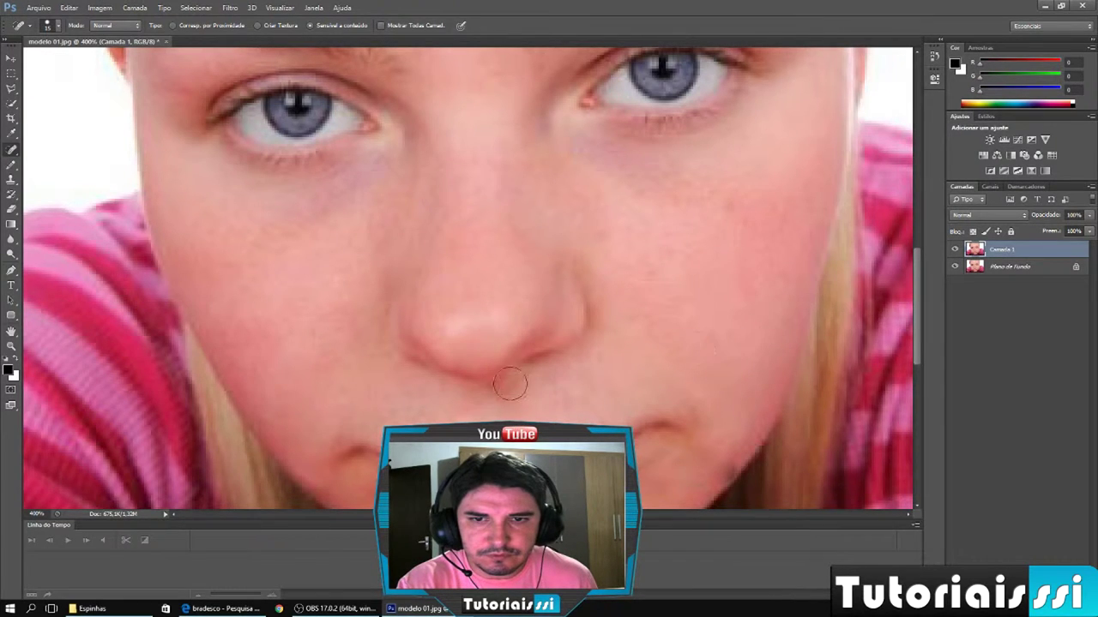
left_click(510, 397)
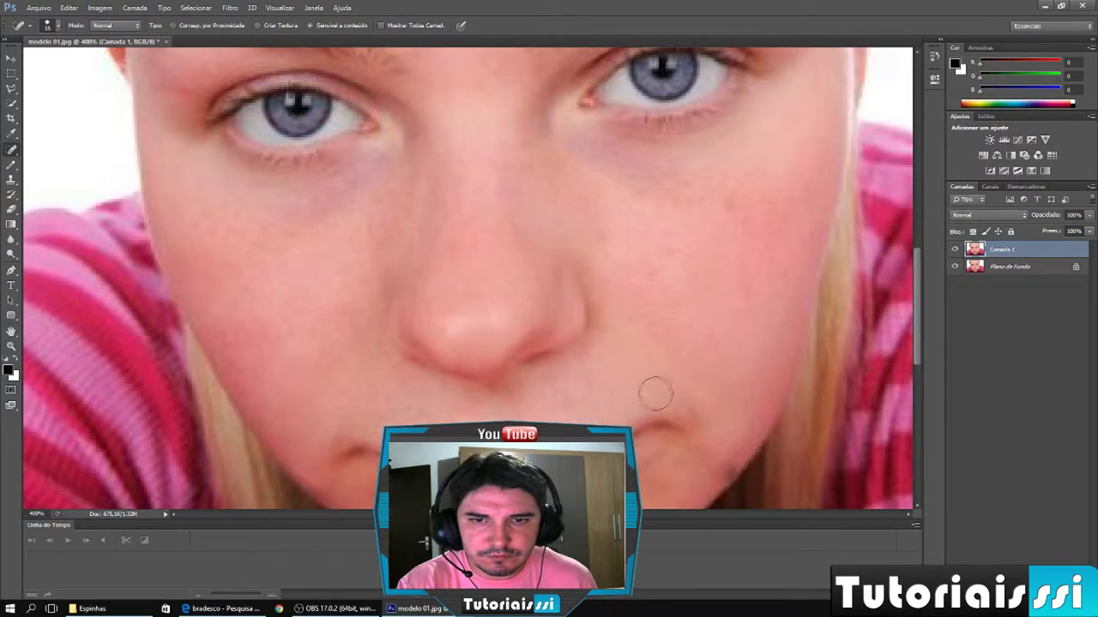
Step: Heal the remaining blemishes on the right and left cheeks
mouse_move(728, 321)
left_mouse_down()
mouse_move(698, 220)
mouse_move(691, 282)
mouse_move(687, 266)
left_mouse_up()
left_click(695, 188)
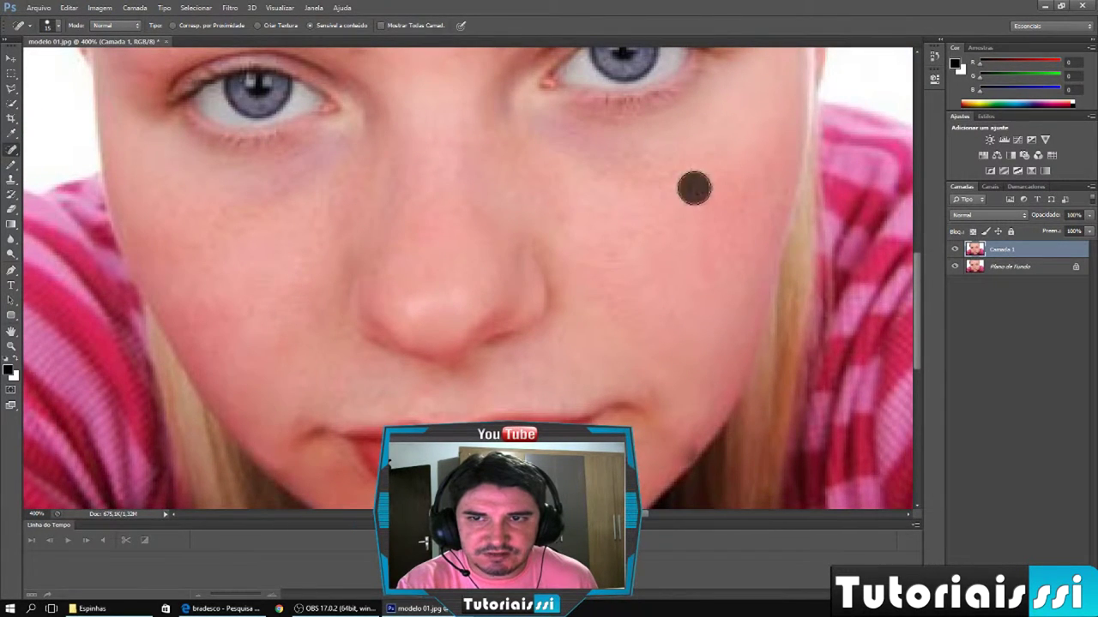
left_click(595, 163)
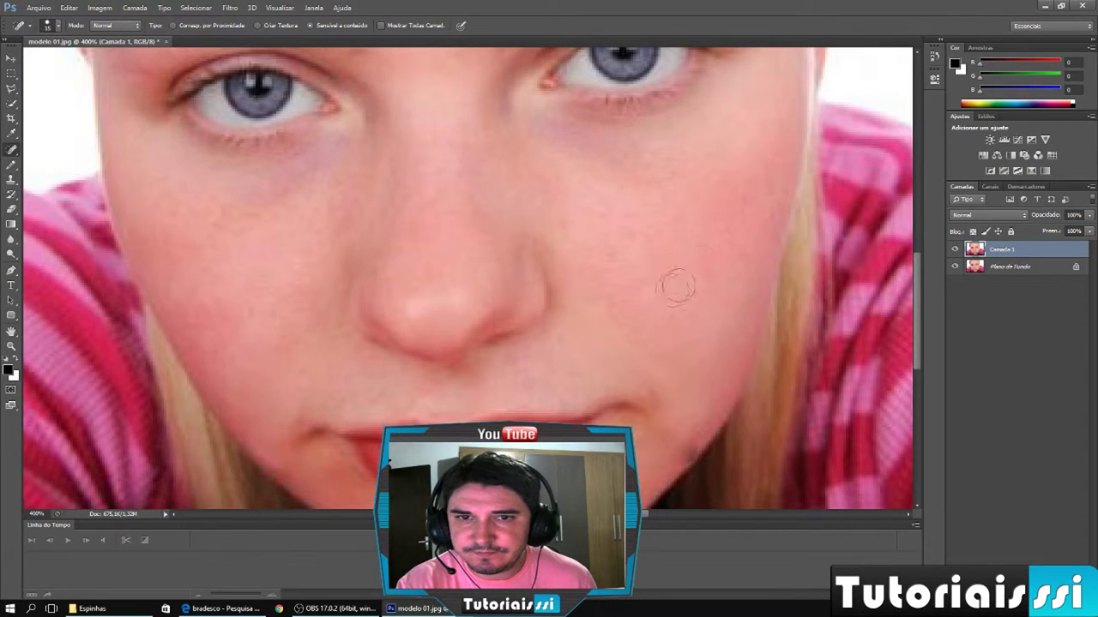
left_click(137, 232)
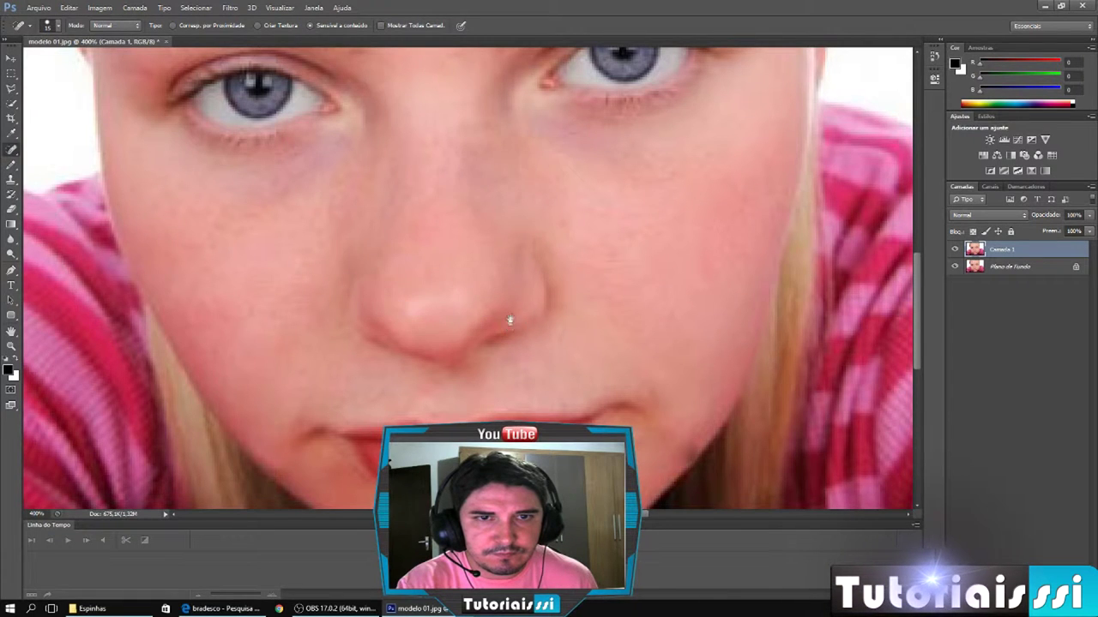
left_click_drag(497, 284, 484, 160)
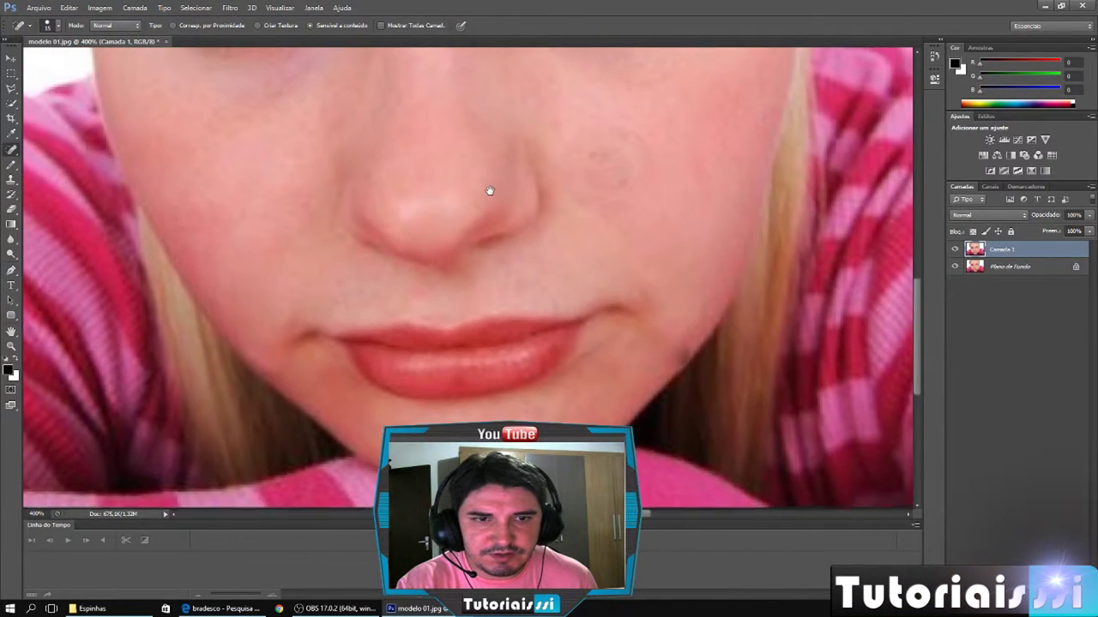
Step: Heal one leftover blemish on the forehead near the brows
mouse_move(499, 189)
left_mouse_down()
mouse_move(488, 301)
mouse_move(502, 368)
left_mouse_up()
mouse_move(497, 222)
left_mouse_down()
mouse_move(498, 404)
mouse_move(519, 319)
left_mouse_up()
left_click(482, 309)
left_click_drag(496, 269, 481, 372)
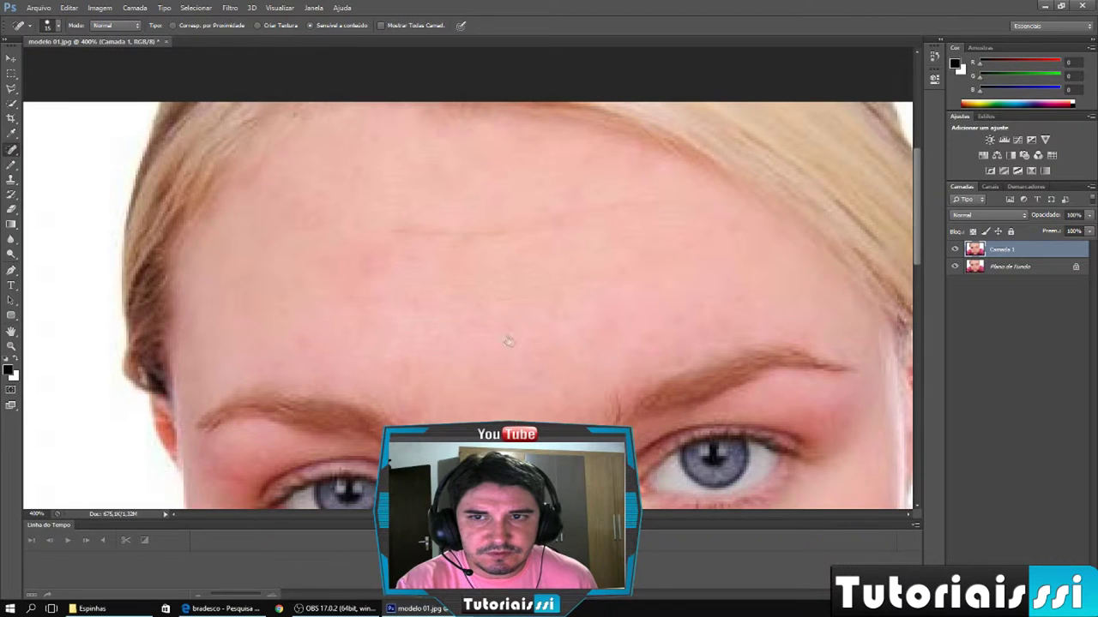
mouse_move(535, 365)
left_mouse_down()
mouse_move(489, 299)
mouse_move(507, 245)
left_mouse_up()
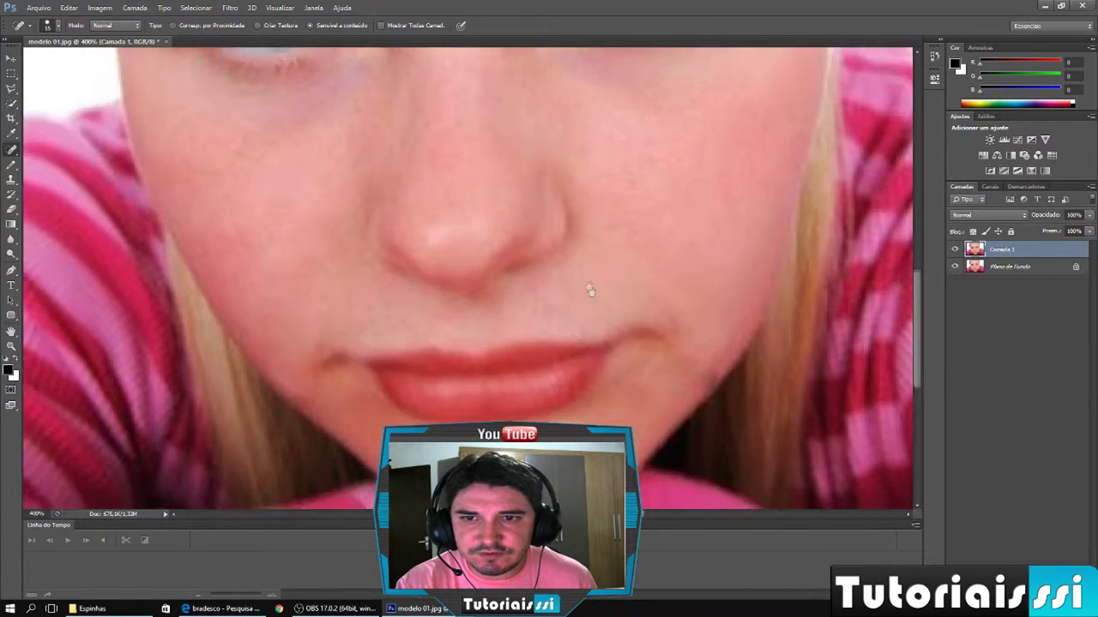
left_click_drag(592, 302, 568, 230)
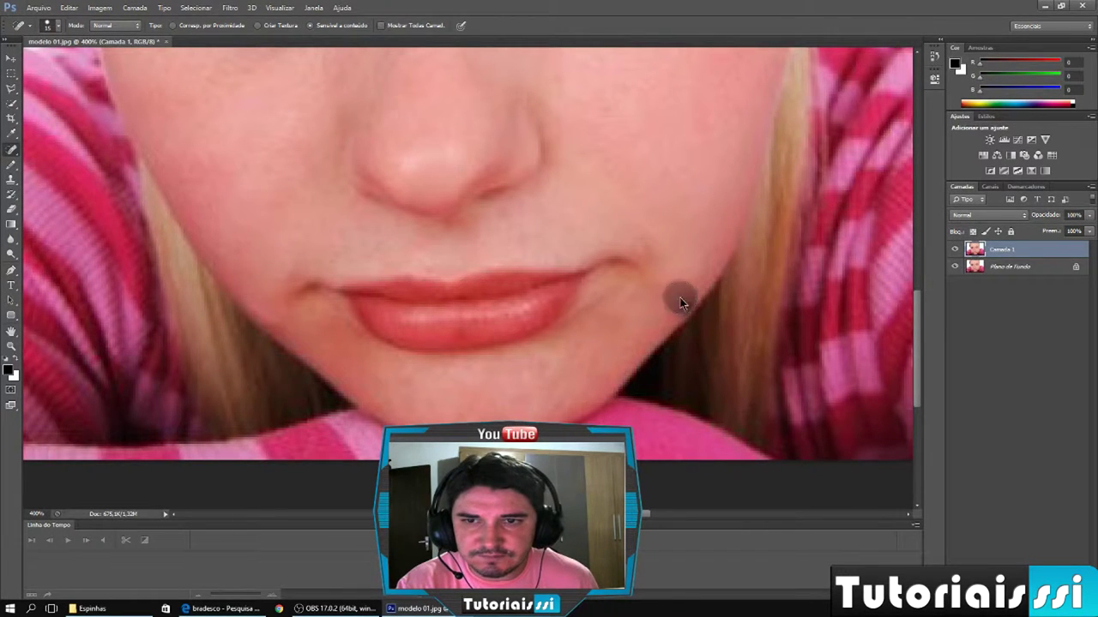
Step: Heal the six small spots along the chin edge beside the right mouth corner
left_click(683, 303)
left_click(684, 300)
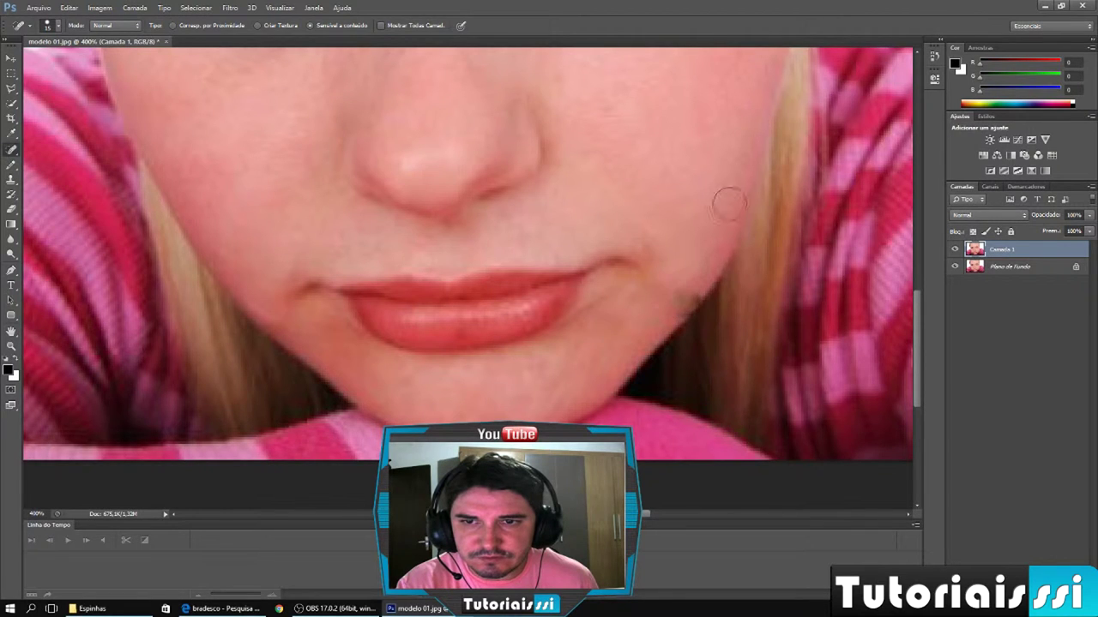
left_click(691, 292)
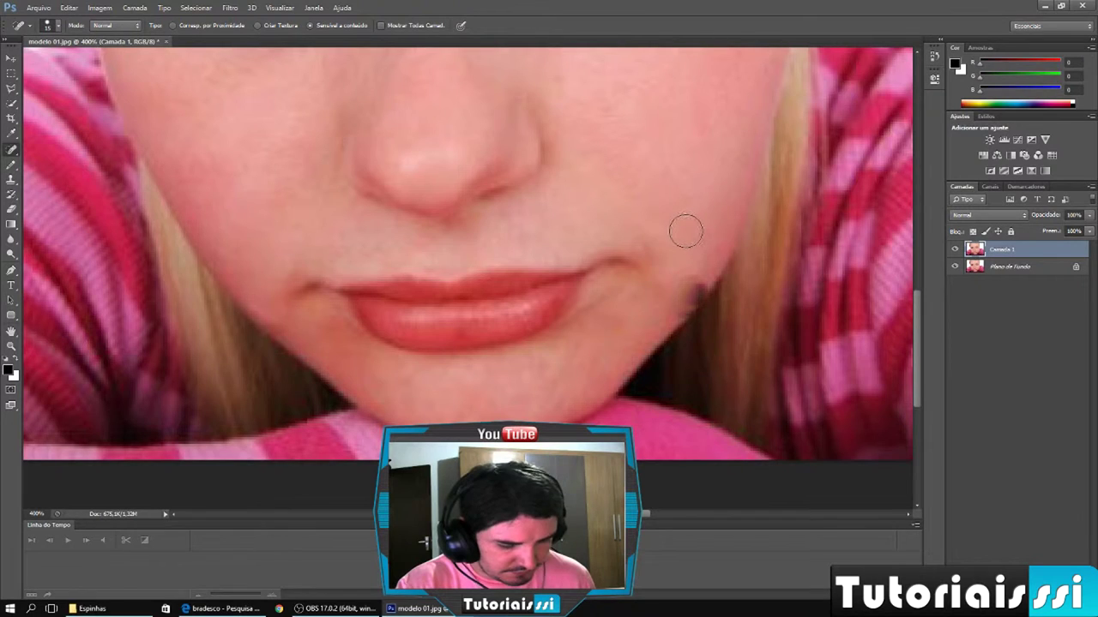
right_click(665, 126, "alt")
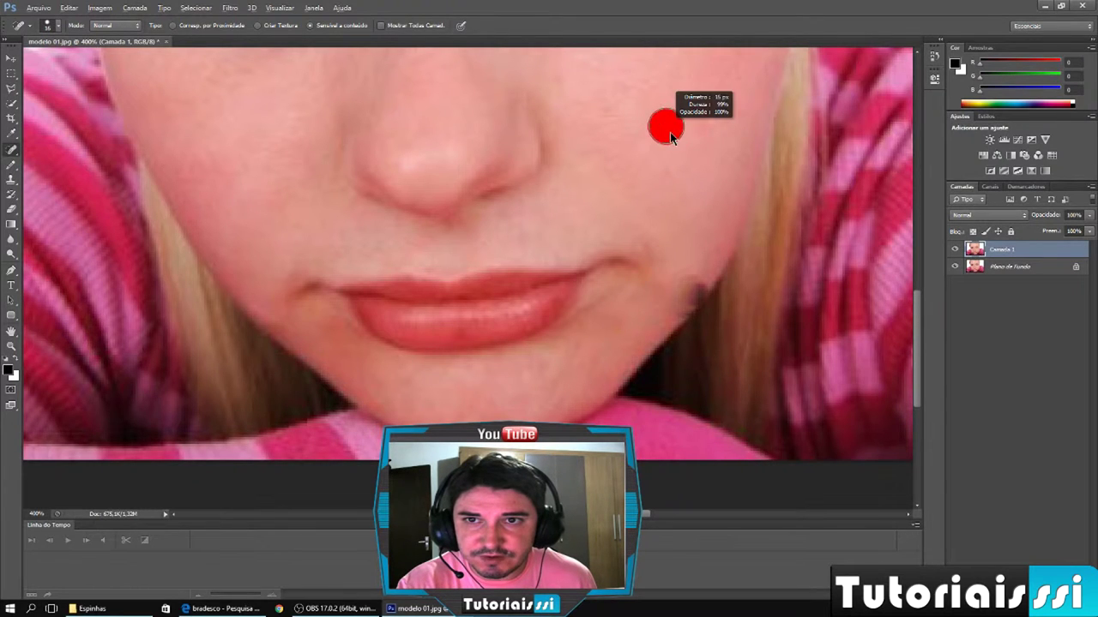
left_click(687, 284)
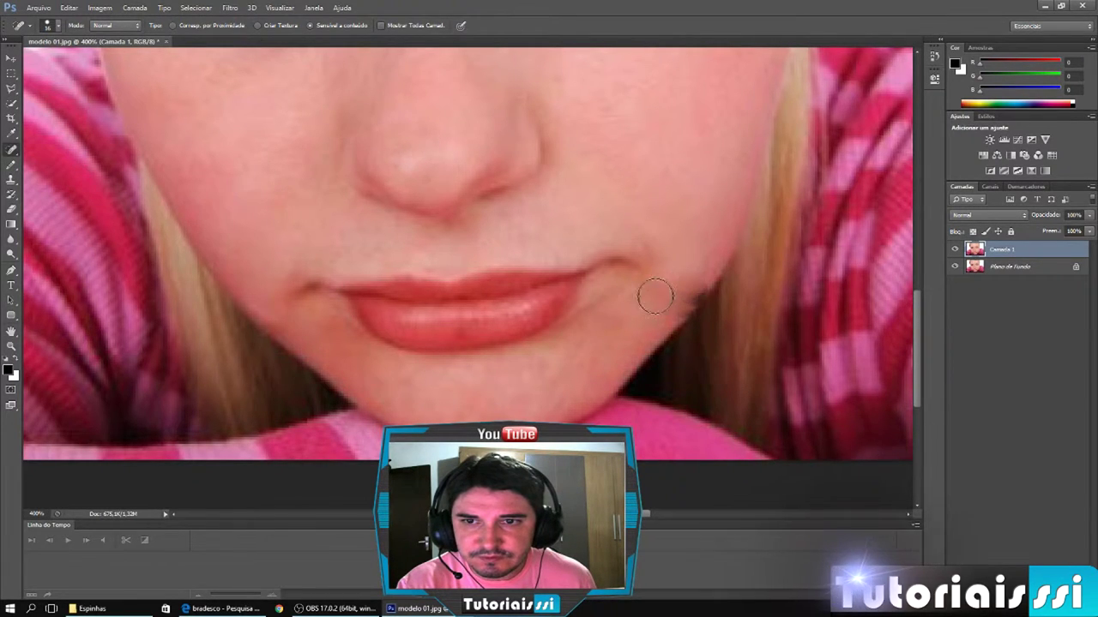
left_click(684, 290)
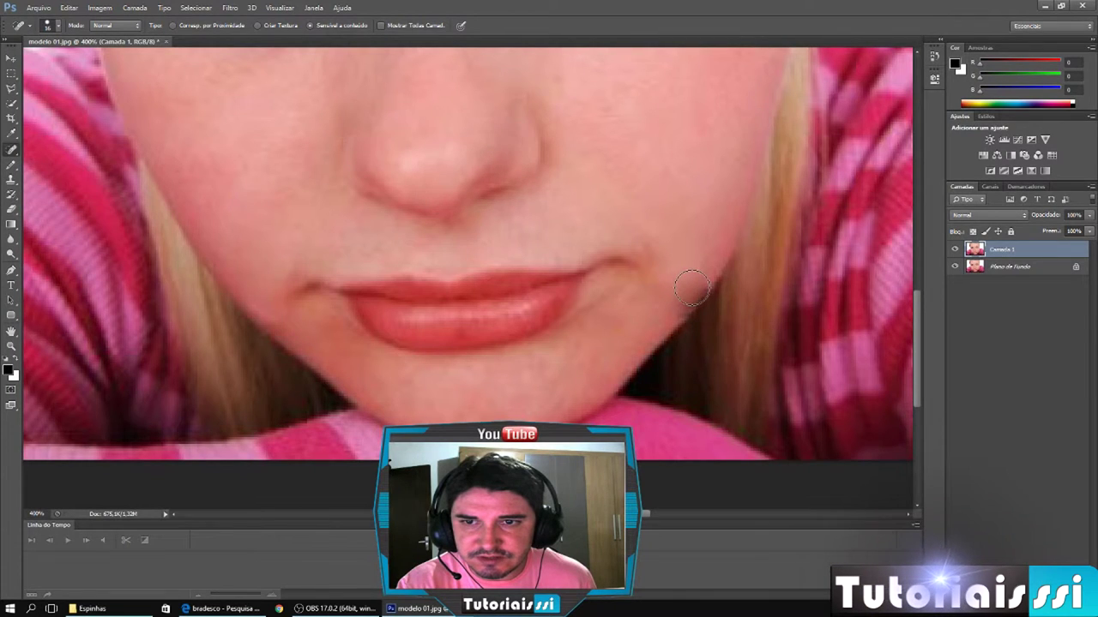
left_click(695, 286)
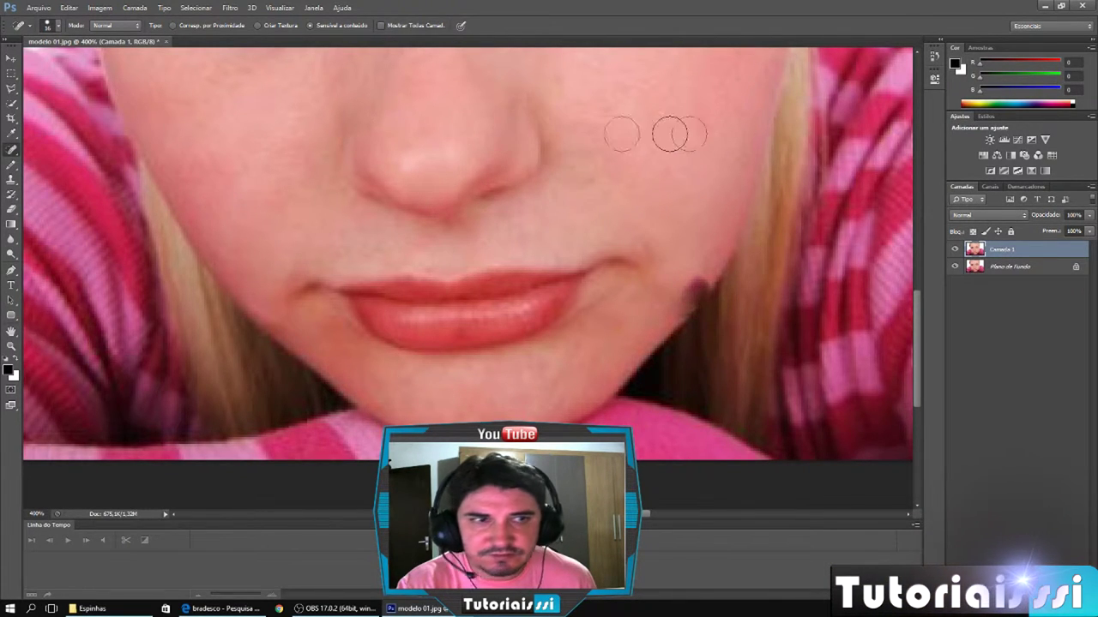
right_click(13, 151)
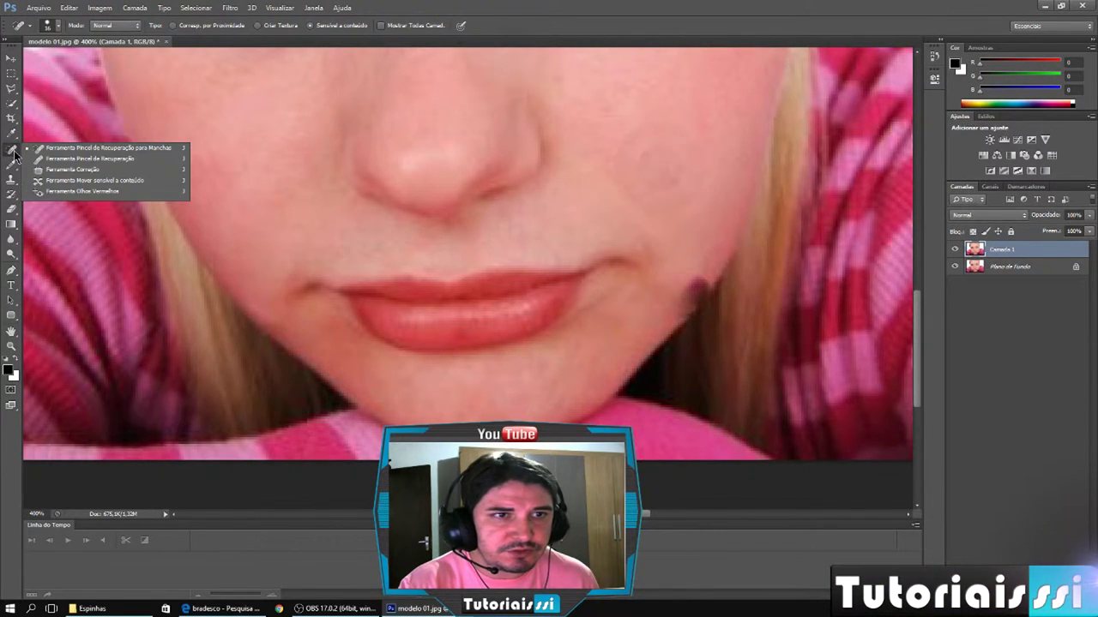
Step: Patch the dark chin spot with clean skin from above using the Patch tool, then deselect
left_click(75, 172)
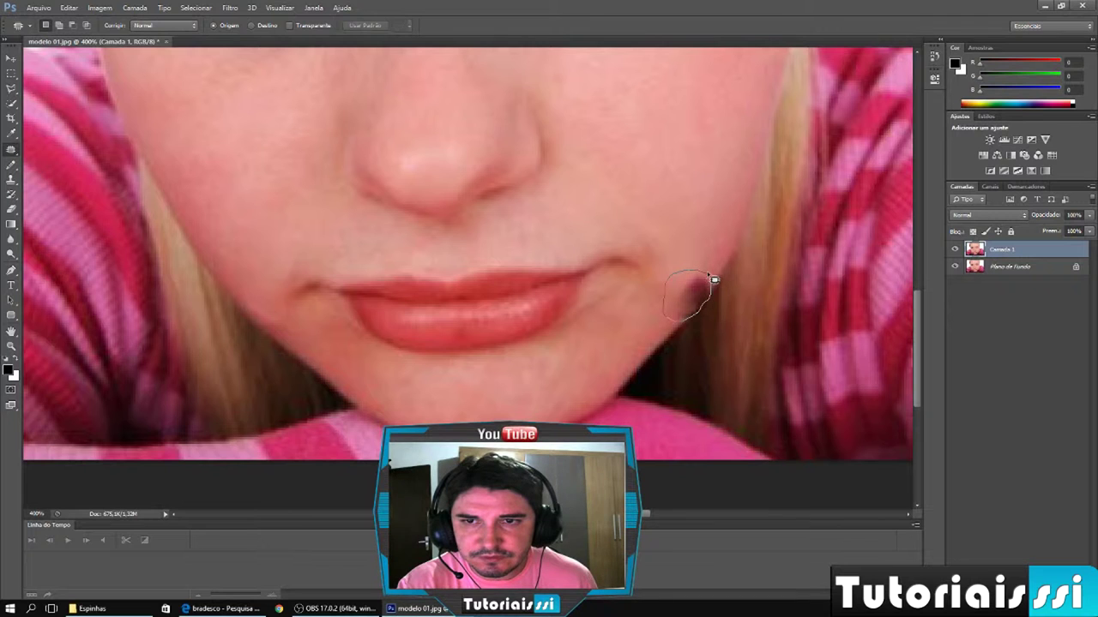
mouse_move(695, 294)
left_mouse_down()
mouse_move(701, 258)
mouse_move(716, 246)
left_mouse_up()
left_click_drag(702, 289, 698, 198)
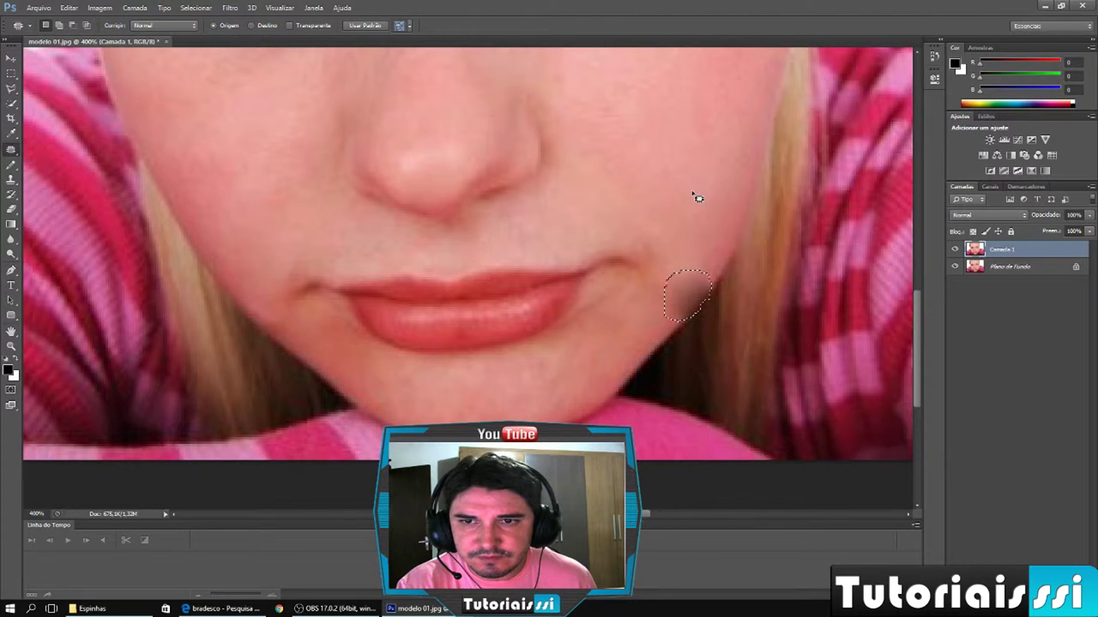
left_click_drag(686, 298, 687, 205)
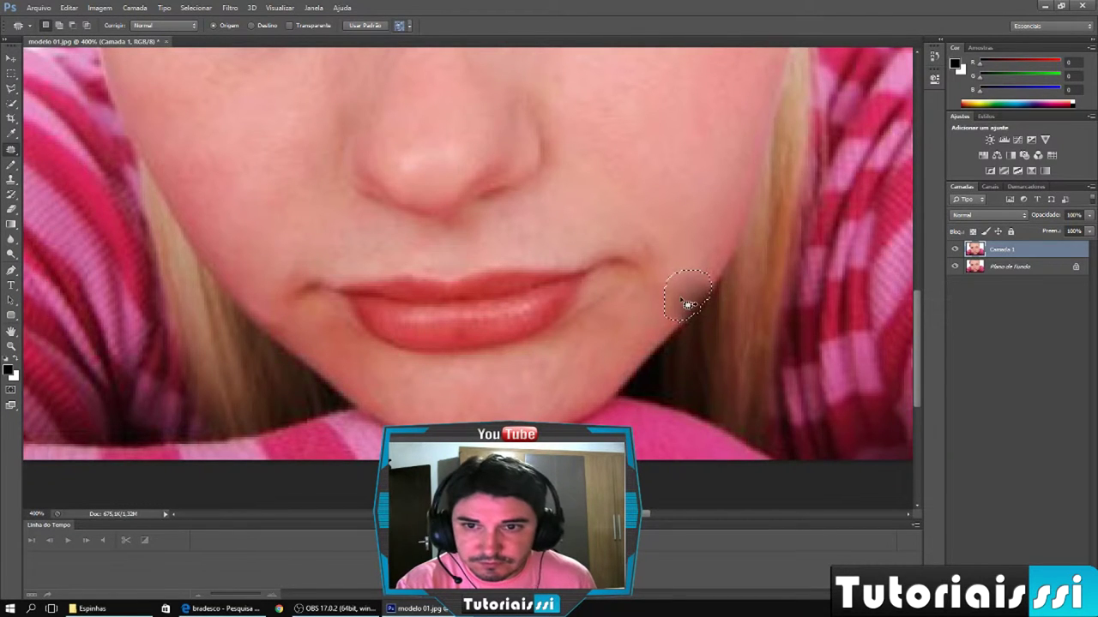
left_click_drag(660, 319, 629, 335)
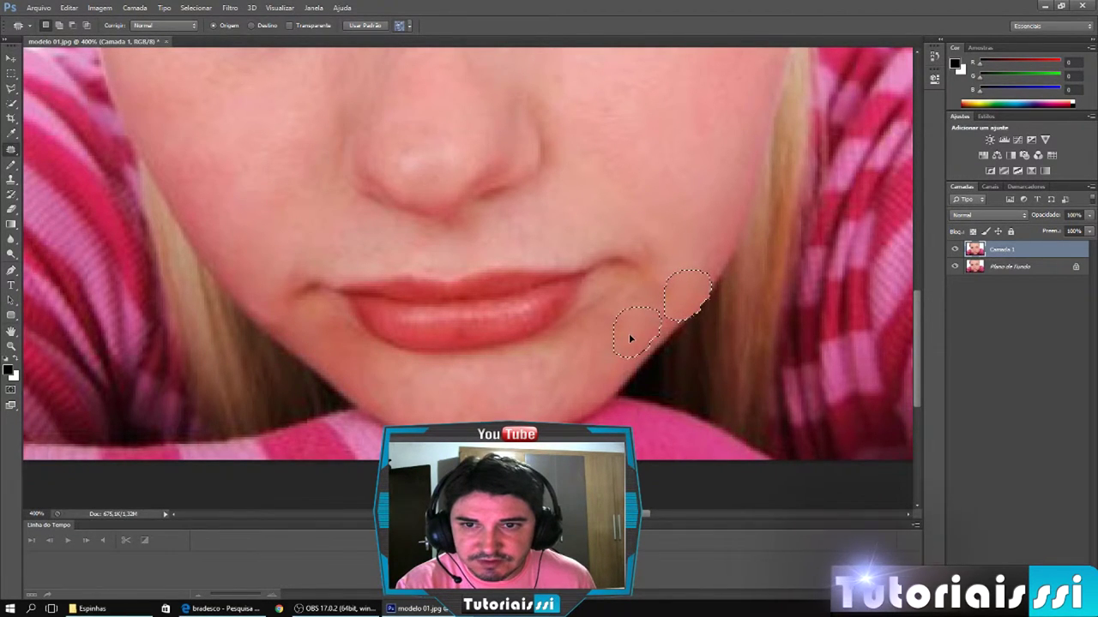
left_click_drag(629, 335, 635, 338)
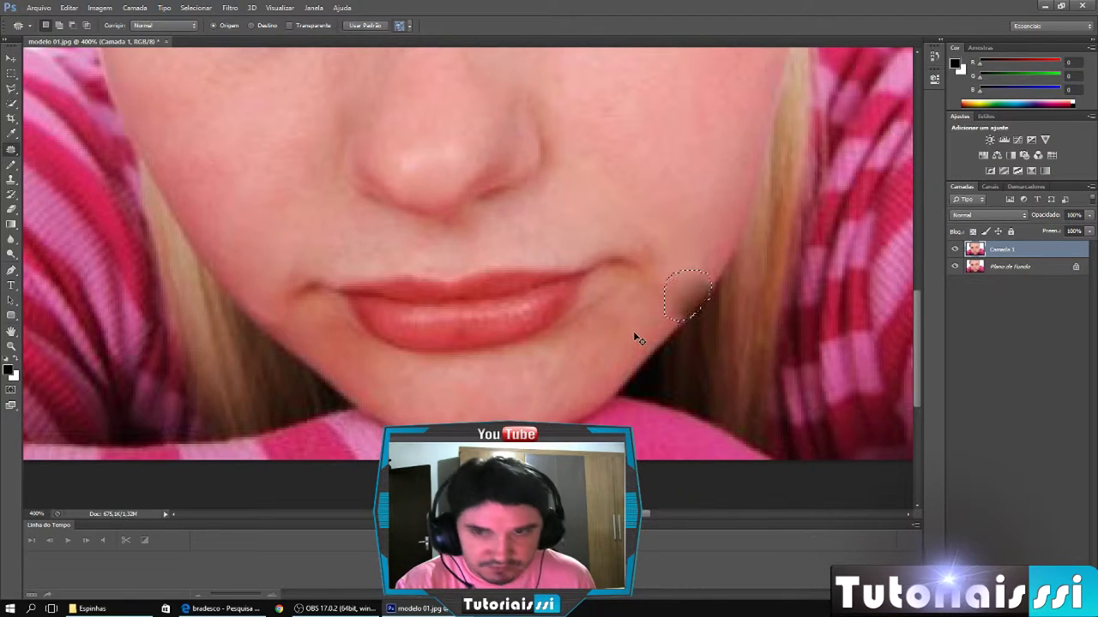
key("ctrl+d")
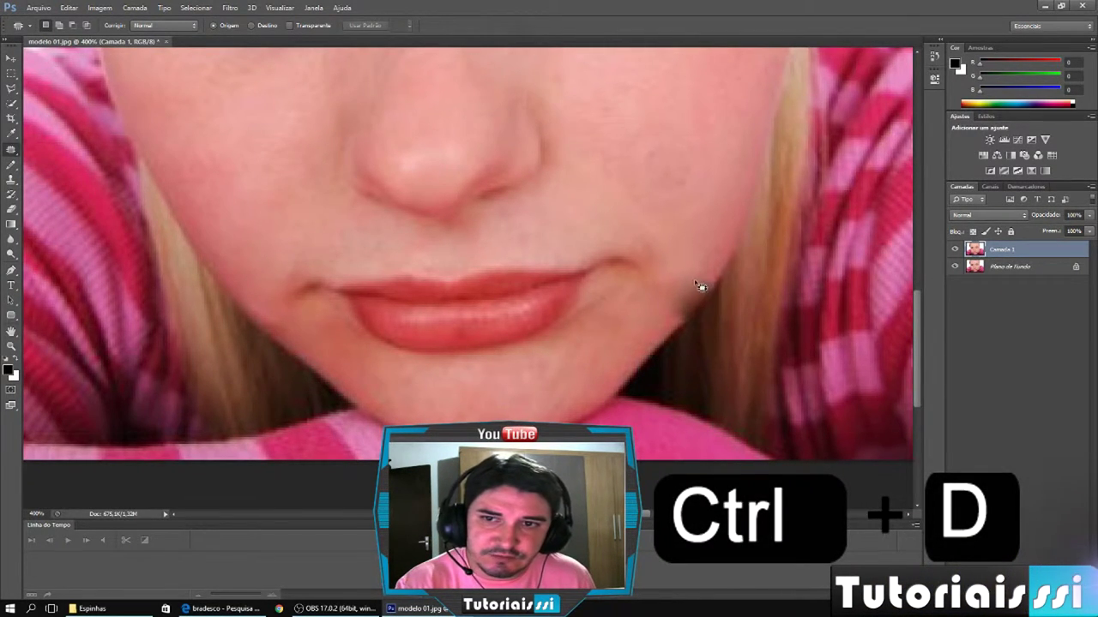
Step: Switch to a smaller Healing Brush and try it on the cheek, dismissing the missing-source warning
right_click(10, 151)
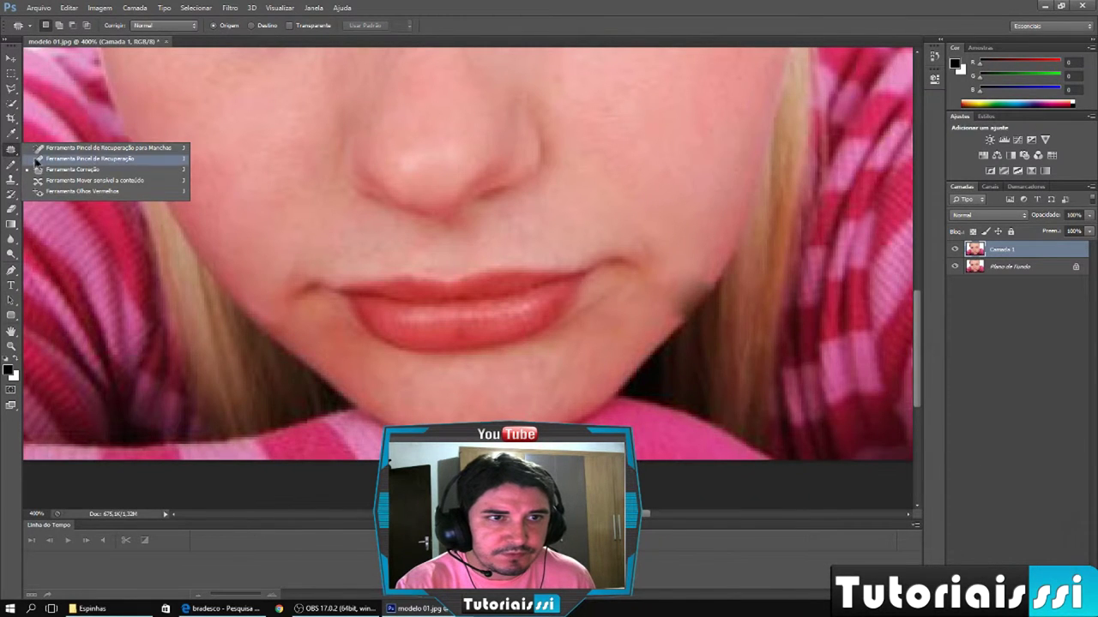
left_click(43, 160)
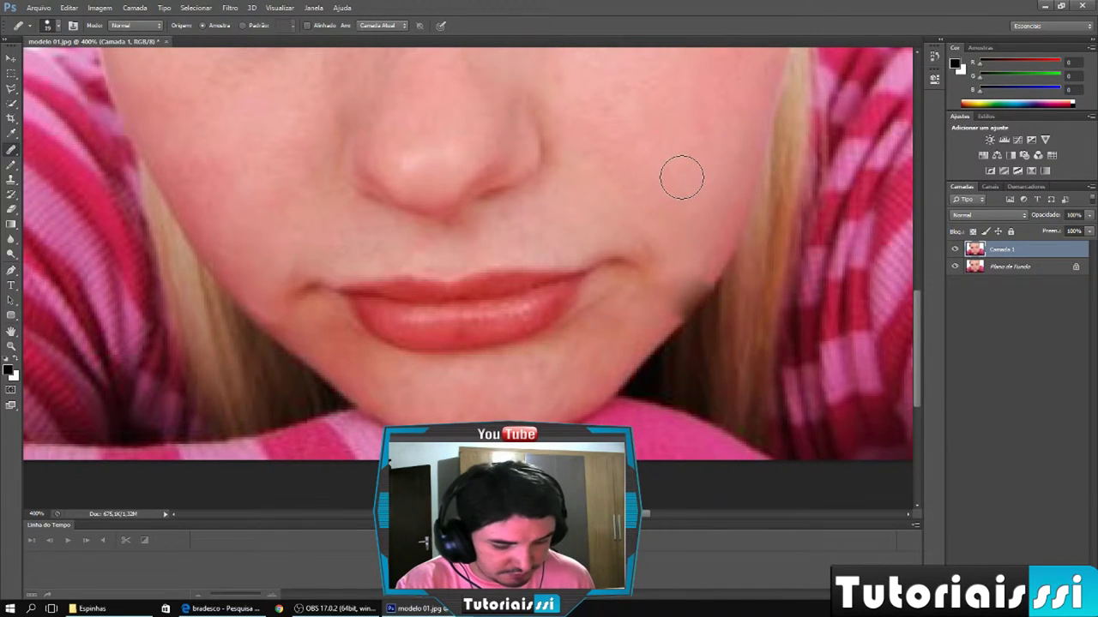
left_click_drag(682, 177, 657, 169)
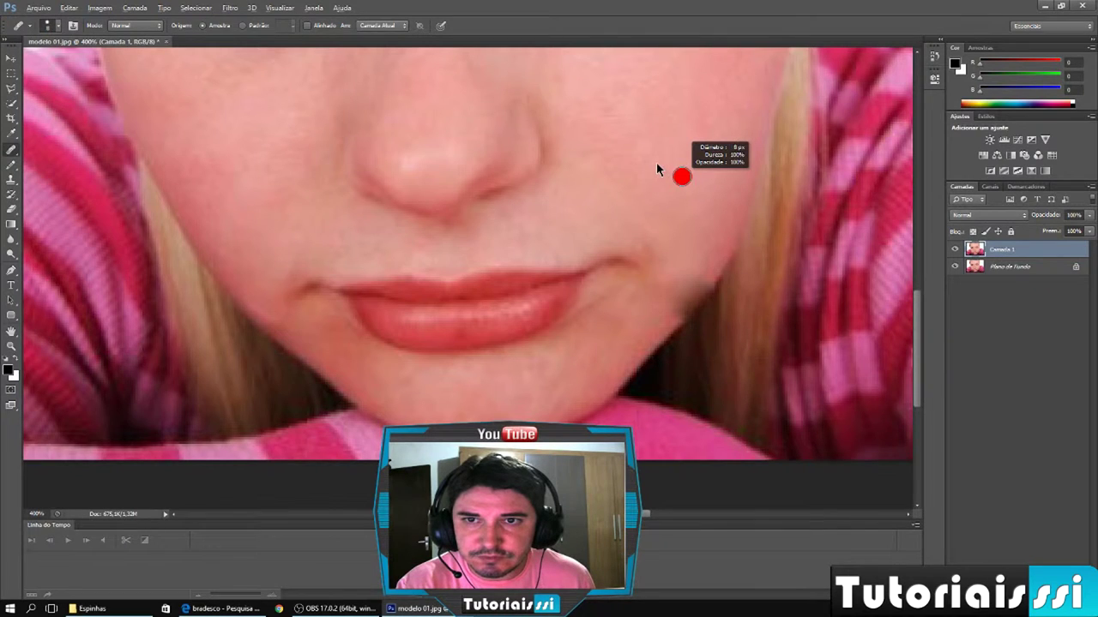
left_click_drag(657, 164, 657, 164)
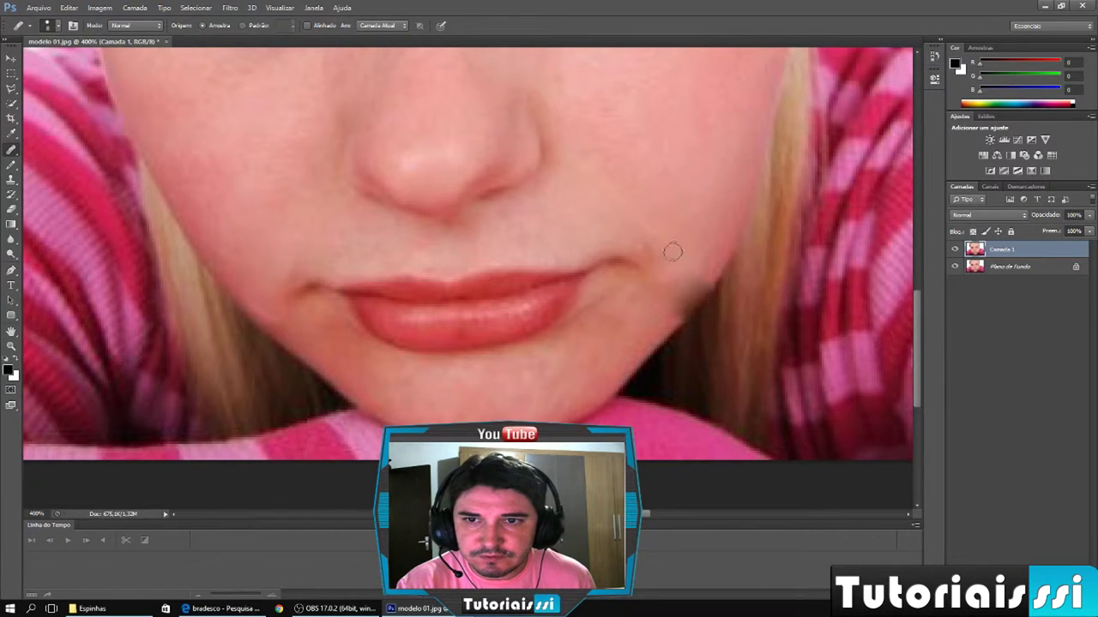
left_click(693, 284)
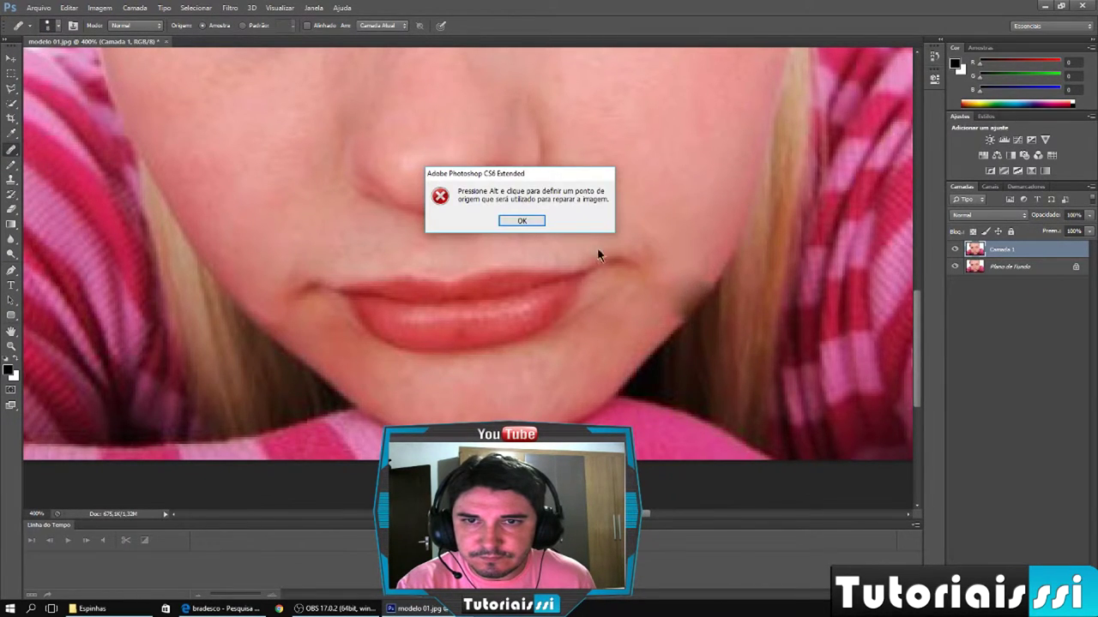
left_click(521, 221)
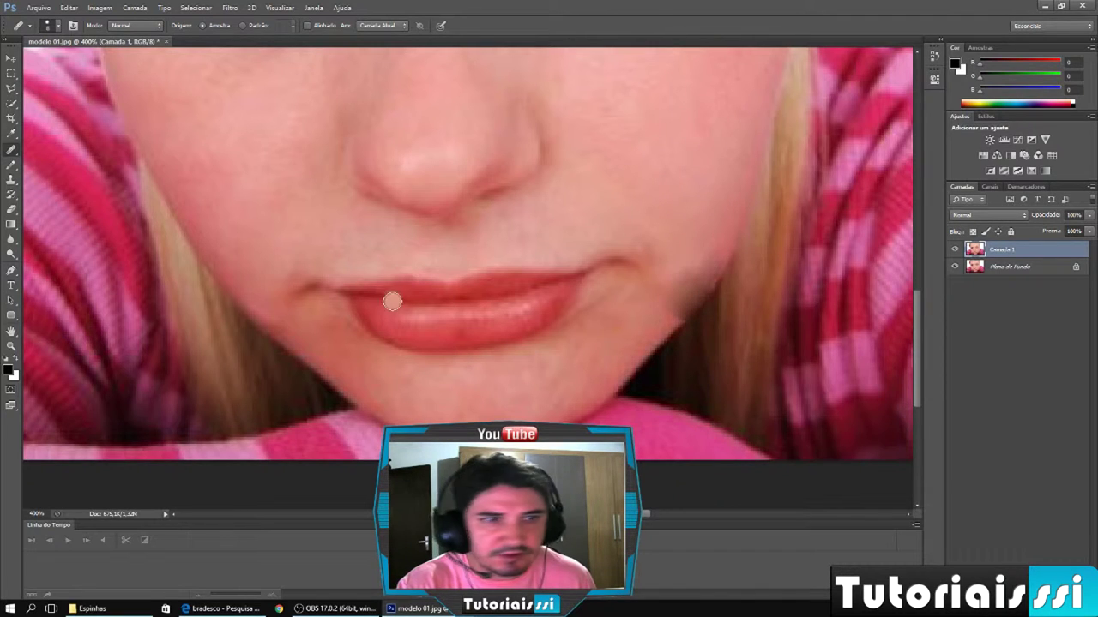
Step: Paint over the dark cheek mark beside the mouth with the History Brush
left_click(13, 199)
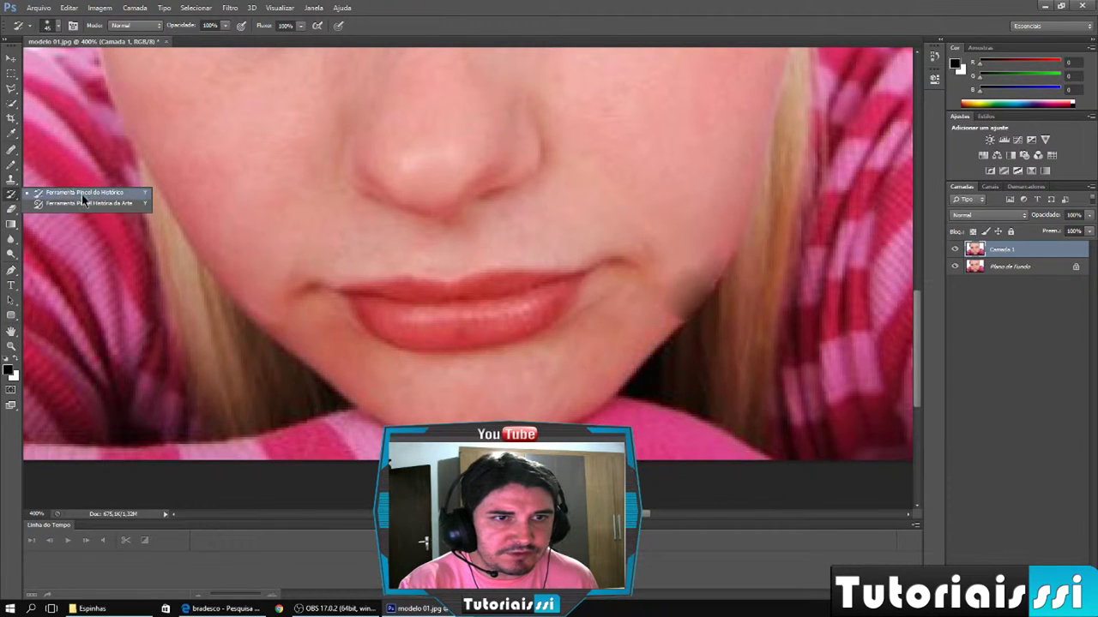
left_click(84, 193)
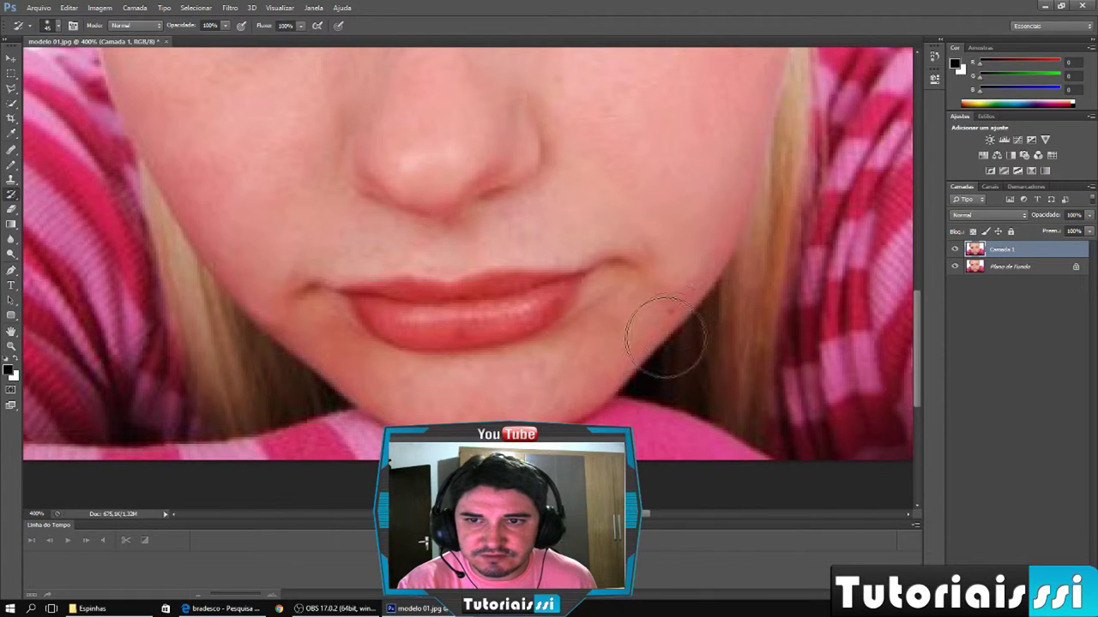
left_click_drag(681, 302, 693, 275)
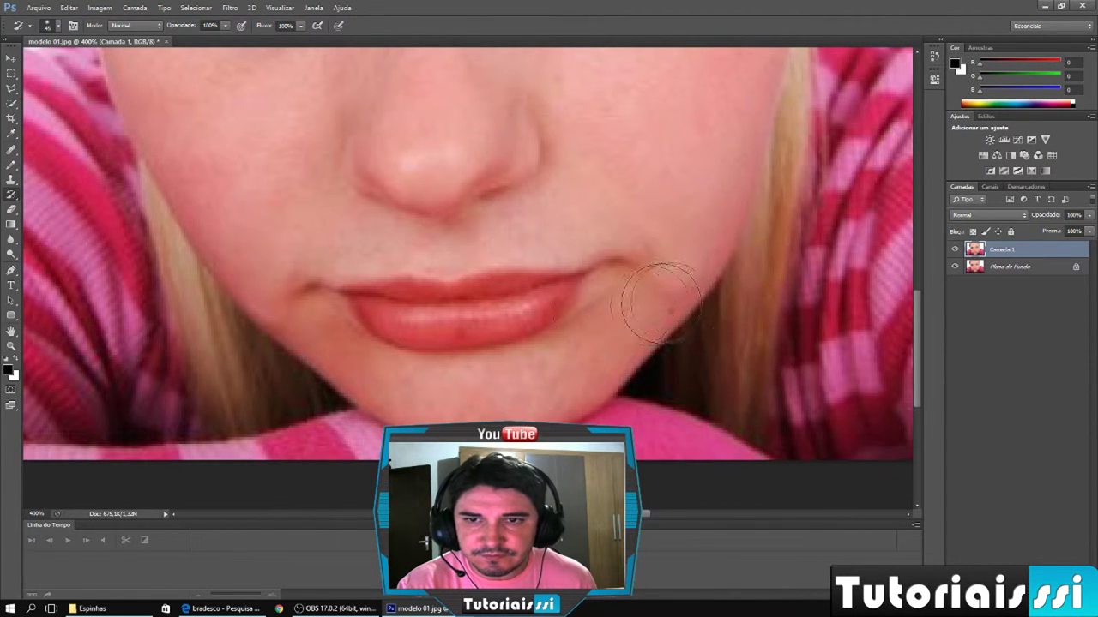
Step: Switch back to the Spot Healing Brush and shrink it to 13 px
left_click(13, 151)
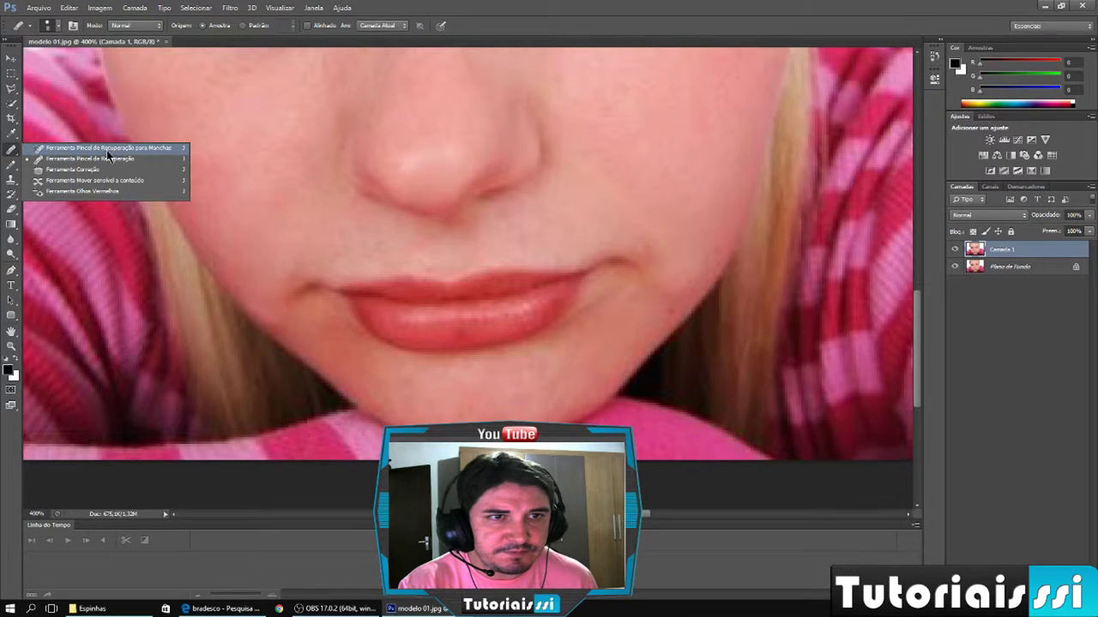
left_click(131, 148)
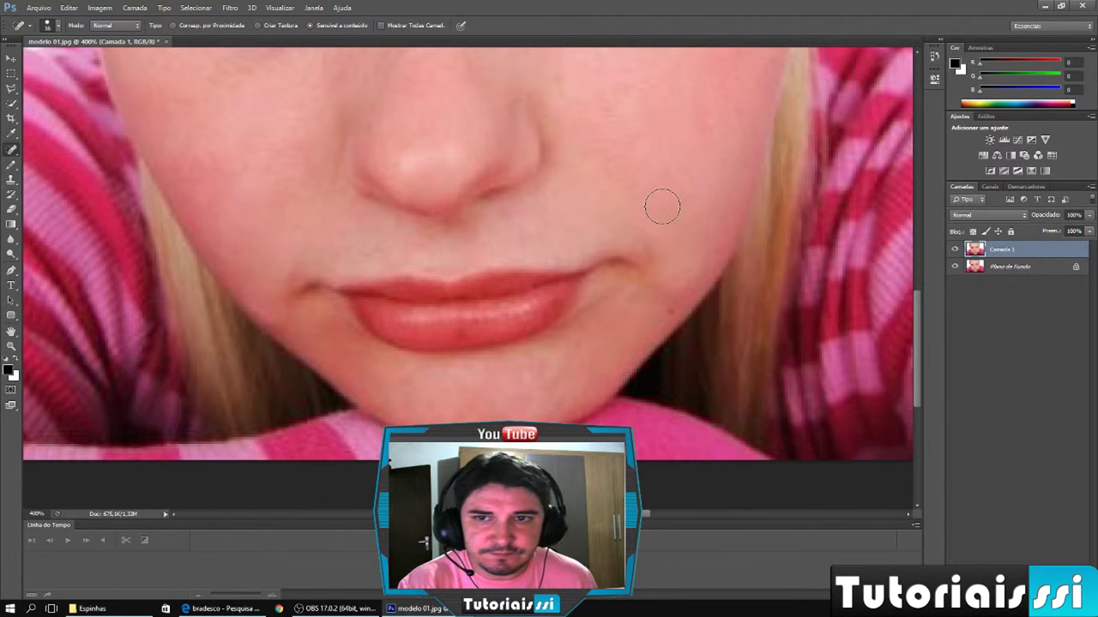
key("bracketleft")
key("bracketleft")
key("bracketleft")
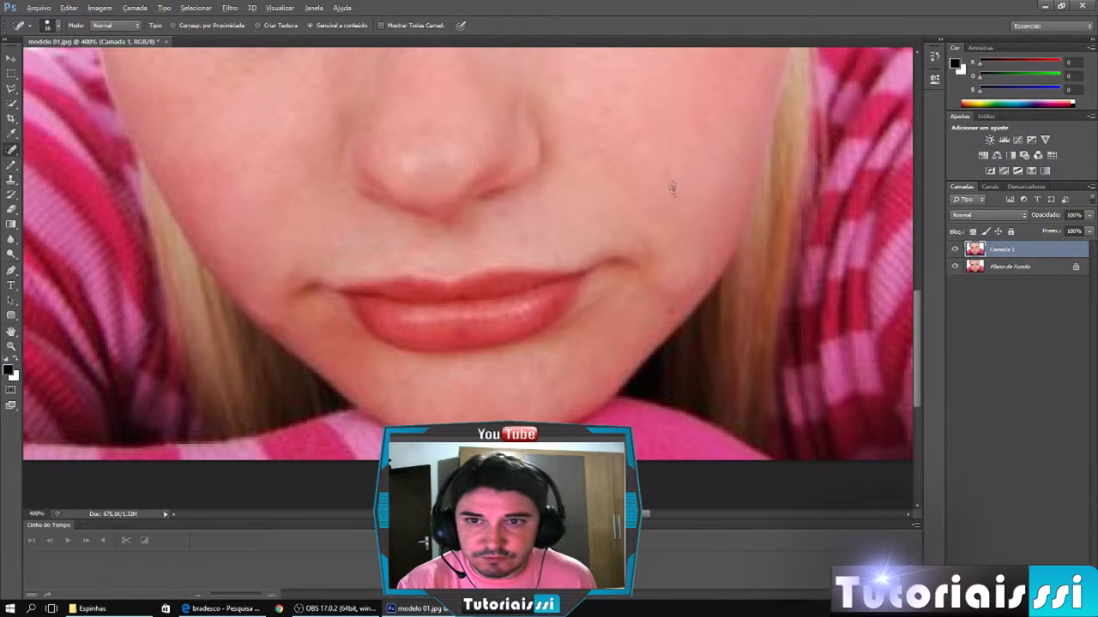
right_click(682, 202, "alt")
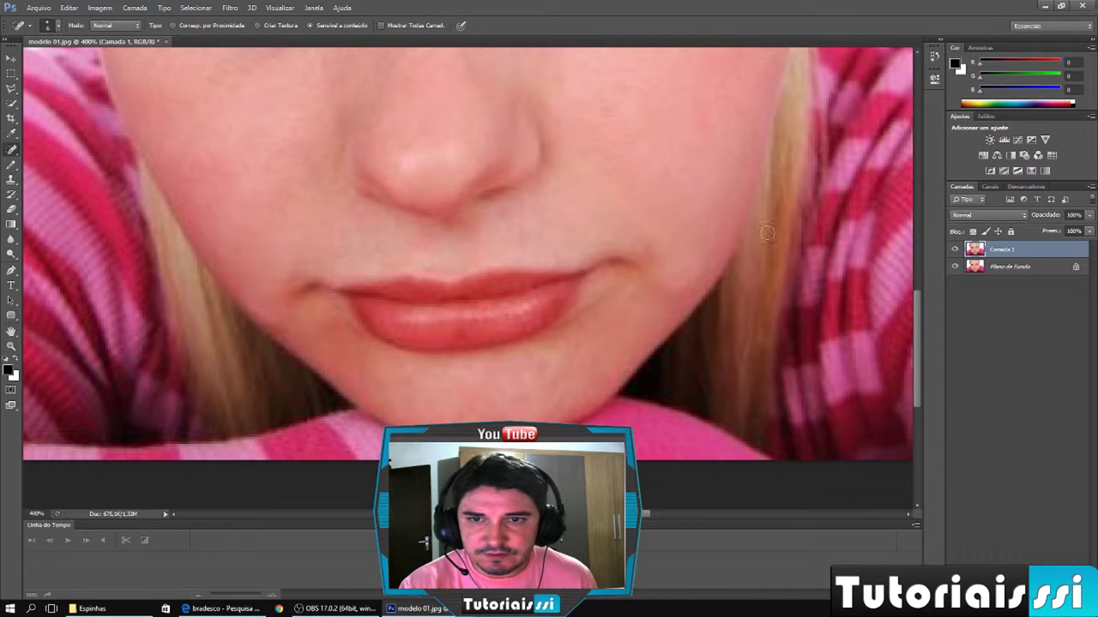
Step: Scroll over the face to inspect it, then zoom out to the whole portrait and back in
scroll(730, 207, "up", 3)
scroll(771, 311, "up", 2)
scroll(657, 252, "up", 1)
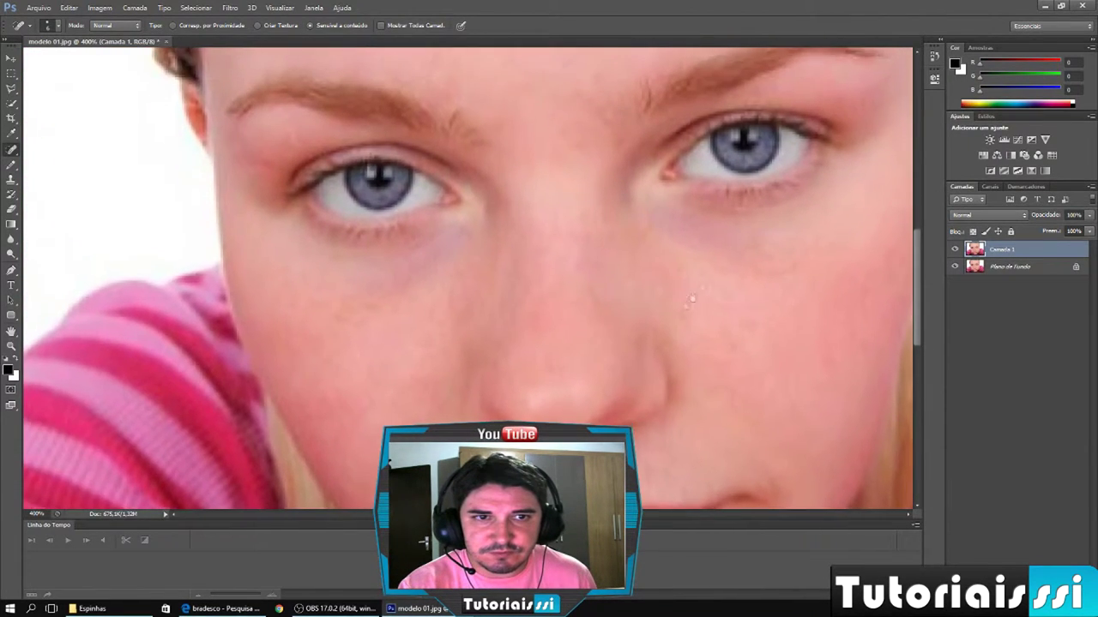
scroll(666, 255, "up", 3)
scroll(623, 319, "up", 1)
scroll(589, 225, "up", 1)
scroll(676, 289, "up", 1)
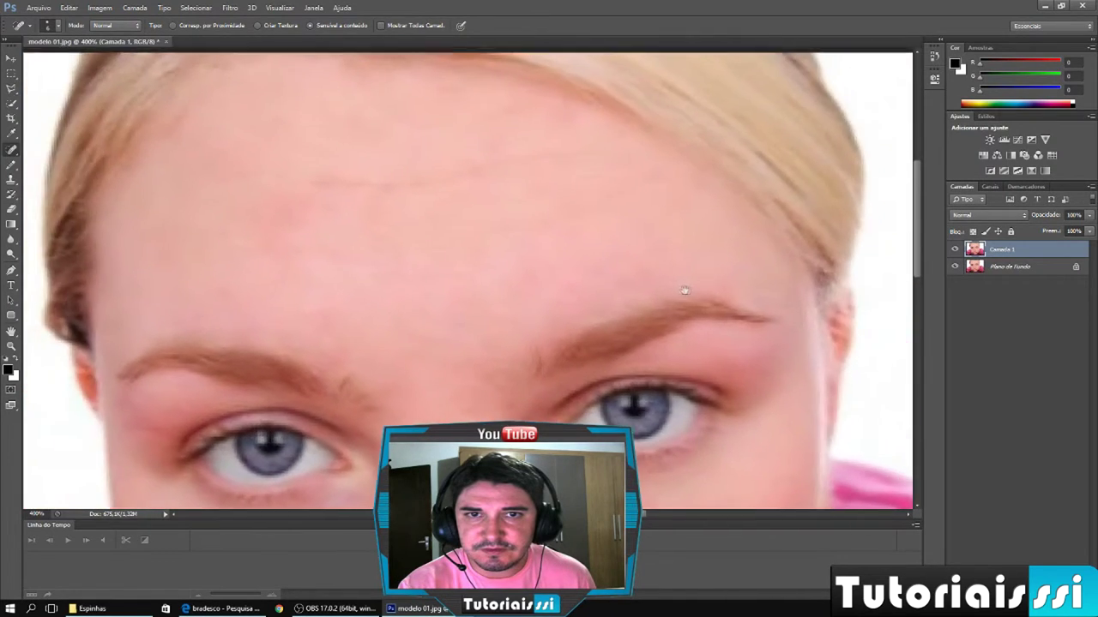
scroll(753, 291, "up", 1)
scroll(738, 283, "down", 2)
scroll(632, 177, "down", 3)
scroll(575, 232, "down", 3)
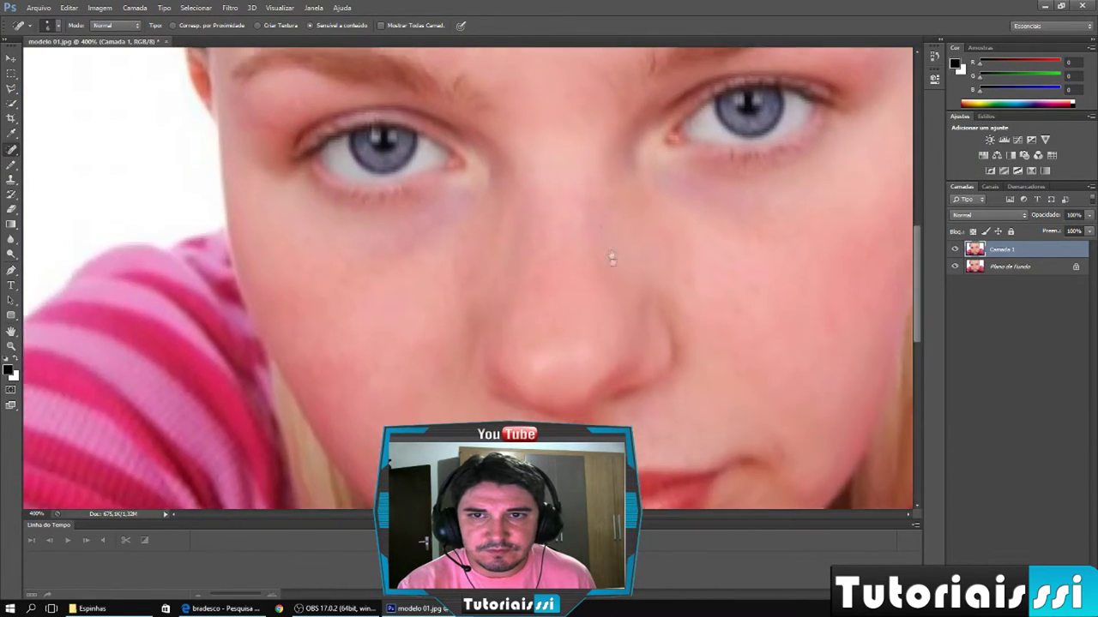
scroll(563, 244, "down", 1)
scroll(564, 245, "down", 1)
scroll(529, 252, "up", 1)
scroll(564, 286, "down", 2)
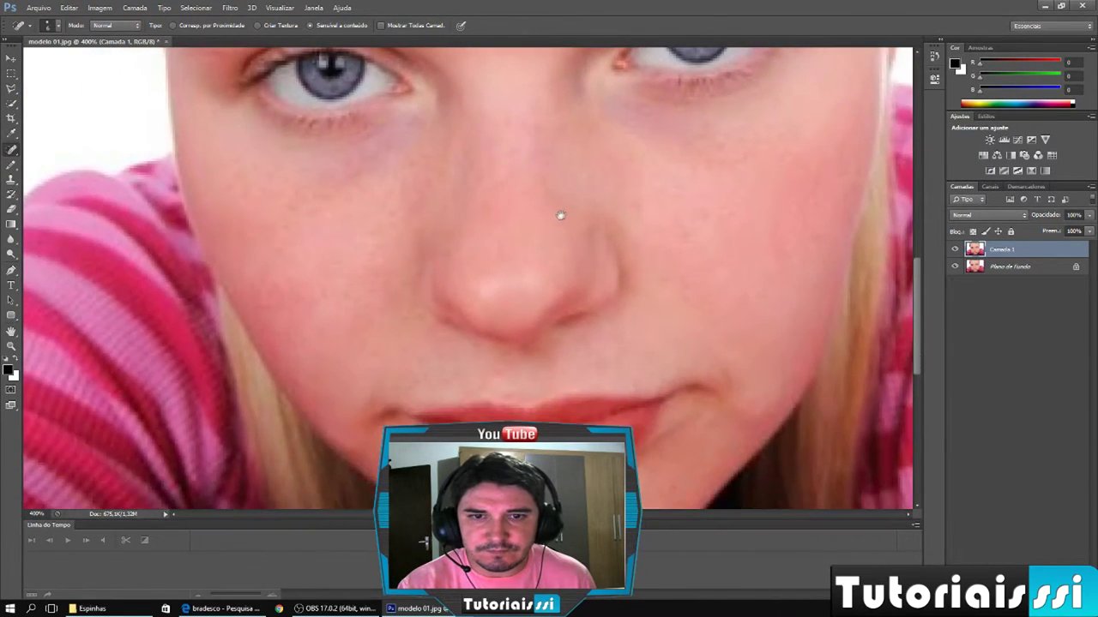
key("ctrl+minus")
key("ctrl+minus")
key("ctrl+minus")
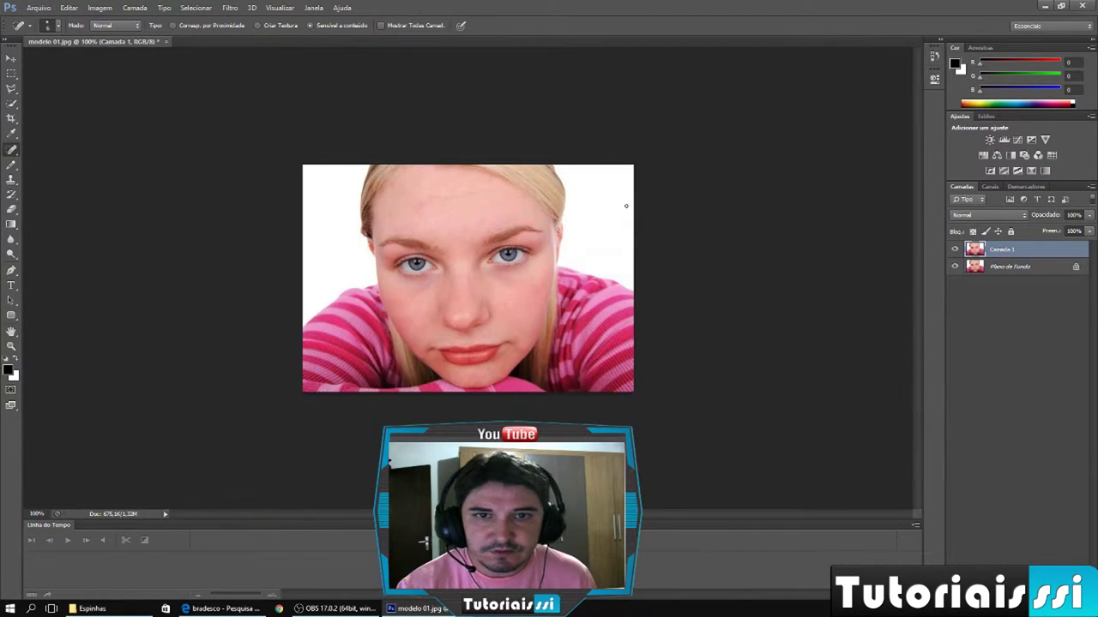
key("ctrl+plus")
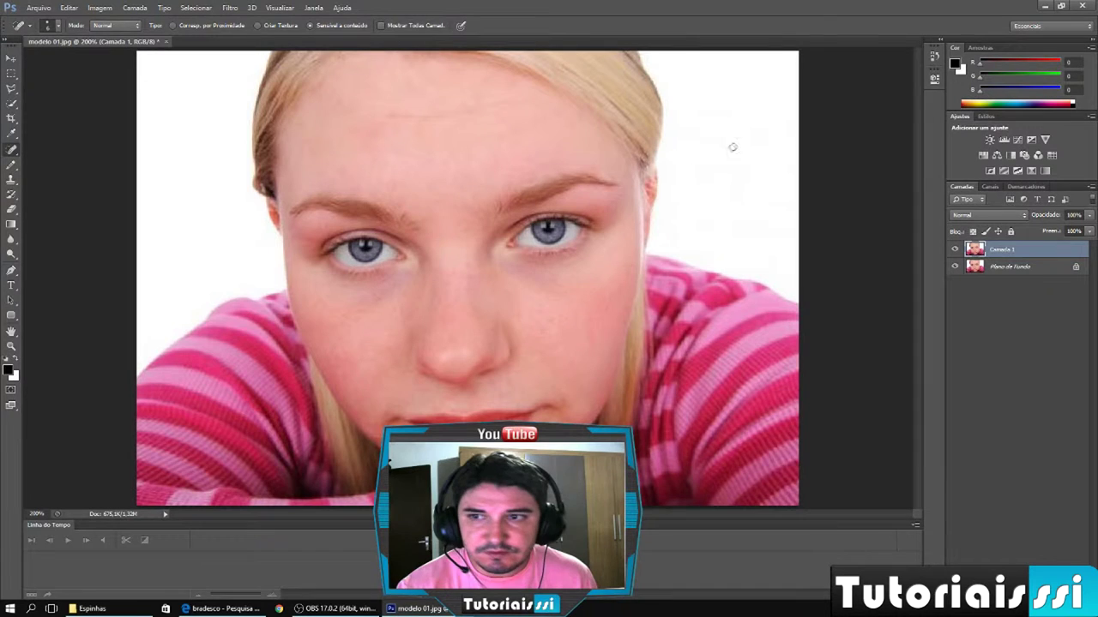
Step: Toggle Camada 1 off and on to compare before and after, leaving it visible, and spot-heal a mark beside the face
left_click(955, 249)
left_click(956, 249)
left_click(956, 250)
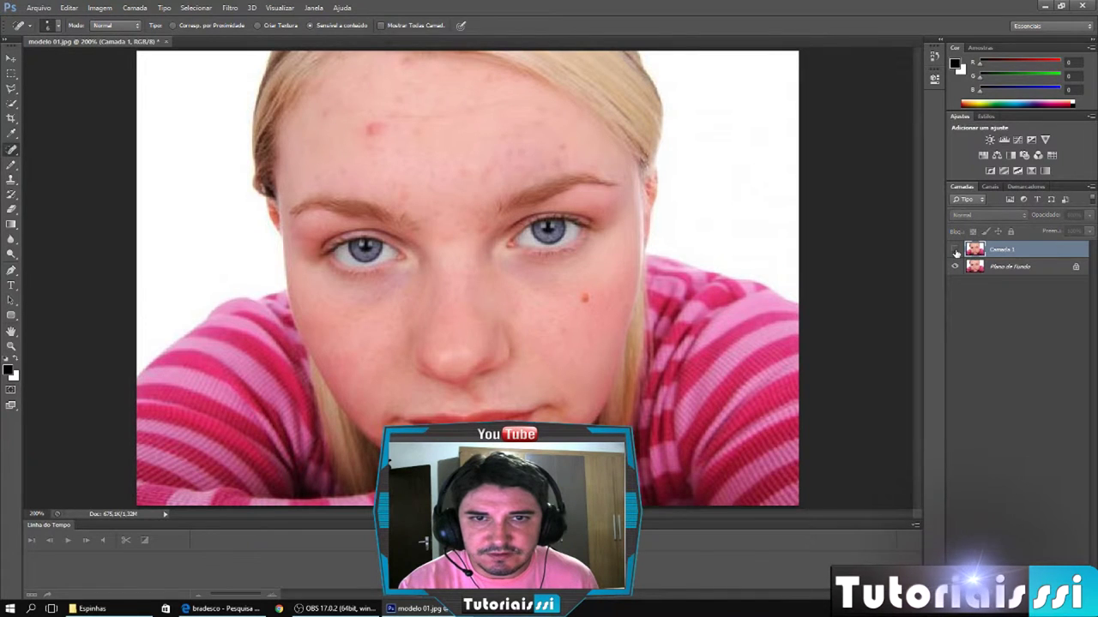
left_click(956, 249)
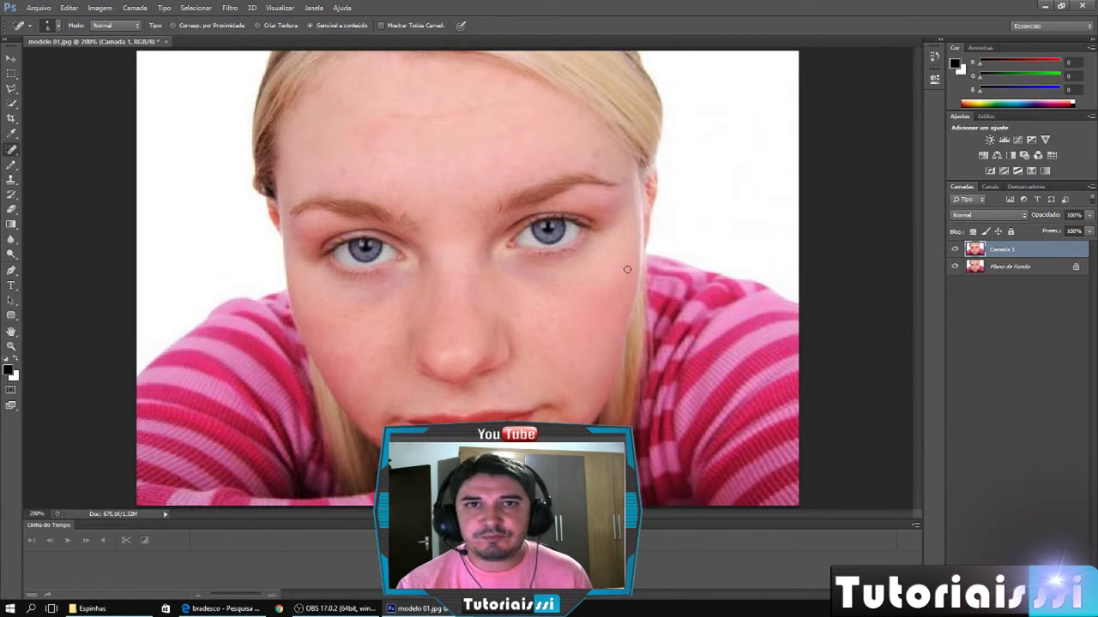
left_click(699, 159)
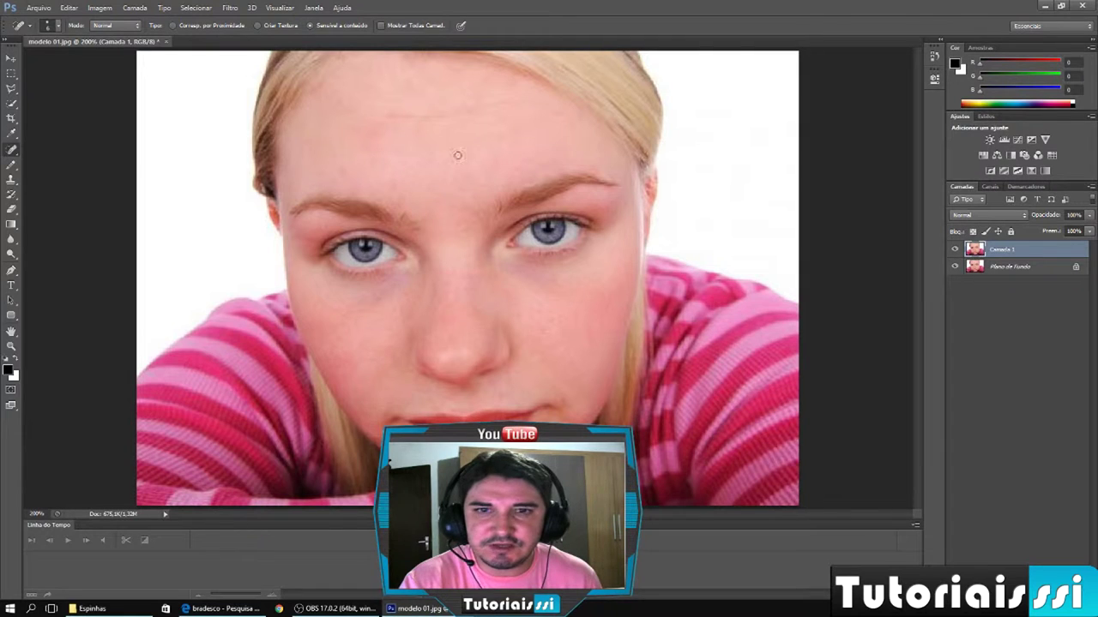
left_click(38, 8)
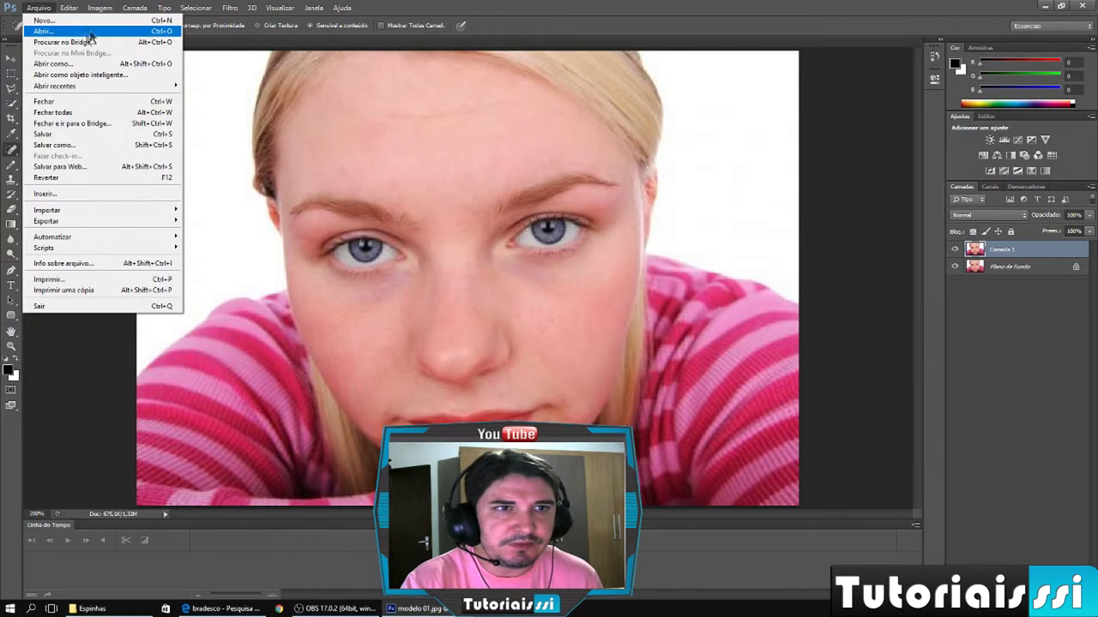
Step: Start Save As and create a new folder named Prontas inside Espinhas
left_click(58, 150)
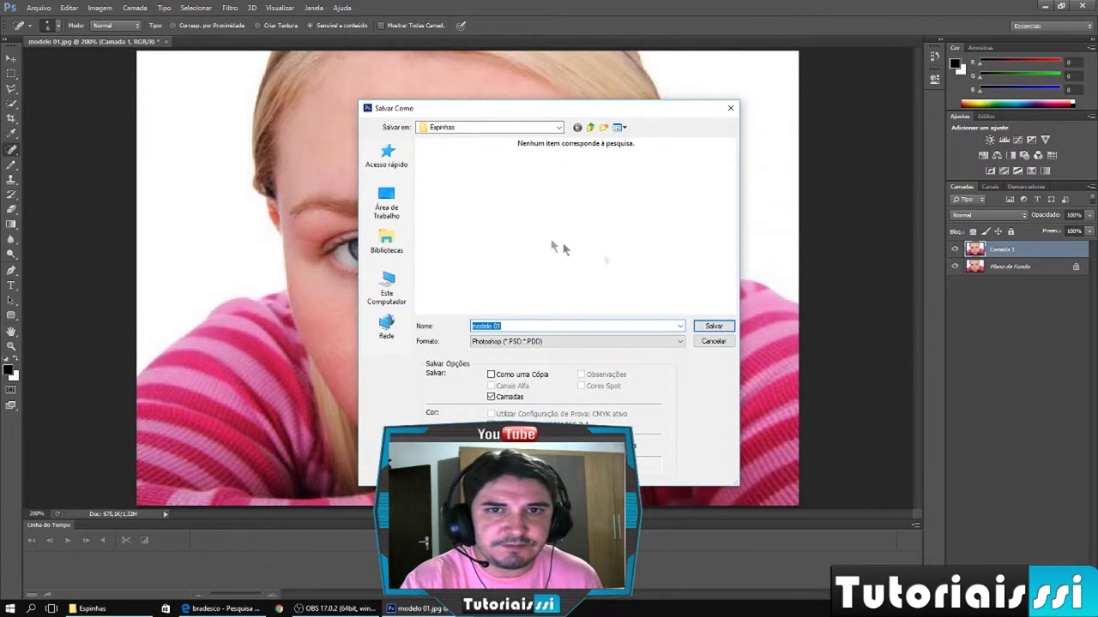
left_click(603, 127)
type("P")
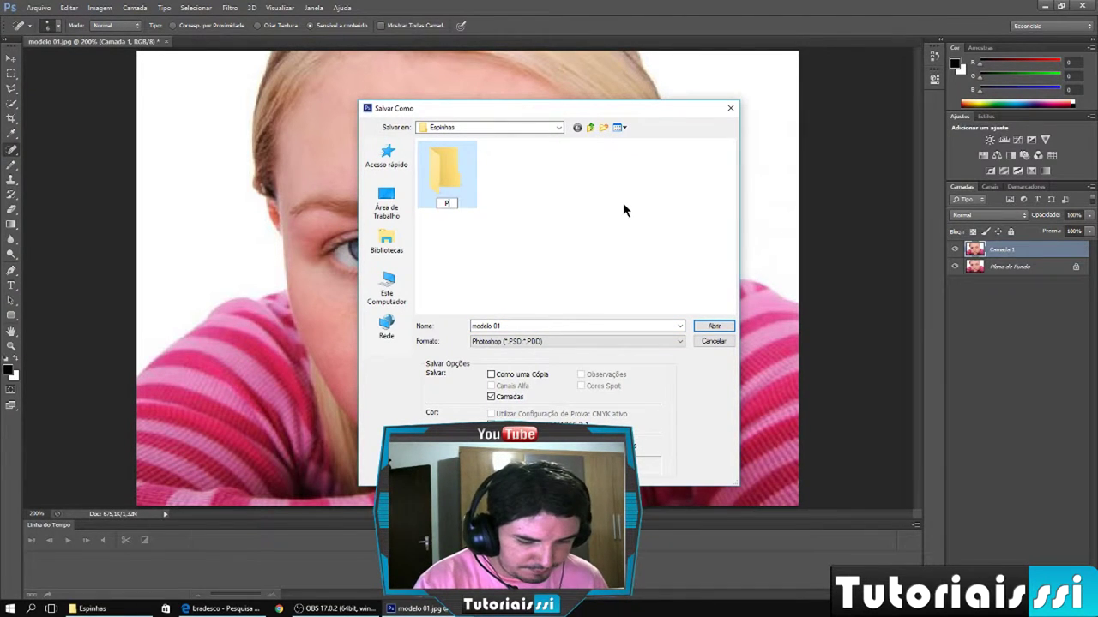
type("rontas")
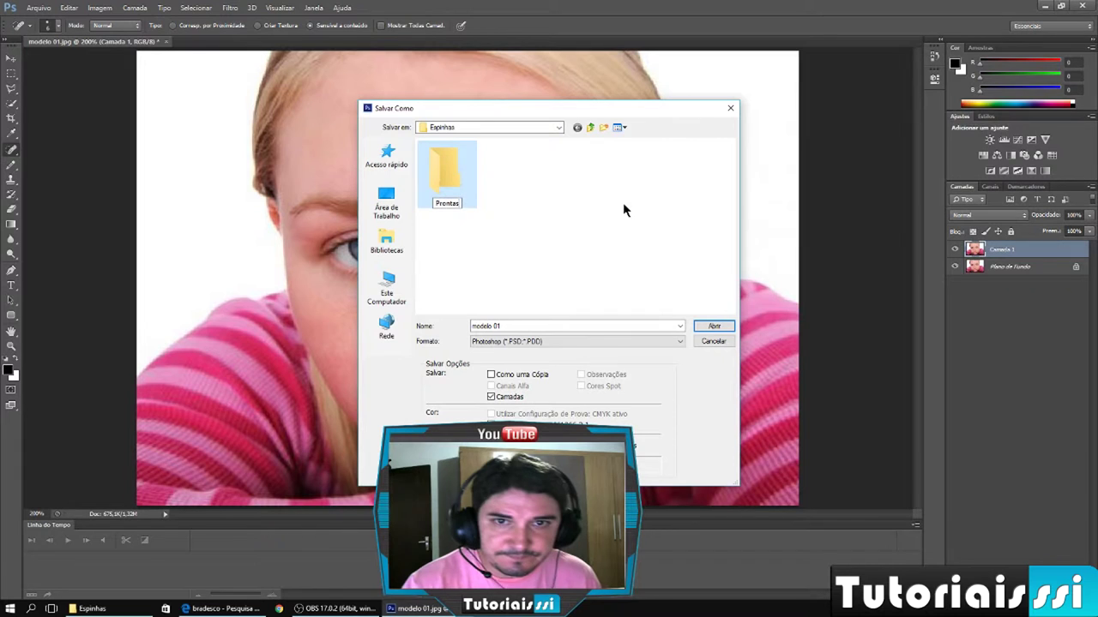
key("Return")
key("Return")
Step: Save the image there as a JPEG with quality 12 (Máxima)
left_click(600, 341)
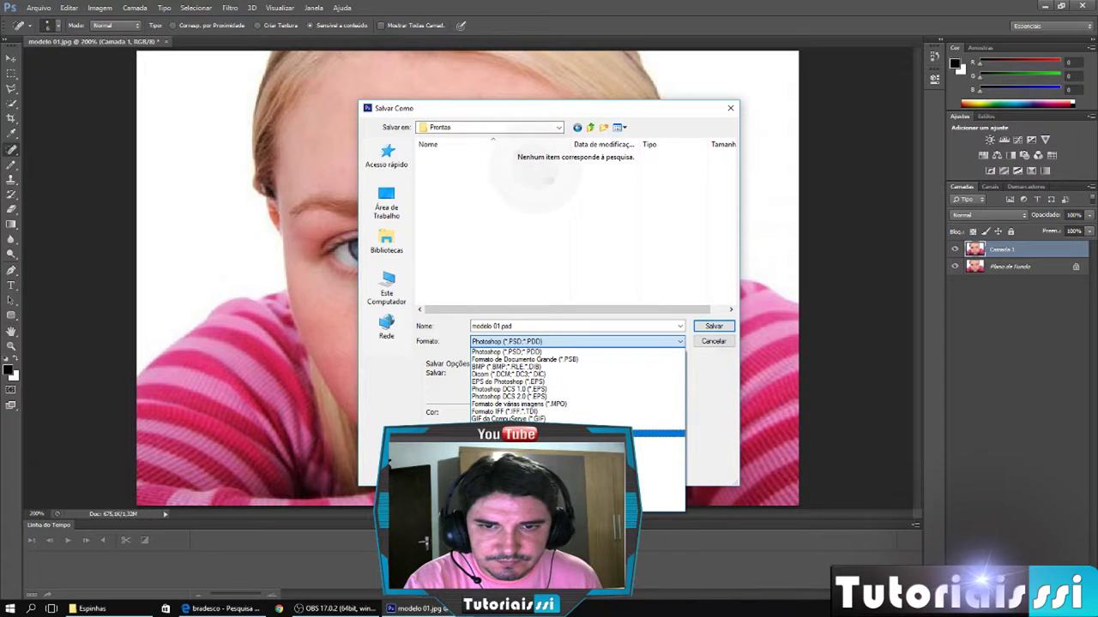
left_click(558, 434)
left_click(709, 326)
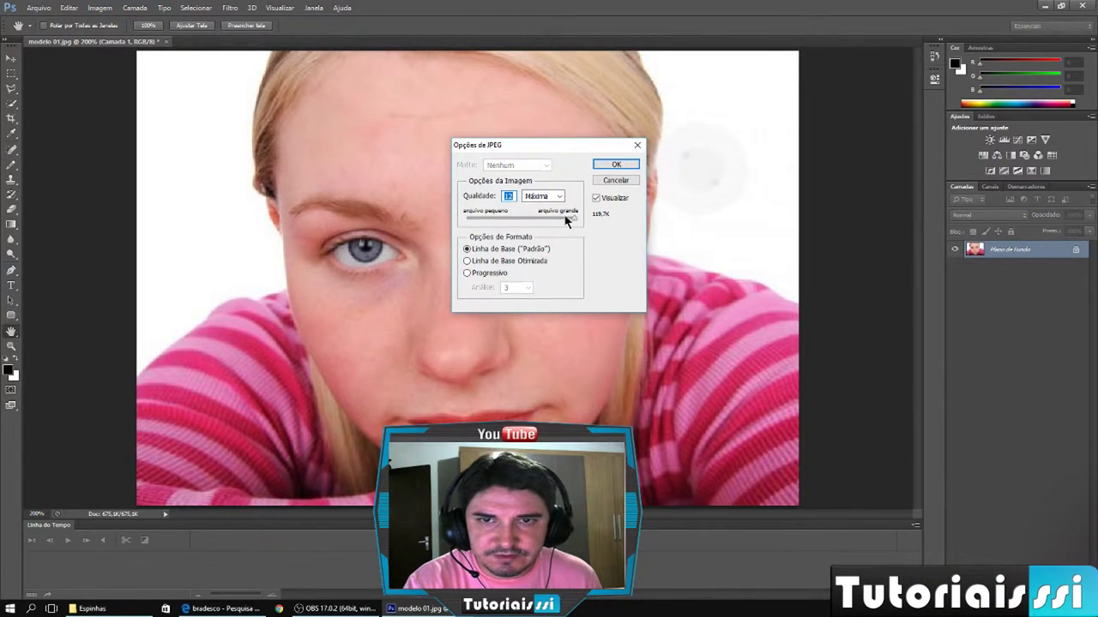
mouse_move(573, 221)
left_mouse_down()
mouse_move(500, 226)
mouse_move(516, 224)
left_mouse_up()
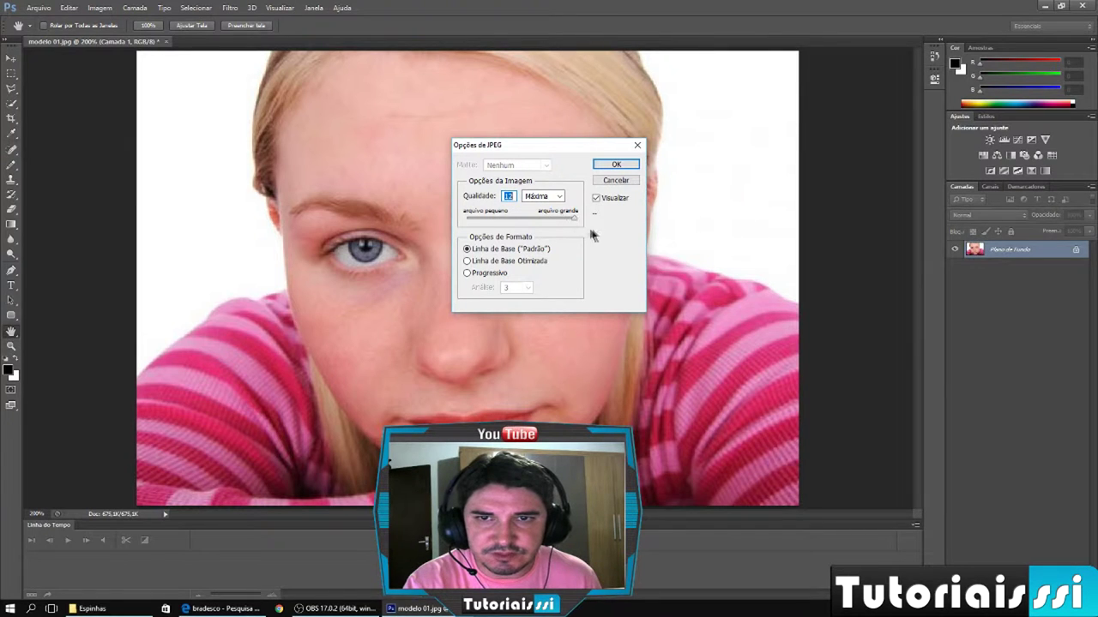
left_click(616, 165)
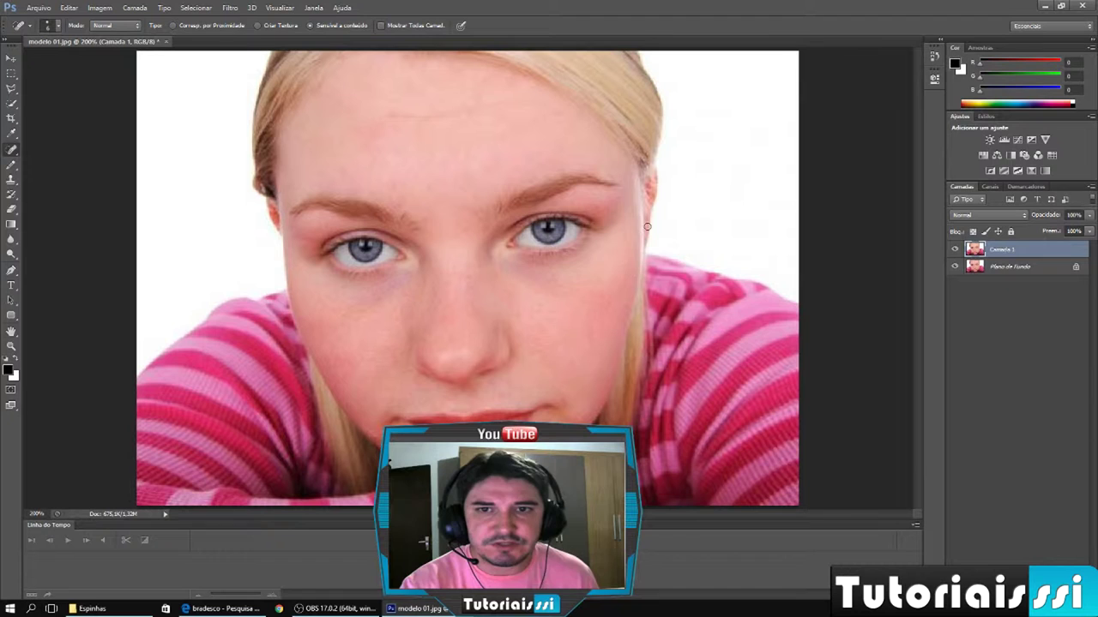
Step: Close modelo 01 discarding changes, then open modelo 05.jpg from the Espinhas folder
left_click(166, 42)
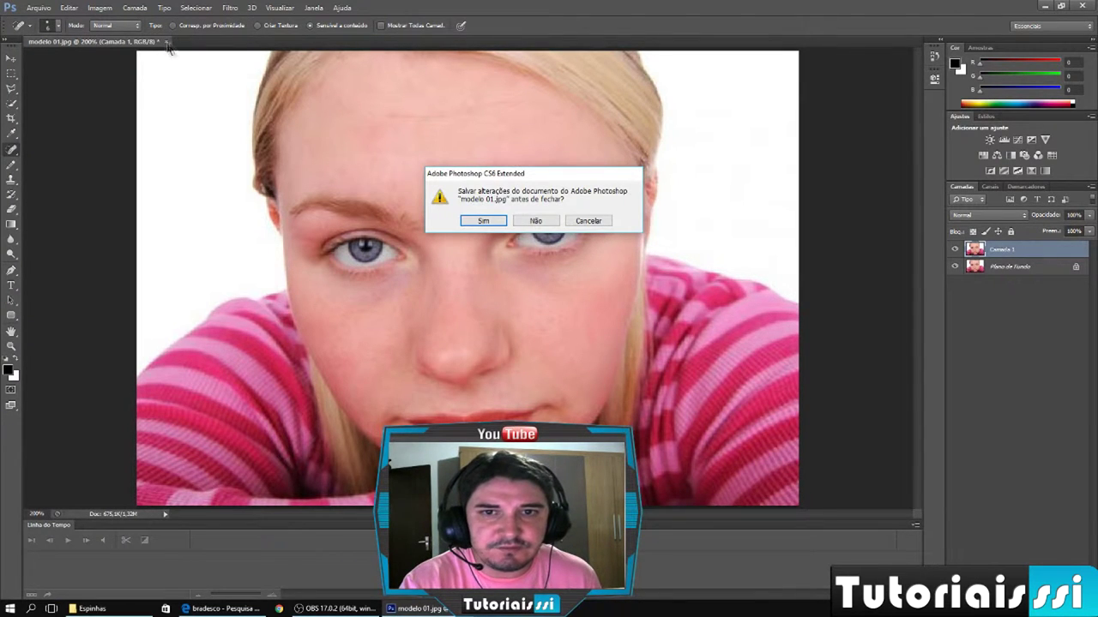
left_click(539, 224)
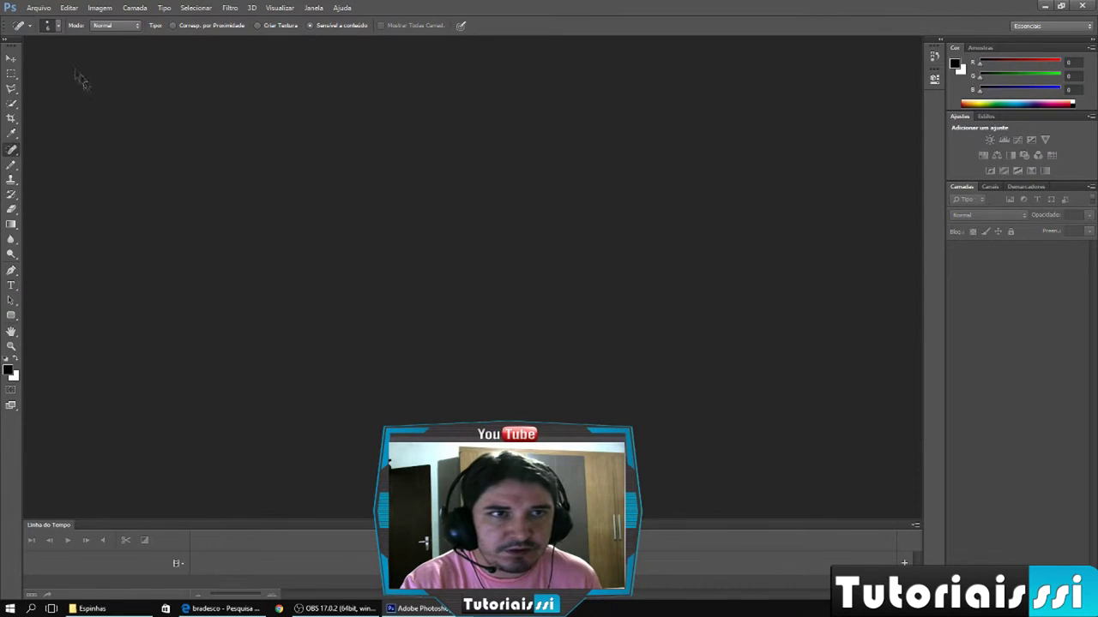
left_click(39, 7)
key("Escape")
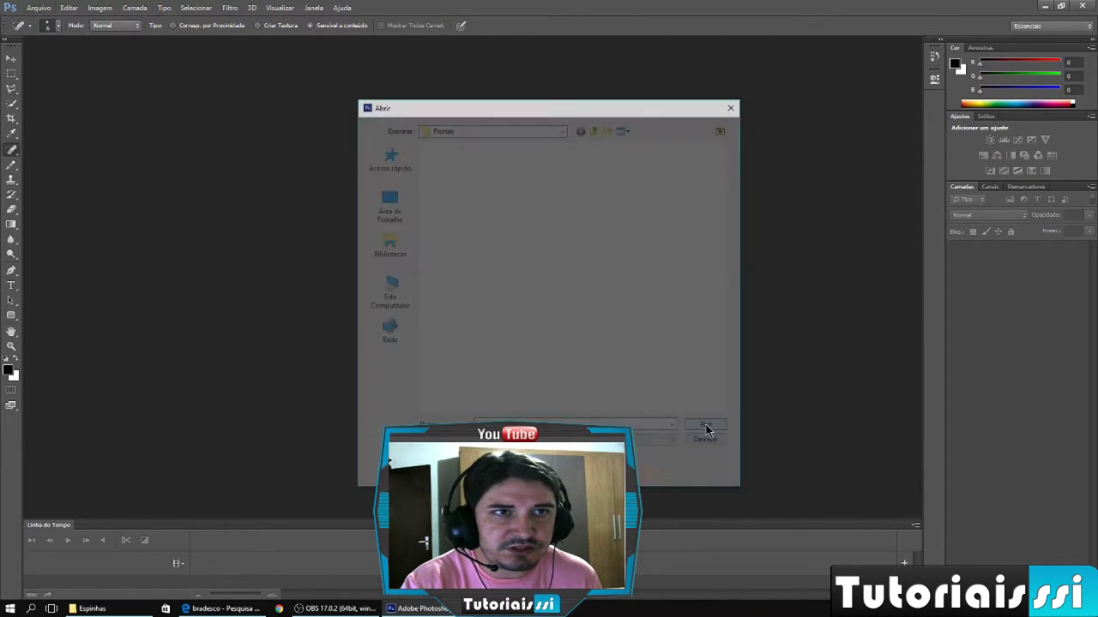
left_click(593, 133)
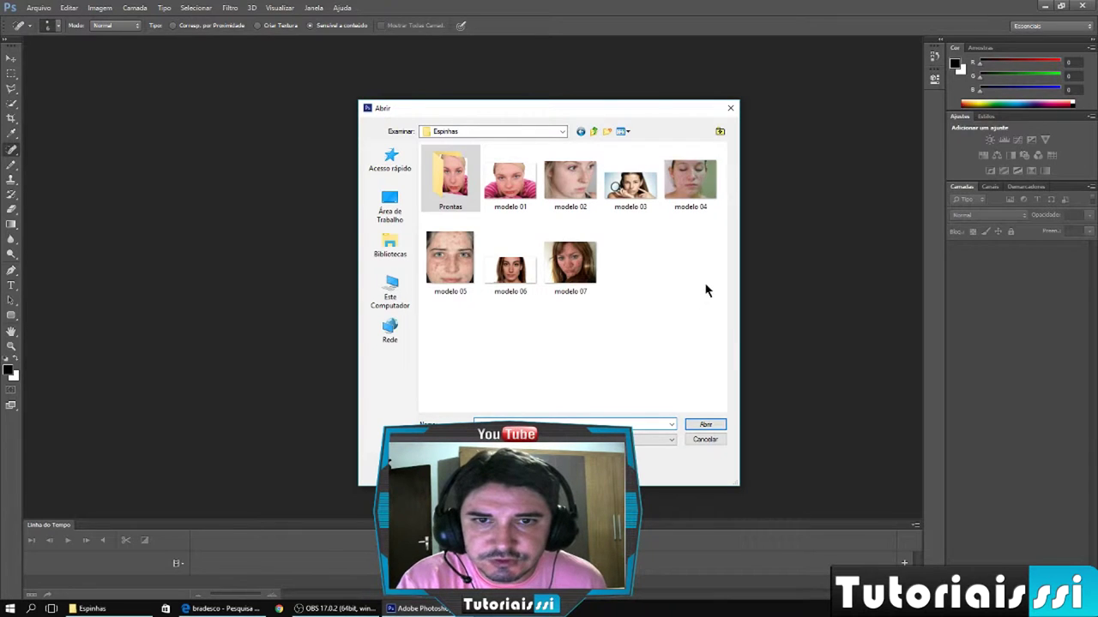
mouse_move(449, 257)
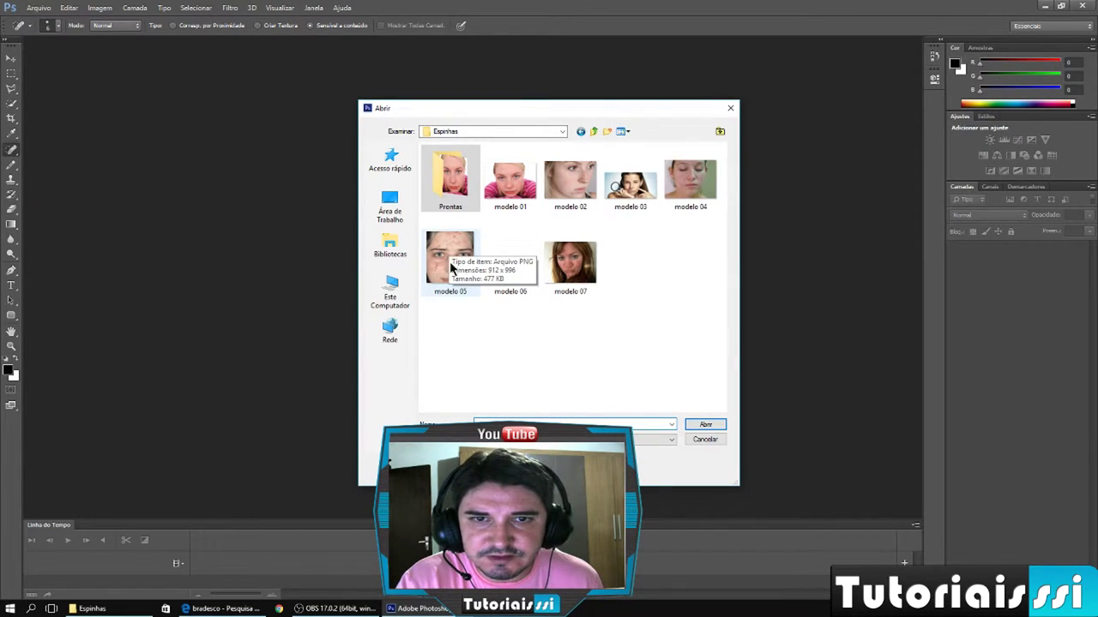
left_click(456, 250)
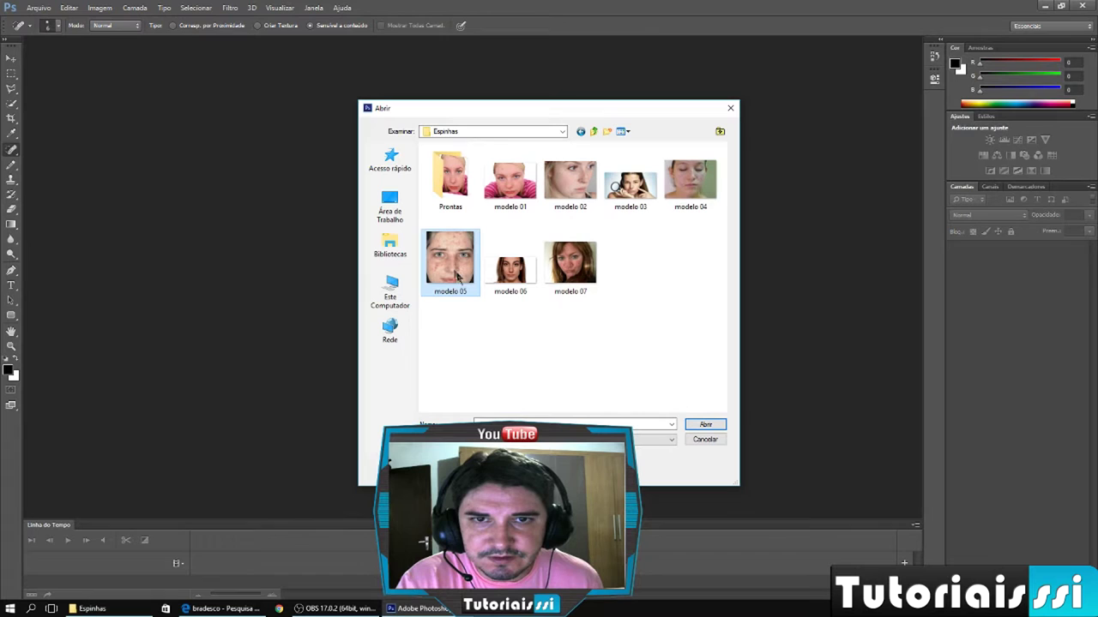
left_click(721, 430)
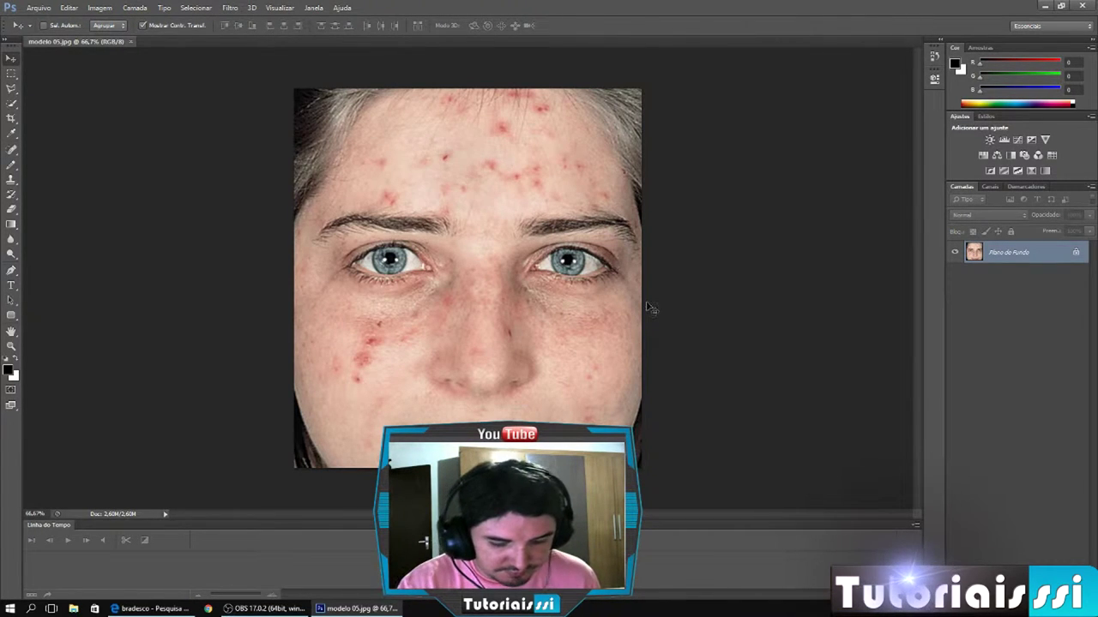
Step: Duplicate the background into Camada 1 with Ctrl+J and zoom to 200% on the lower face
key("ctrl+j")
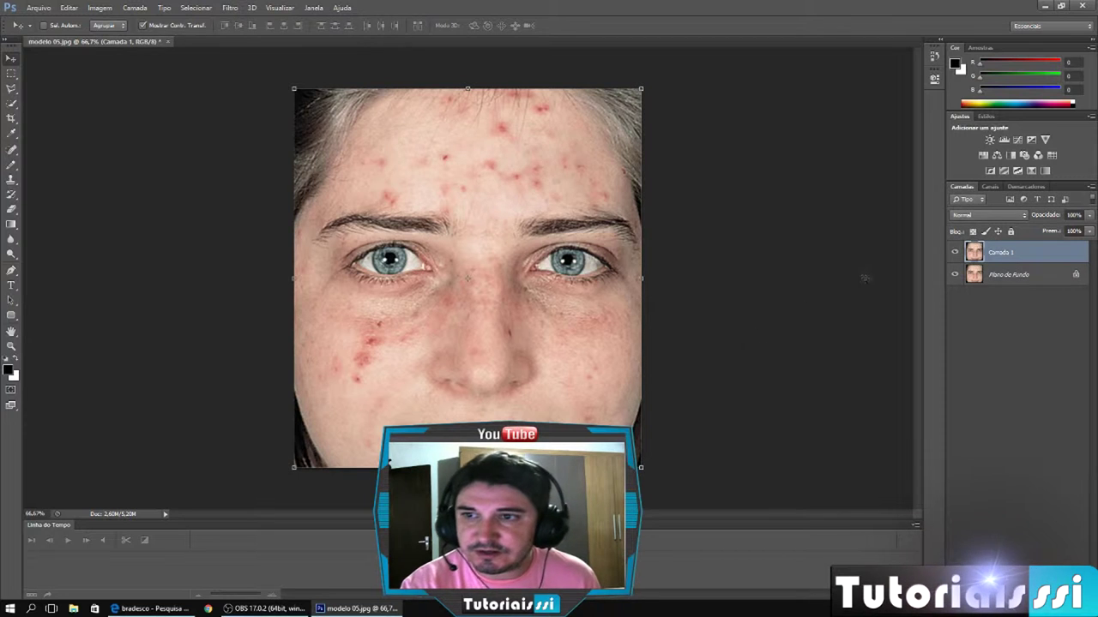
key("ctrl+plus")
key("ctrl+plus")
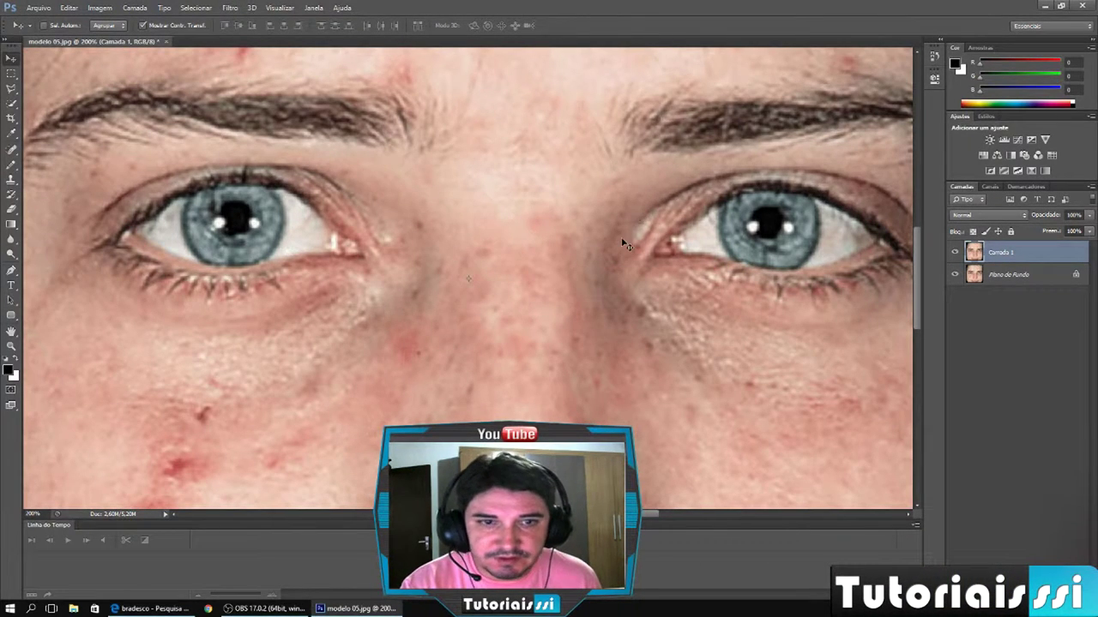
scroll(583, 240, "down", 2)
scroll(548, 235, "down", 4)
scroll(534, 245, "down", 3)
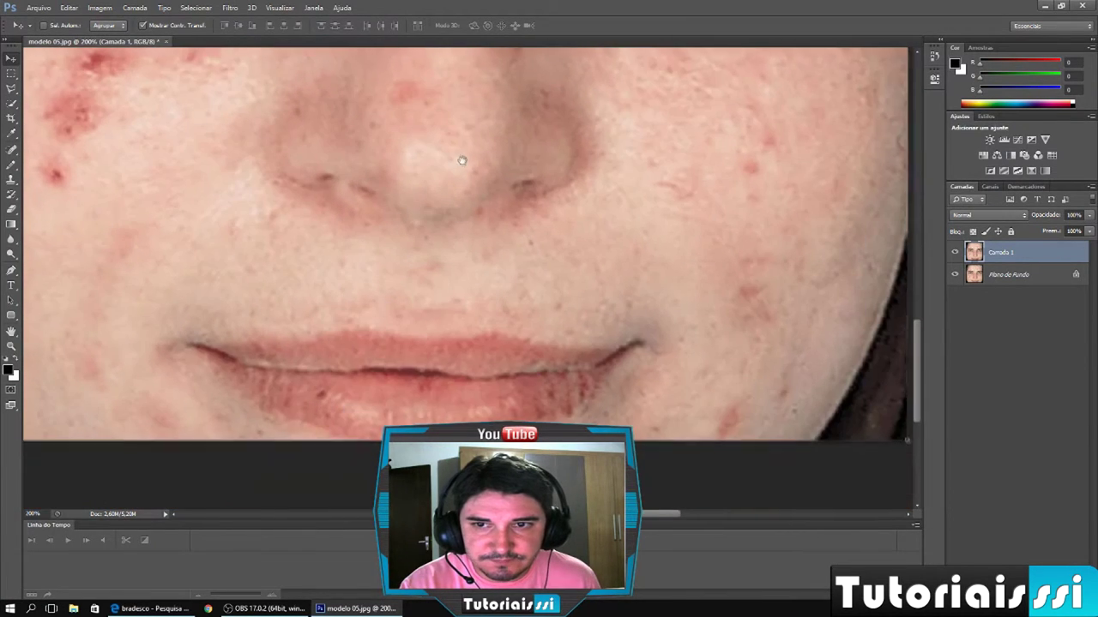
left_click_drag(459, 159, 485, 144)
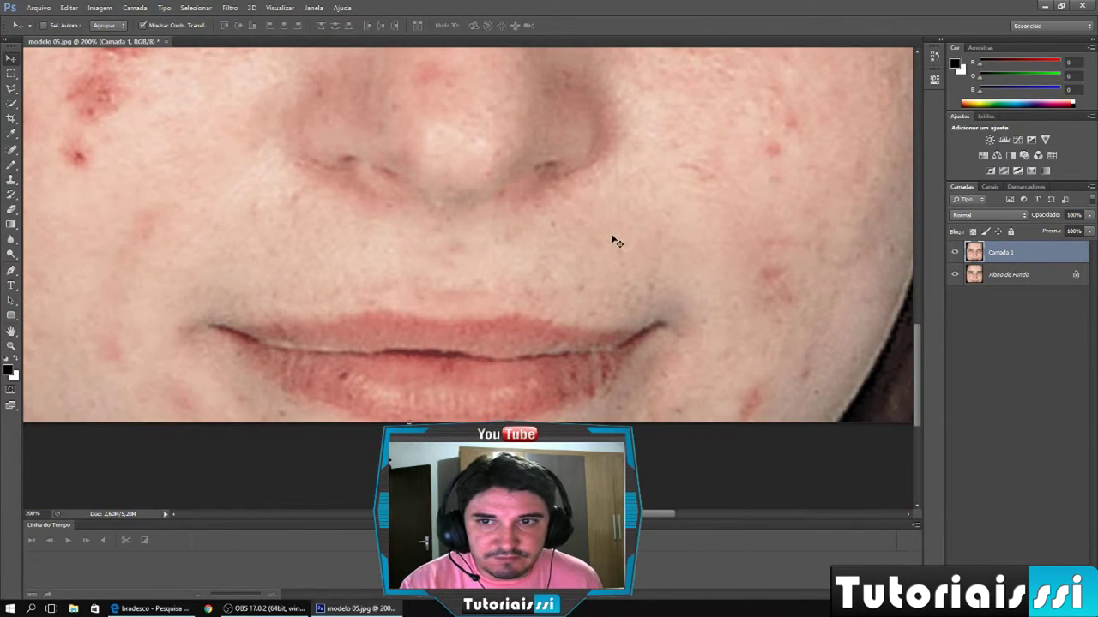
mouse_move(647, 248)
left_mouse_down()
mouse_move(575, 213)
mouse_move(530, 211)
left_mouse_up()
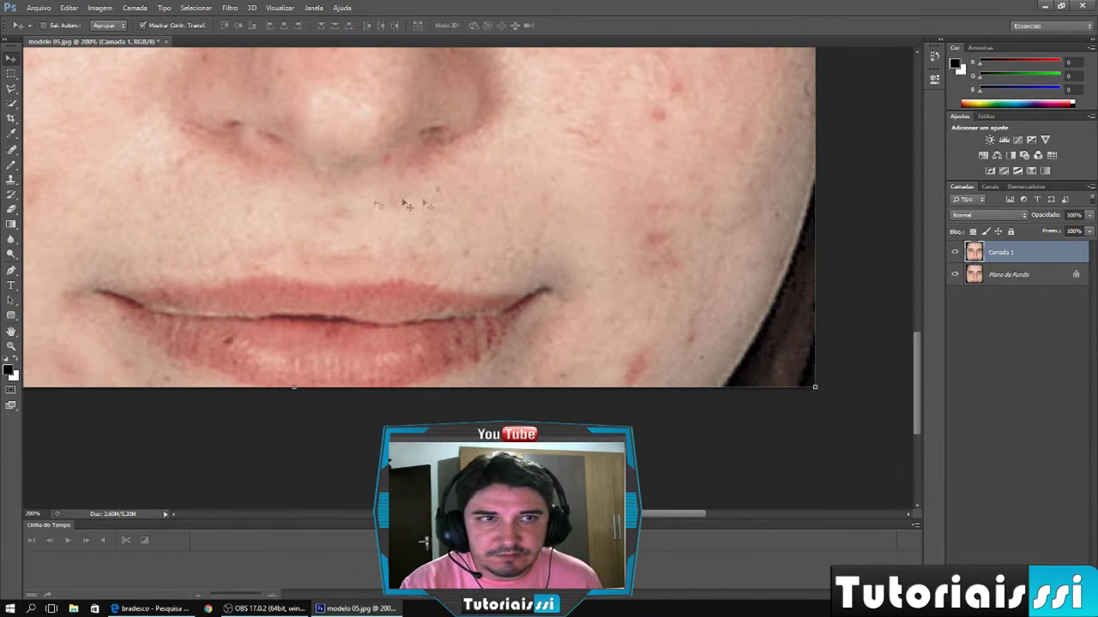
left_click(13, 151)
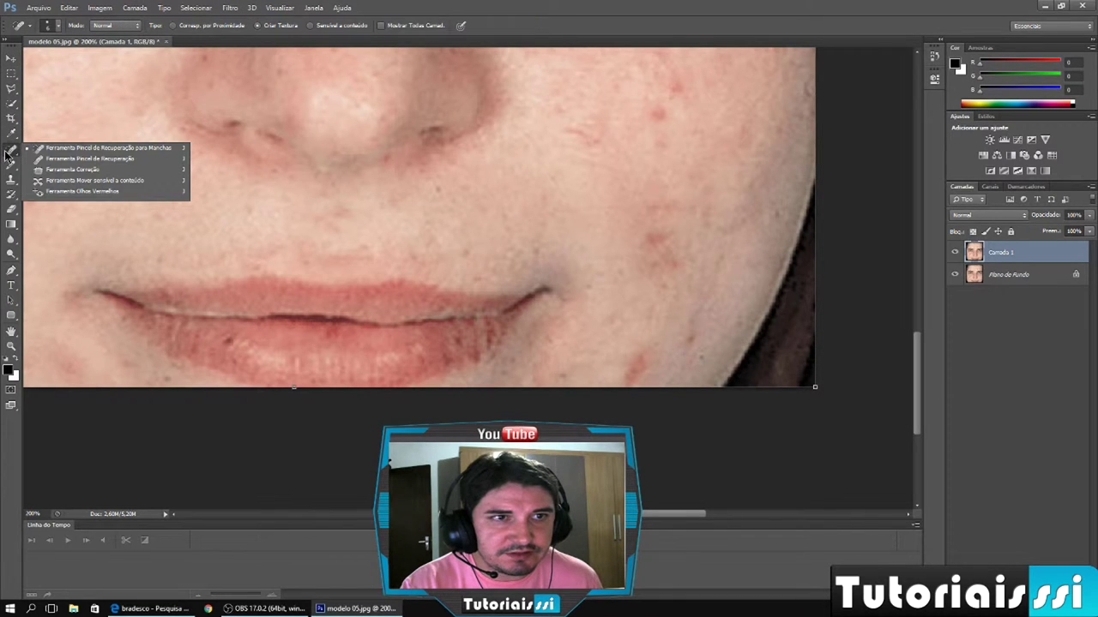
Step: Patch the first cheek blemish with clean skin using the Patch Tool, then deselect
left_click(80, 171)
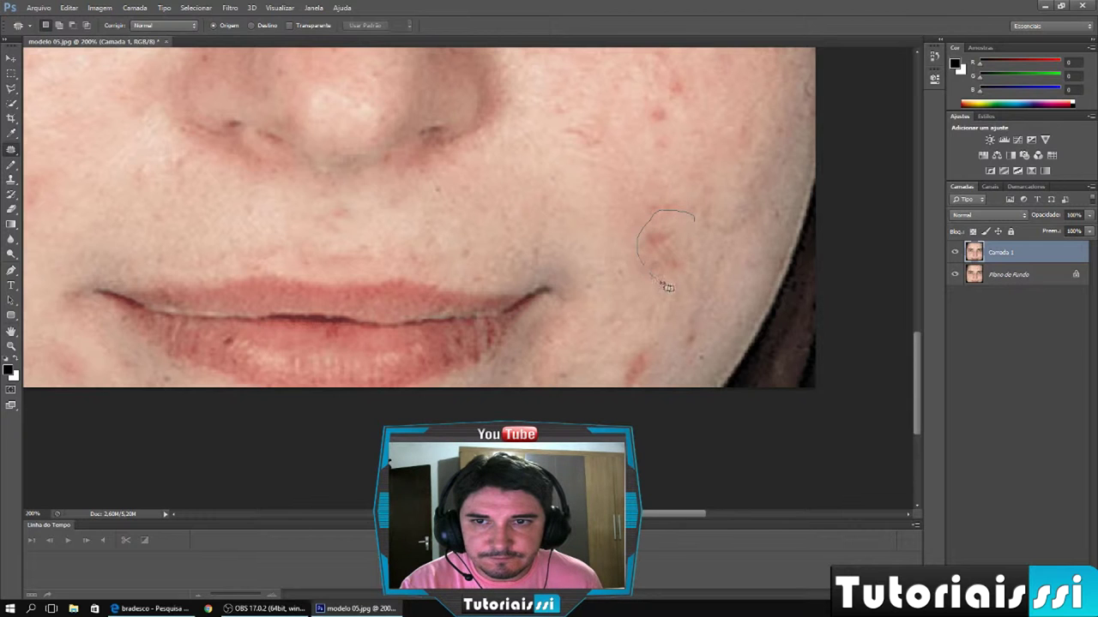
left_click_drag(696, 220, 604, 190)
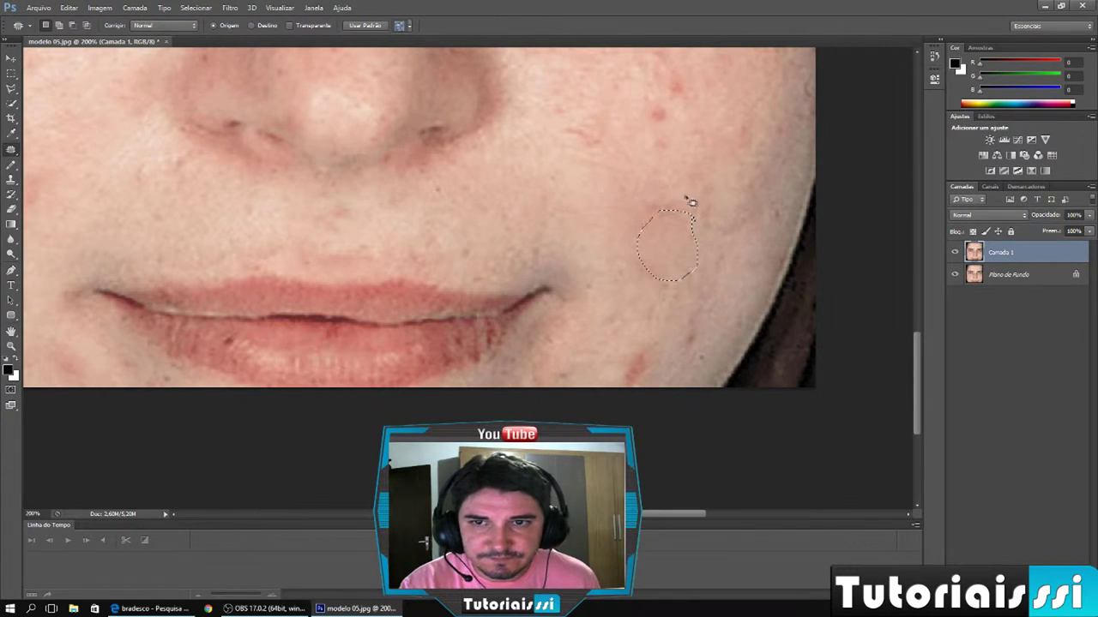
key("ctrl+d")
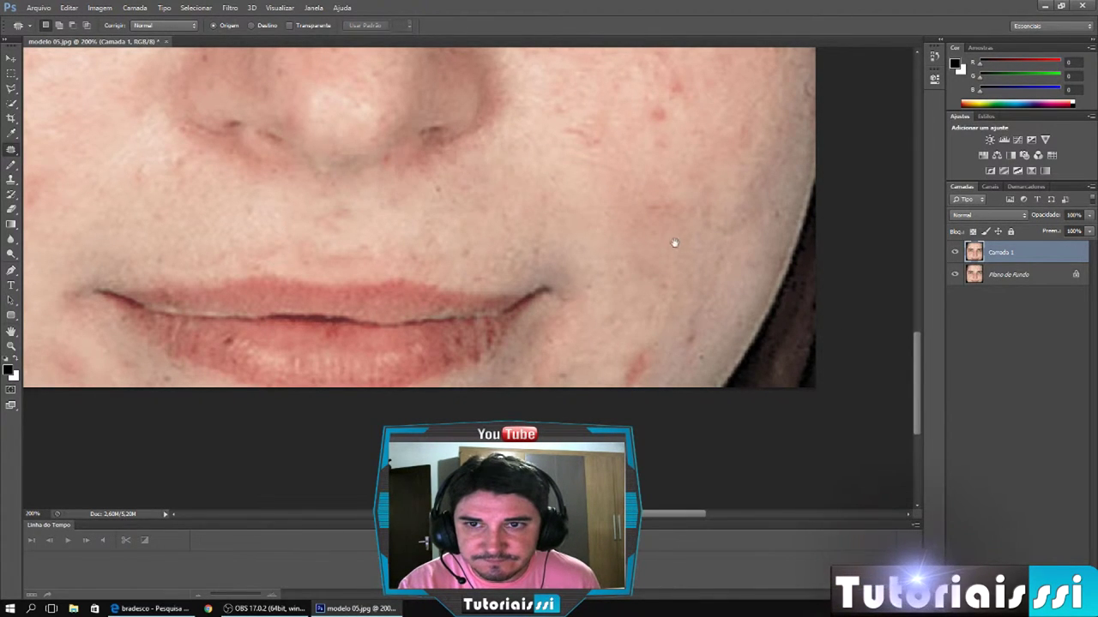
Step: Outline the red spots beside the nose and patch them with nearby clean skin
left_click_drag(666, 201, 654, 327)
left_click_drag(691, 197, 600, 267)
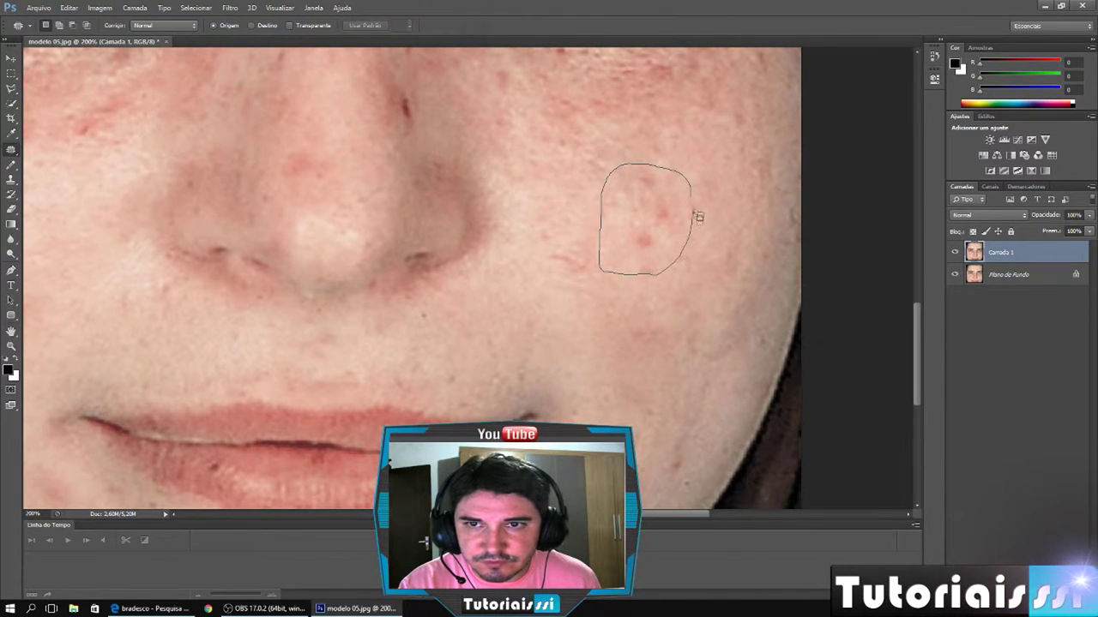
mouse_move(605, 273)
left_mouse_down()
mouse_move(689, 195)
mouse_move(731, 248)
left_mouse_up()
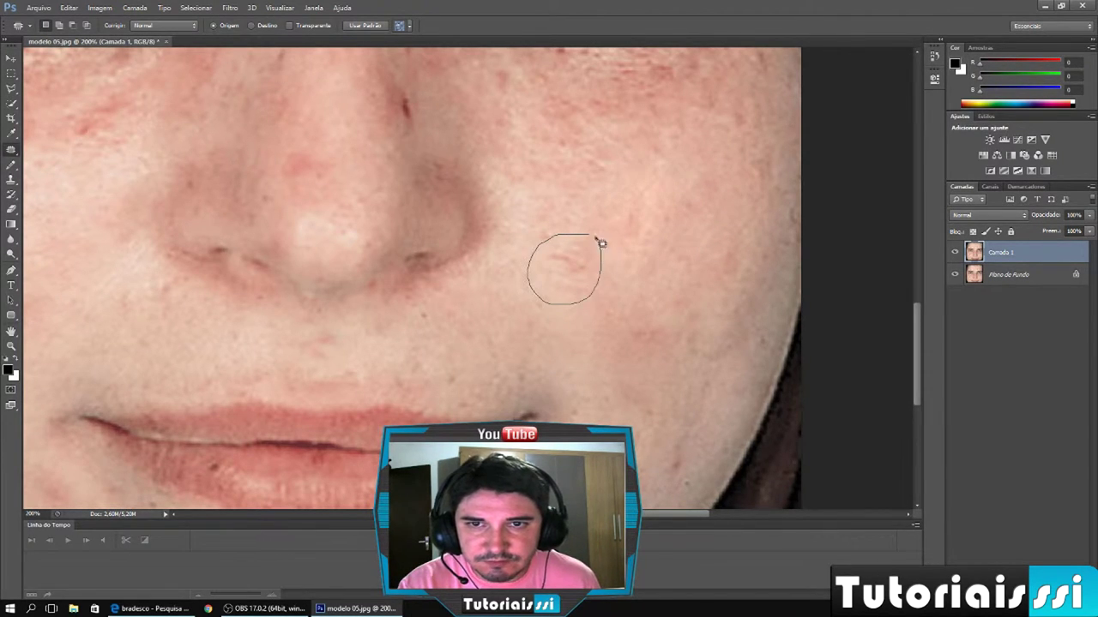
left_click_drag(573, 263, 664, 258)
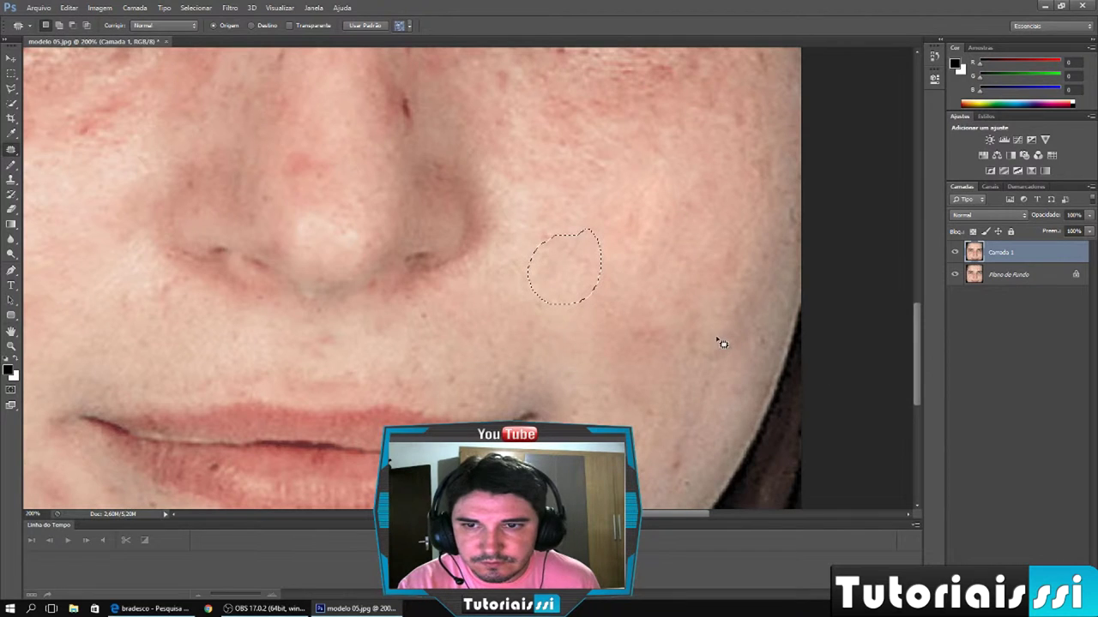
left_click(662, 361)
left_click_drag(661, 361, 675, 254)
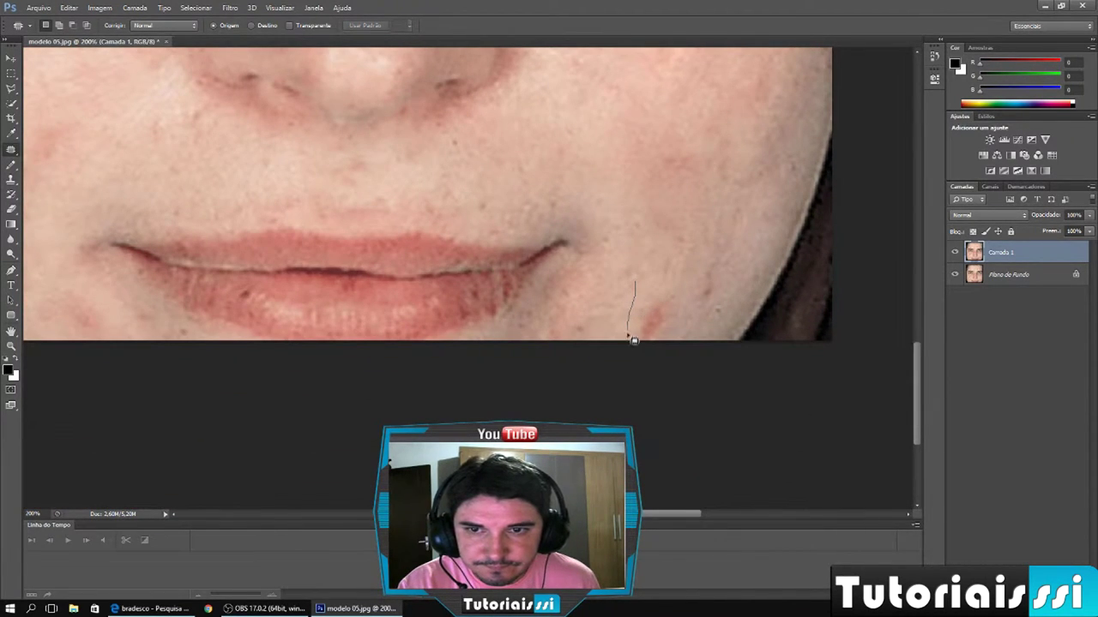
Step: Patch the blemishes below the lips and on the lower and left cheek with nearby clean skin
left_click_drag(648, 285, 658, 225)
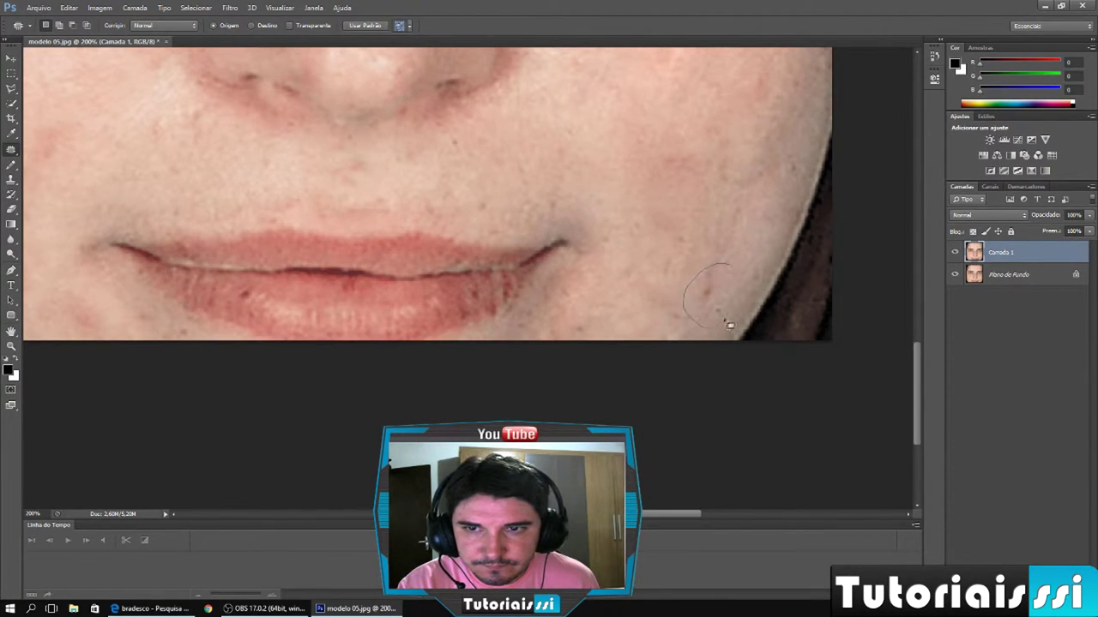
left_click_drag(739, 272, 734, 267)
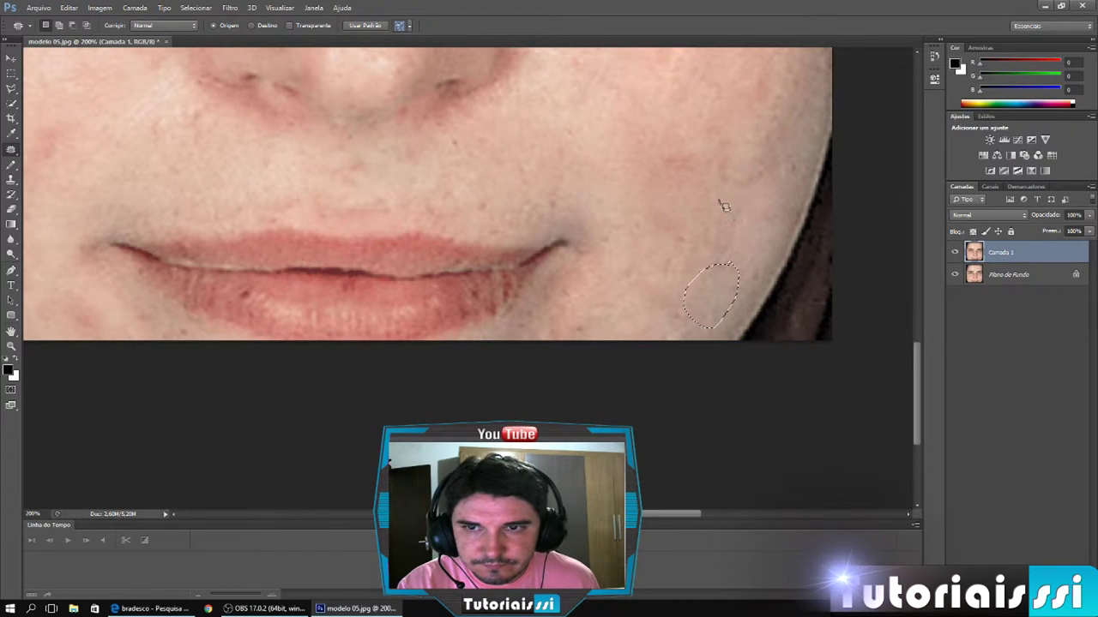
mouse_move(585, 316)
left_mouse_down()
mouse_move(580, 346)
mouse_move(583, 326)
left_mouse_up()
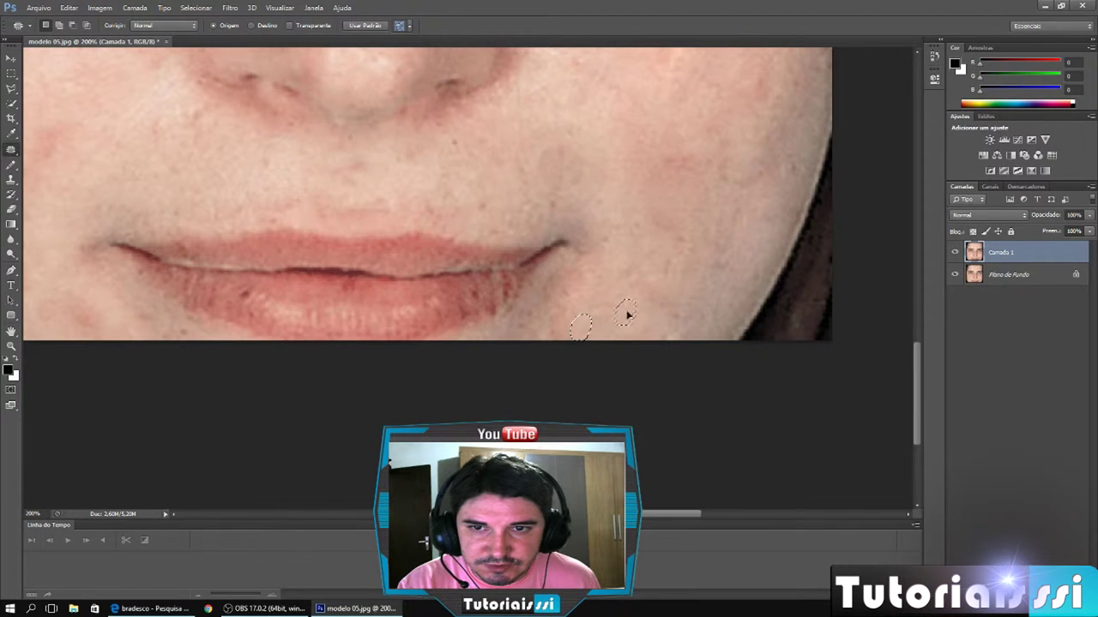
left_click_drag(678, 514, 613, 514)
mouse_move(700, 334)
left_mouse_down()
mouse_move(397, 282)
mouse_move(389, 253)
left_mouse_up()
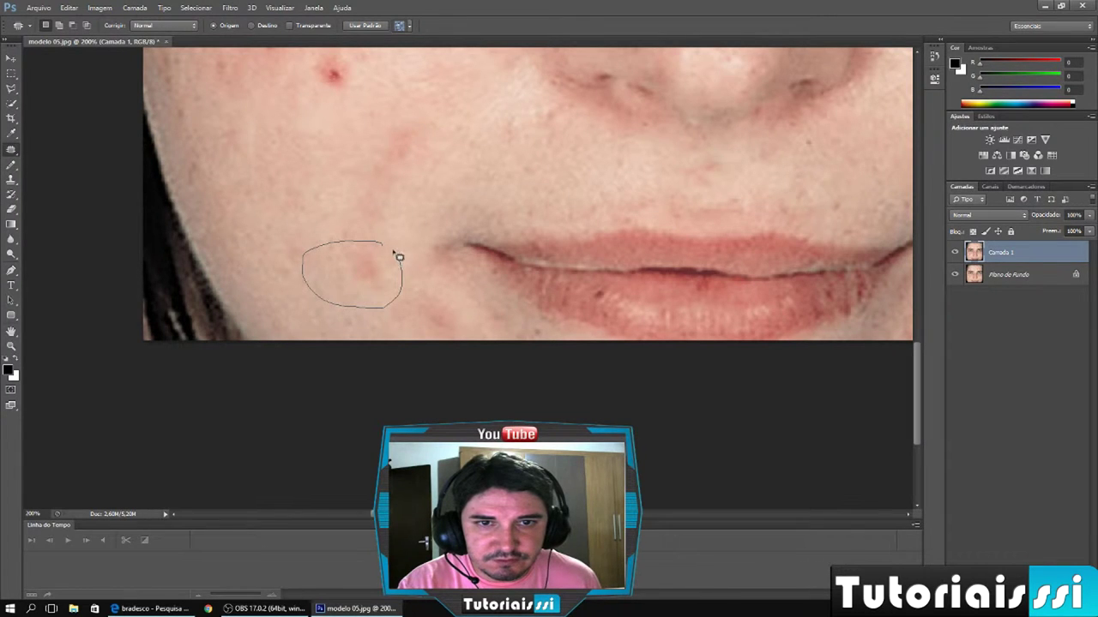
left_click_drag(381, 249, 301, 234)
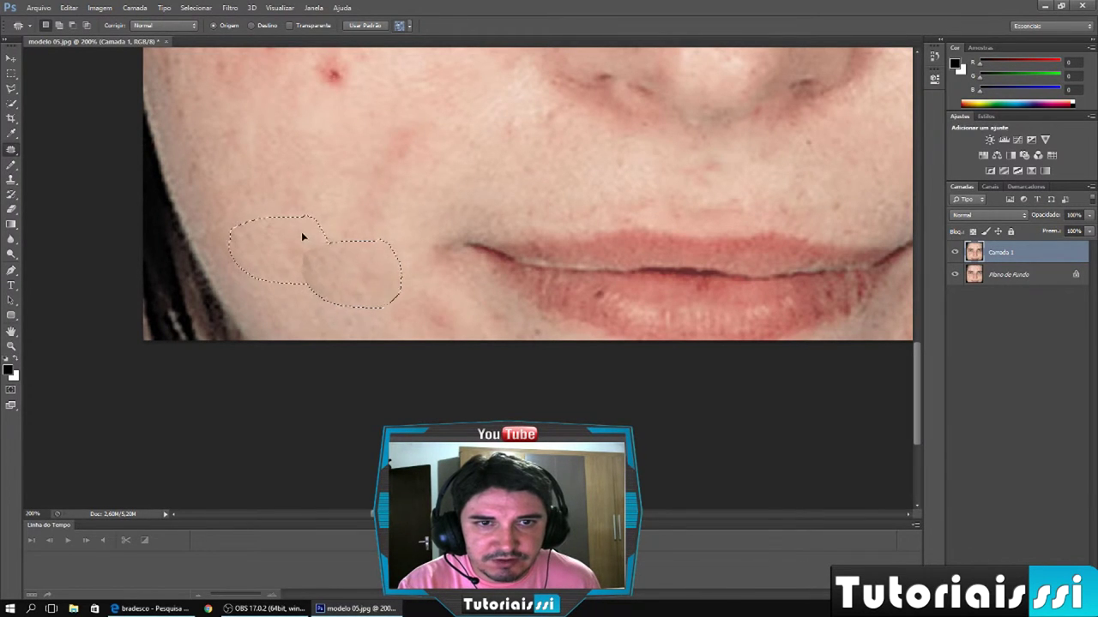
left_click(445, 296)
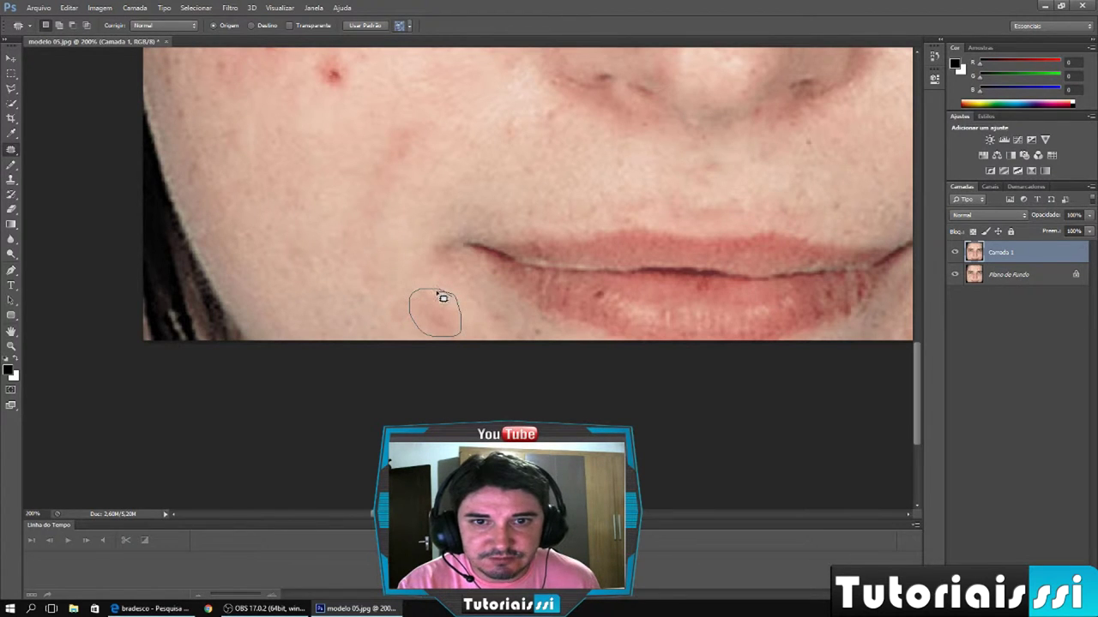
left_click_drag(445, 312, 334, 258)
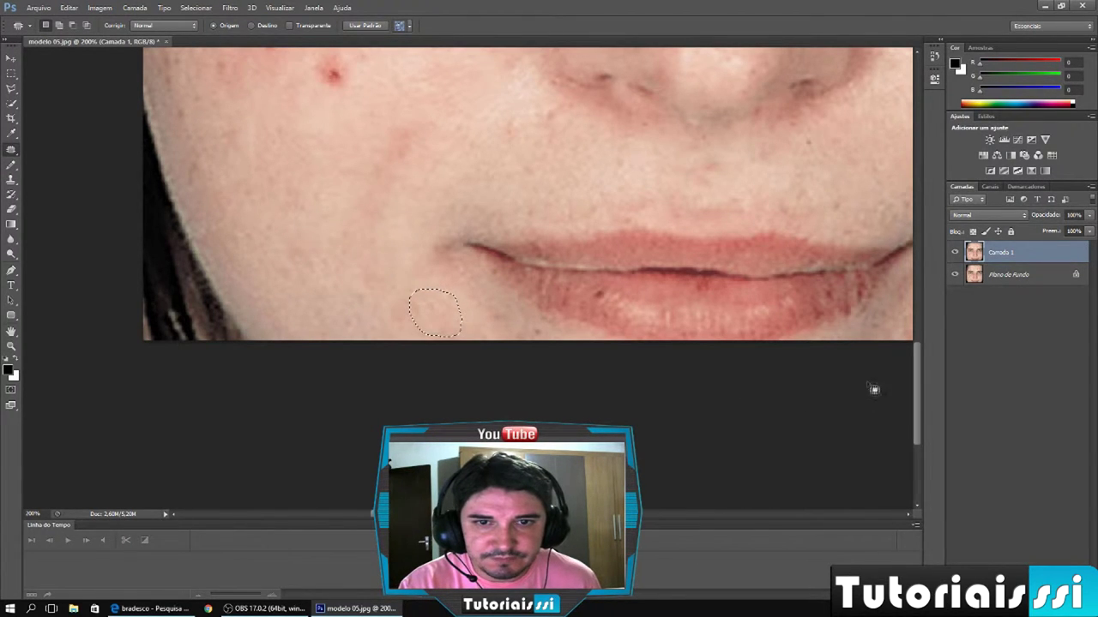
left_click_drag(917, 362, 918, 305)
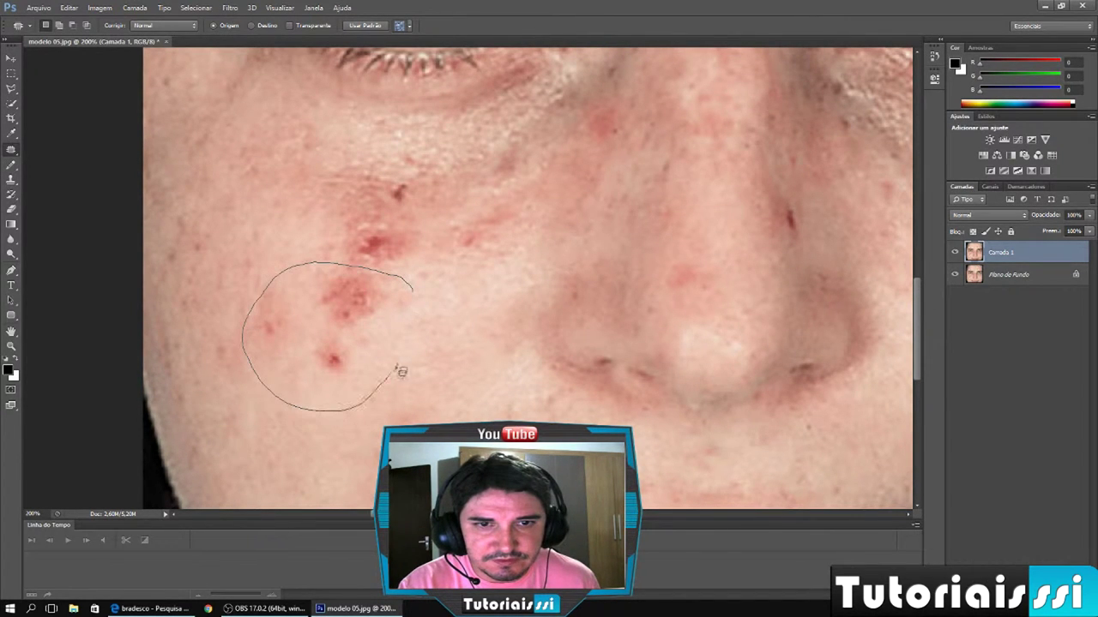
Step: Patch the cheek blemish cluster, the red spot below the eye and the blemish beside the nose
left_click_drag(416, 292, 414, 301)
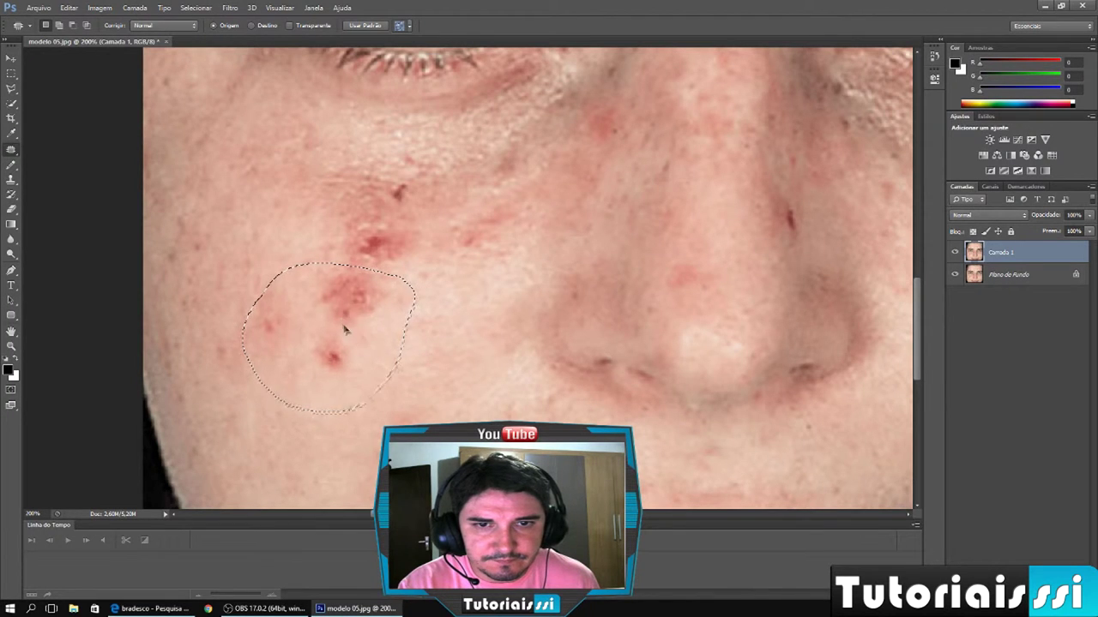
left_click_drag(347, 327, 433, 420)
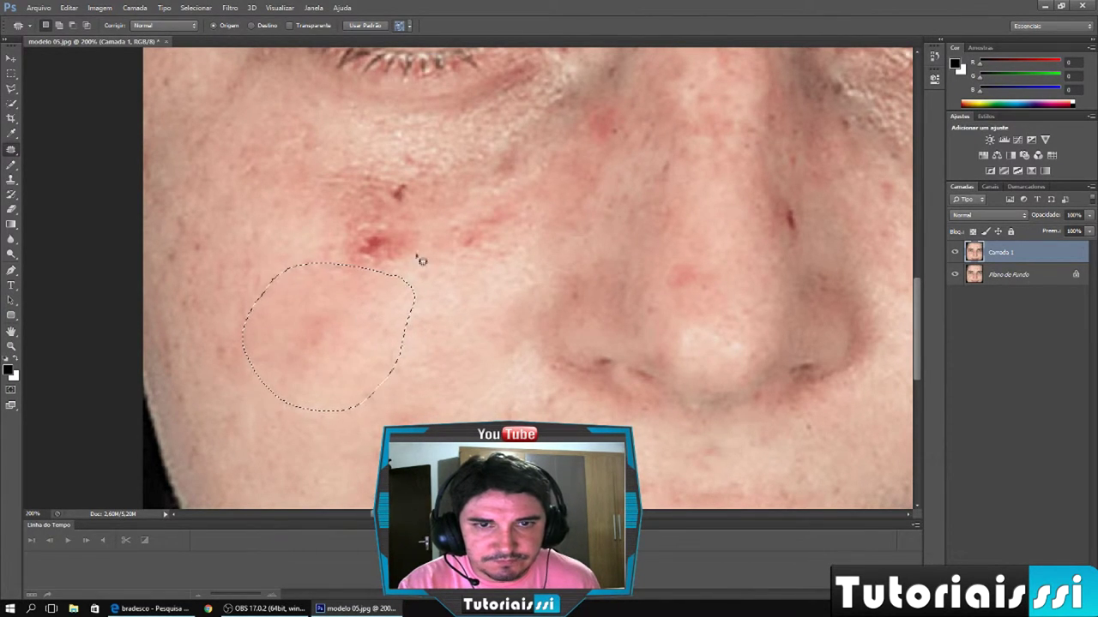
left_click_drag(429, 228, 403, 283)
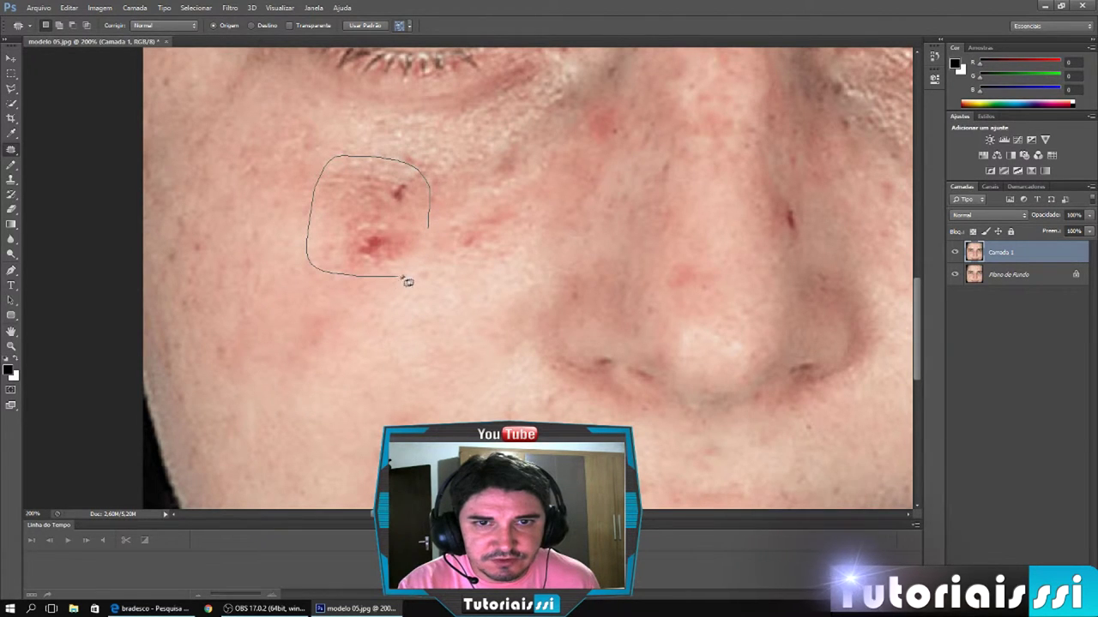
mouse_move(404, 283)
left_mouse_down()
mouse_move(426, 203)
mouse_move(396, 337)
mouse_move(426, 356)
left_mouse_up()
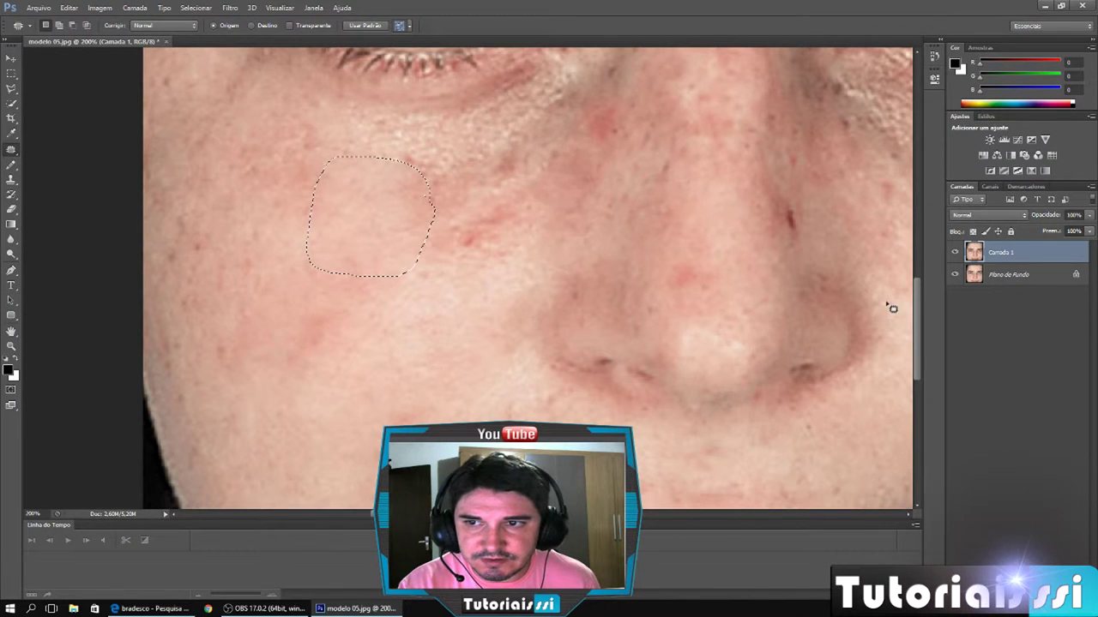
left_click_drag(917, 298, 917, 265)
left_click_drag(808, 328, 782, 334)
mouse_move(796, 381)
left_mouse_down()
mouse_move(810, 335)
mouse_move(768, 405)
left_mouse_up()
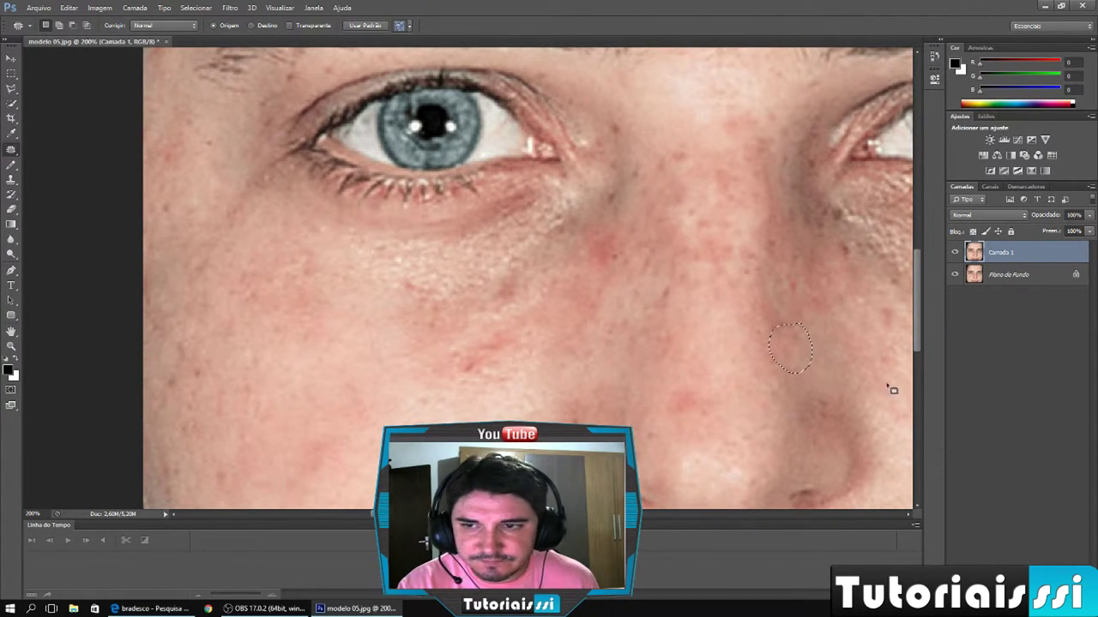
left_click_drag(918, 326, 922, 379)
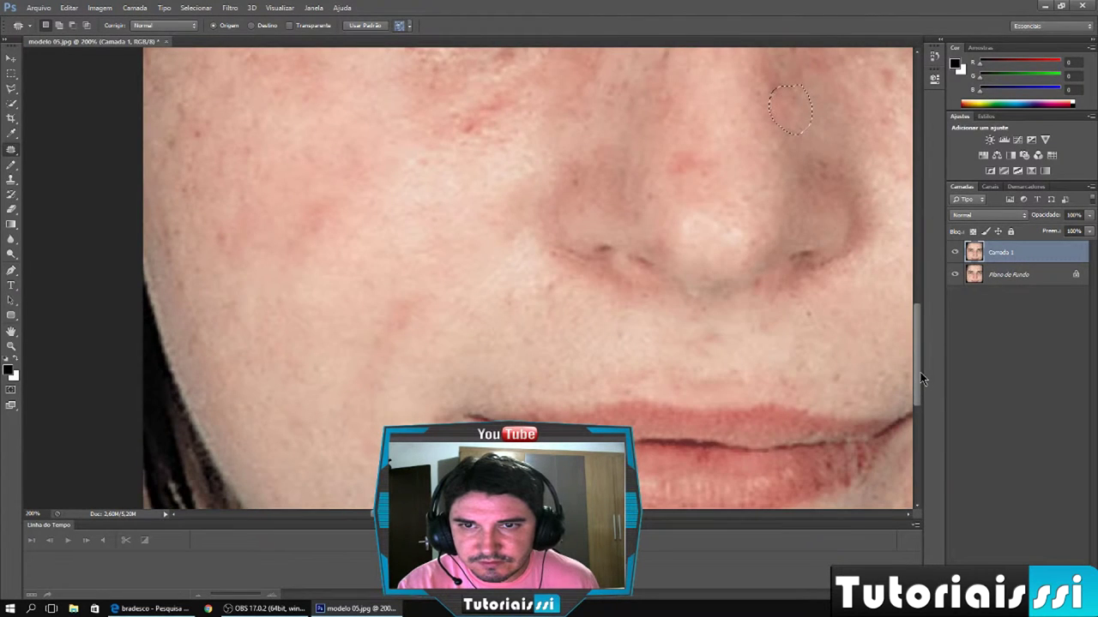
left_click_drag(919, 359, 922, 211)
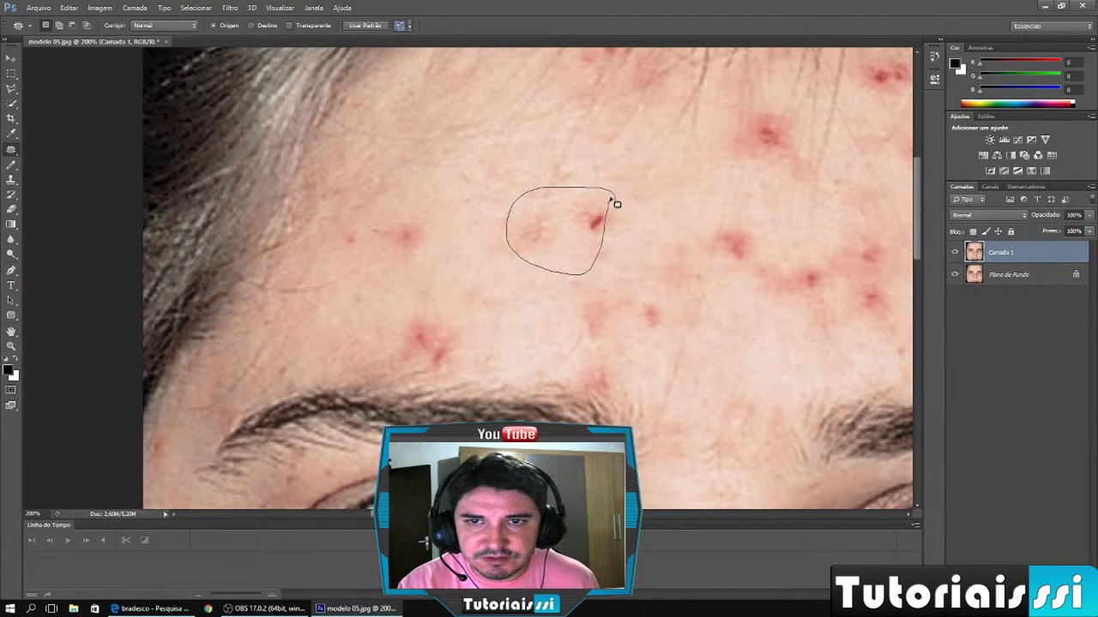
Step: Patch the red spots and spot cluster in the middle of the forehead with clean skin
mouse_move(616, 197)
left_mouse_down()
mouse_move(611, 189)
mouse_move(605, 218)
left_mouse_up()
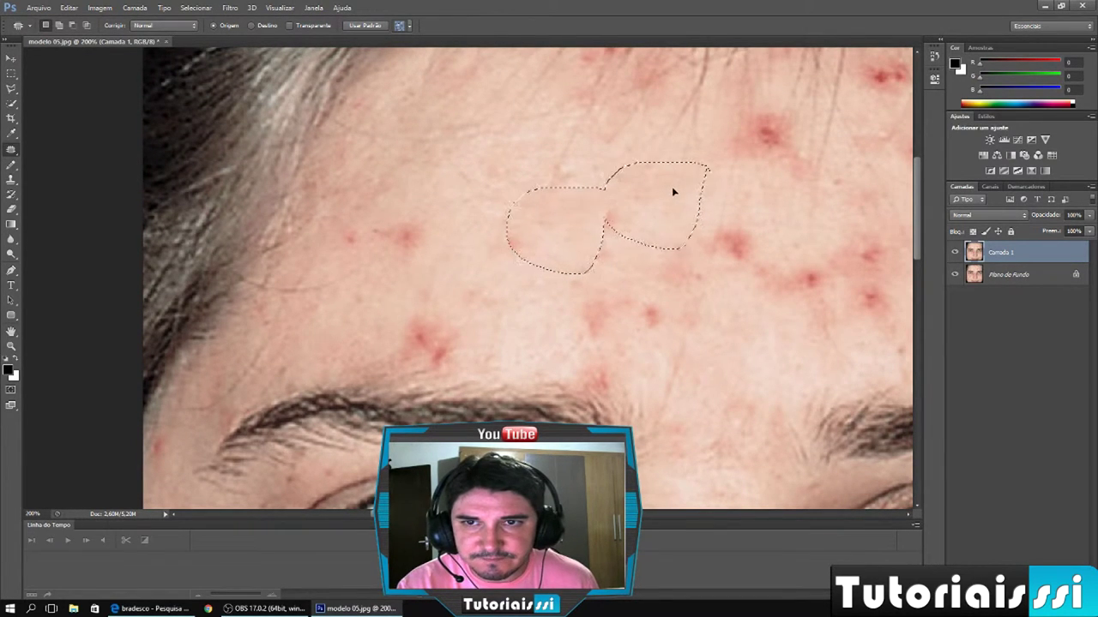
key("ctrl+z")
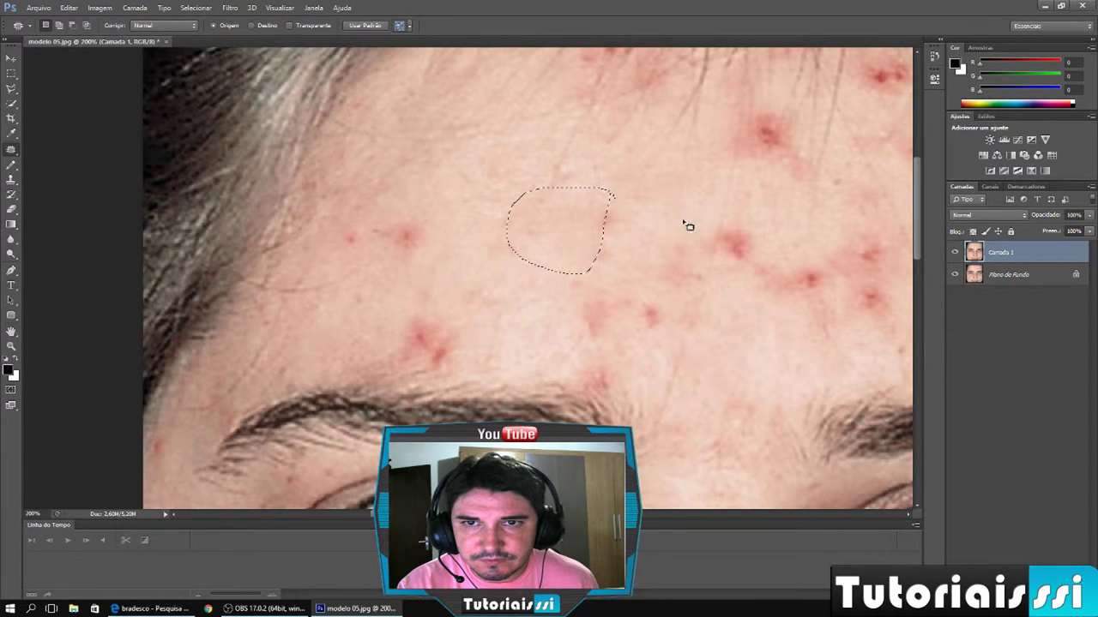
left_click_drag(652, 203, 649, 200)
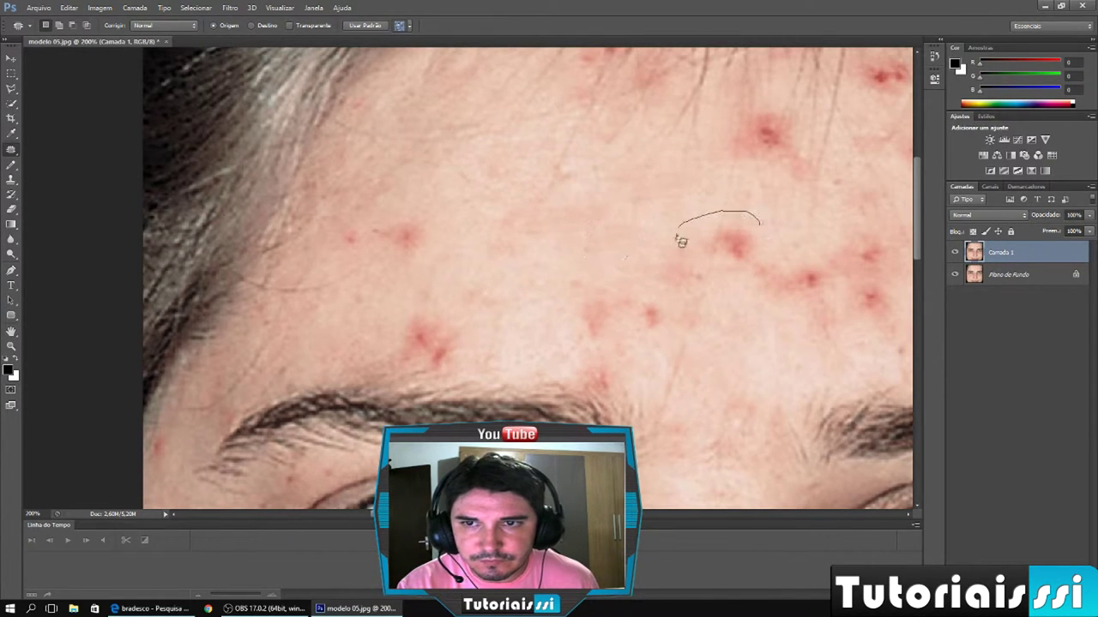
left_click_drag(761, 233, 759, 225)
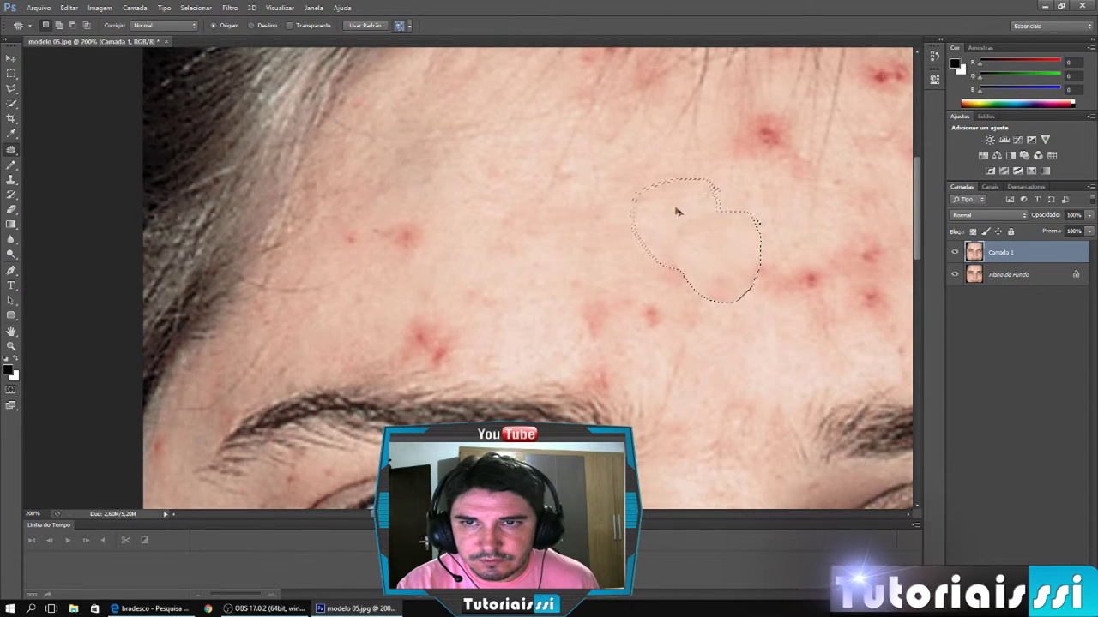
left_click(669, 289)
mouse_move(669, 289)
left_mouse_down()
mouse_move(652, 316)
mouse_move(627, 215)
left_mouse_up()
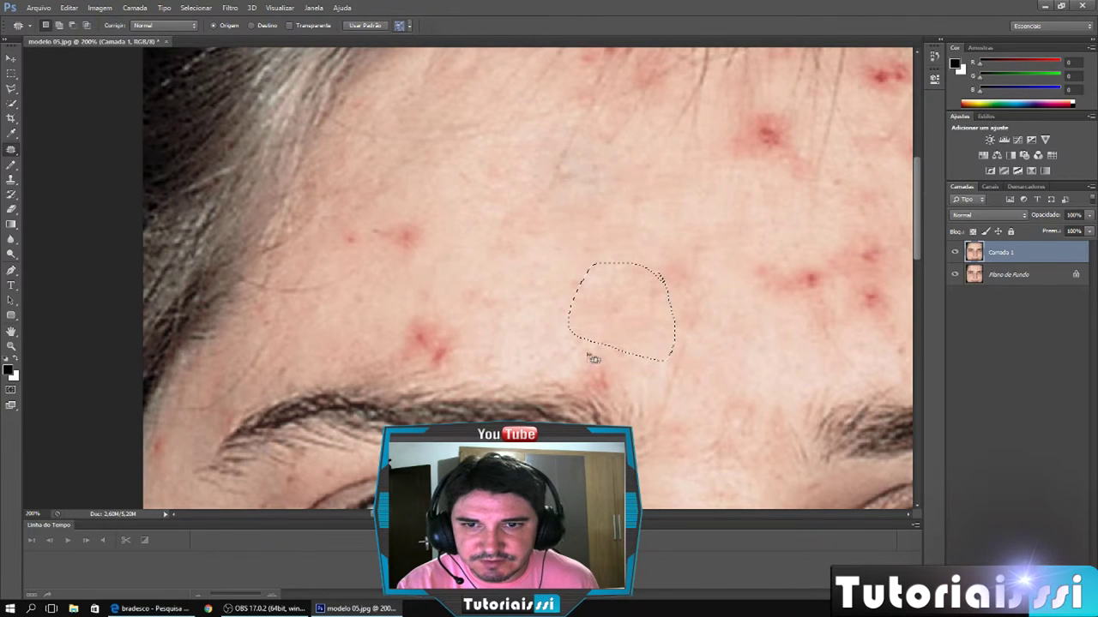
mouse_move(559, 347)
left_mouse_down()
mouse_move(614, 407)
mouse_move(631, 356)
mouse_move(496, 309)
mouse_move(477, 314)
mouse_move(583, 303)
left_mouse_up()
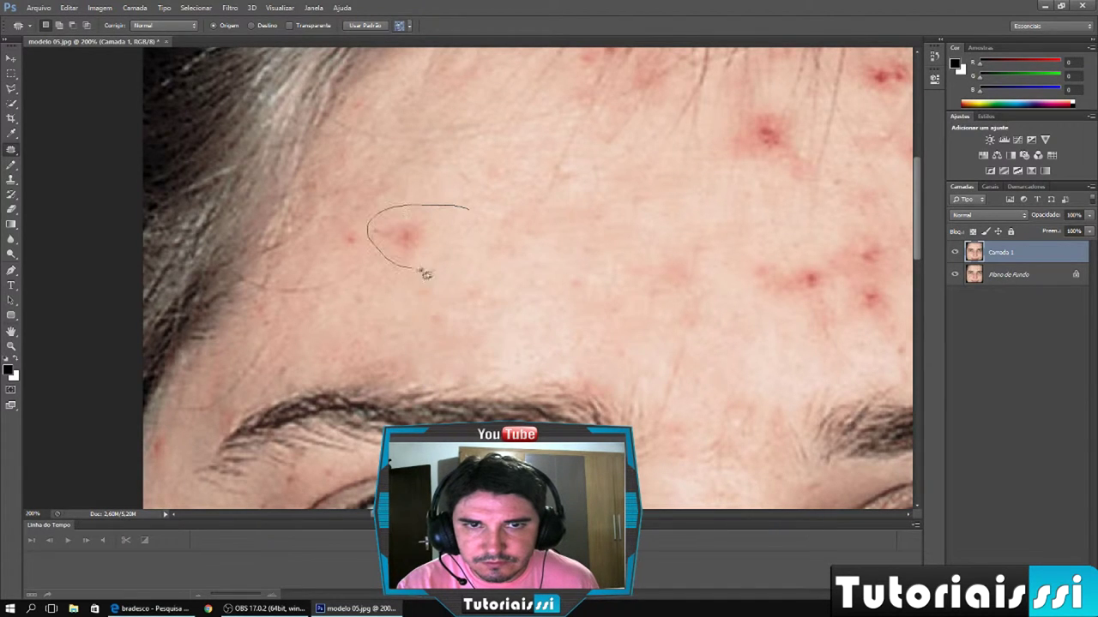
Step: Patch the blemishes on the left and right forehead, then deselect
mouse_move(462, 210)
left_mouse_down()
mouse_move(342, 241)
mouse_move(363, 257)
left_mouse_up()
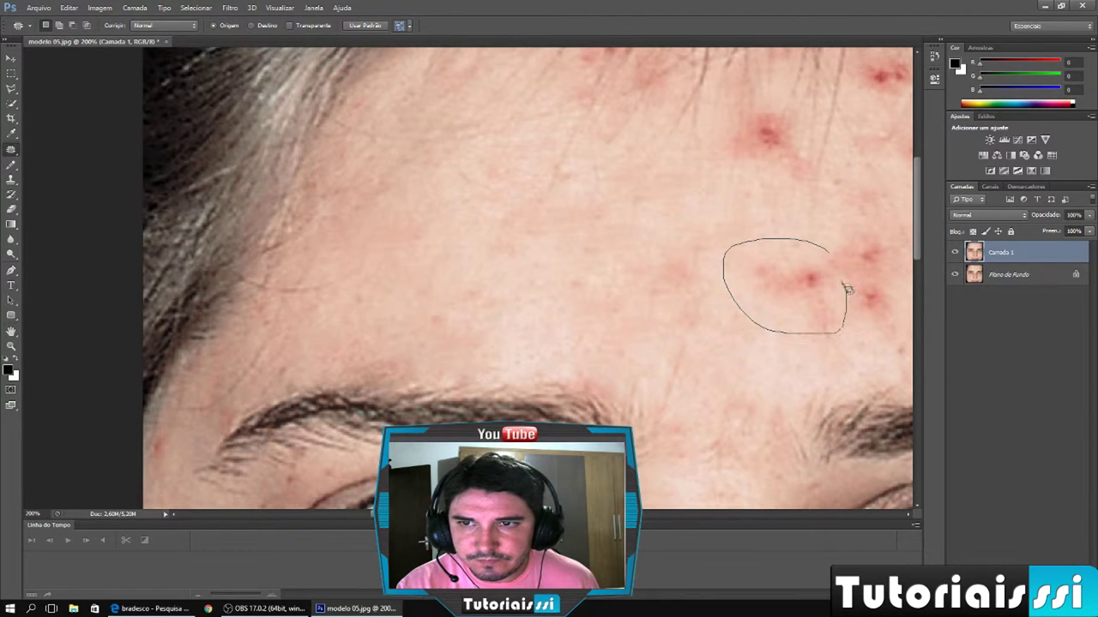
left_click_drag(823, 248, 677, 265)
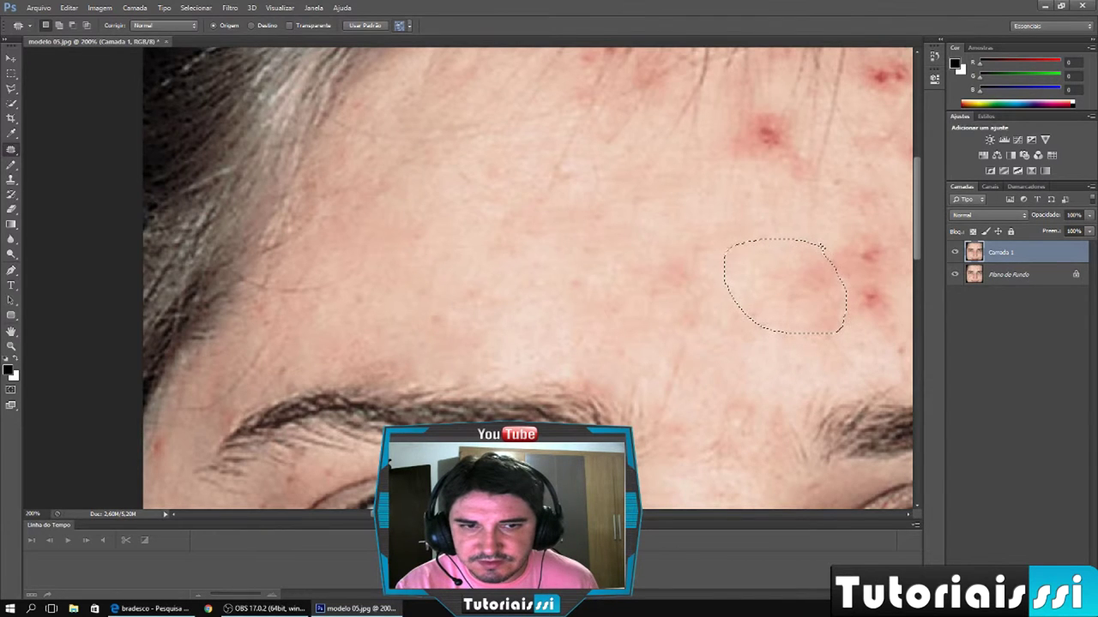
left_click_drag(667, 515, 693, 516)
key("ctrl+d")
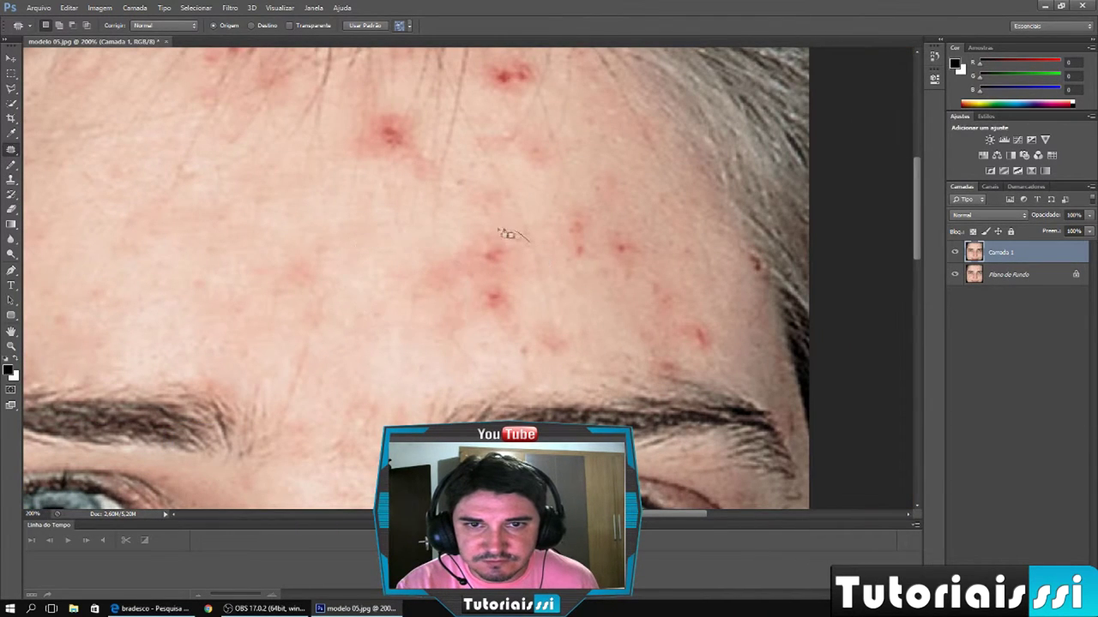
Step: Patch the forehead-centre and right-temple blemishes with clean skin, deselecting between patches
left_click_drag(541, 250, 364, 272)
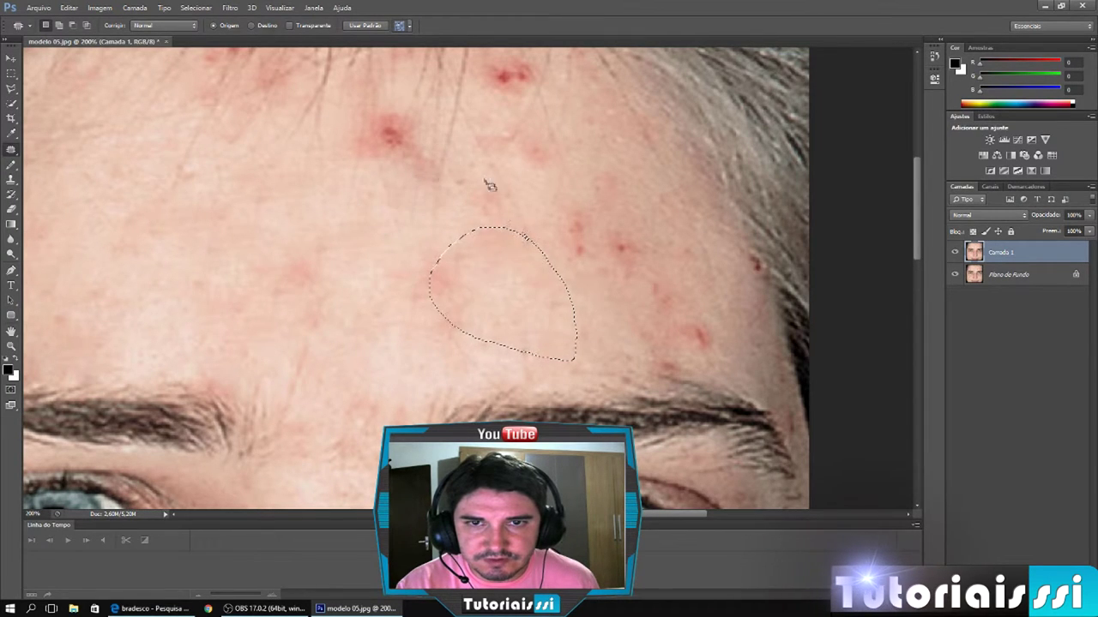
mouse_move(640, 206)
left_mouse_down()
mouse_move(670, 227)
mouse_move(618, 184)
mouse_move(478, 286)
mouse_move(385, 292)
left_mouse_up()
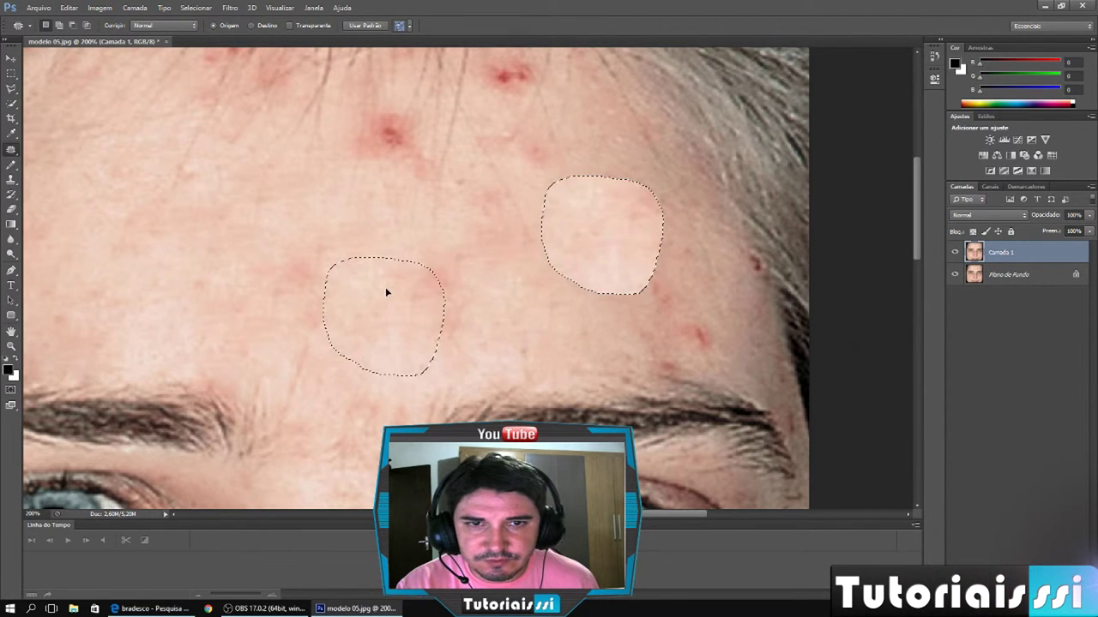
key("ctrl+d")
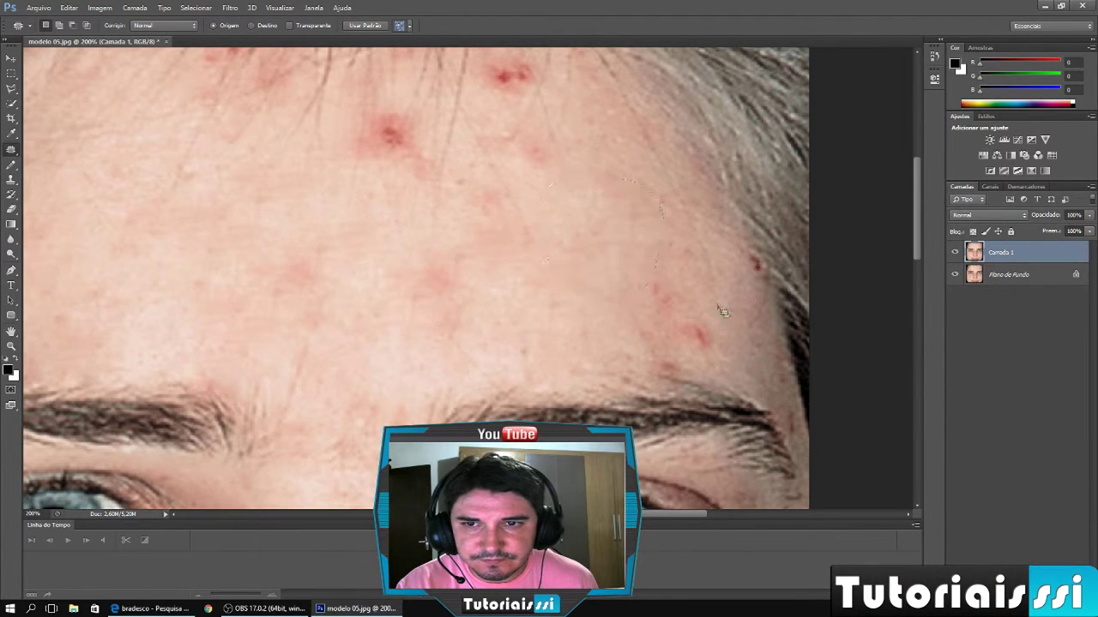
mouse_move(701, 300)
left_mouse_down()
mouse_move(693, 290)
mouse_move(353, 328)
left_mouse_up()
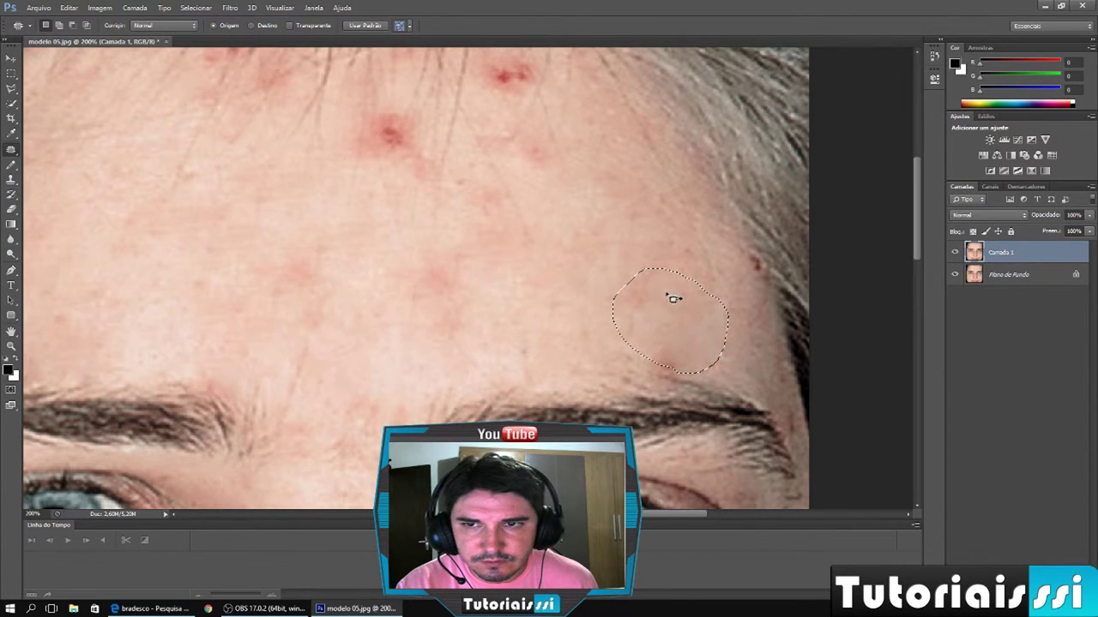
scroll(920, 253, "up", 2)
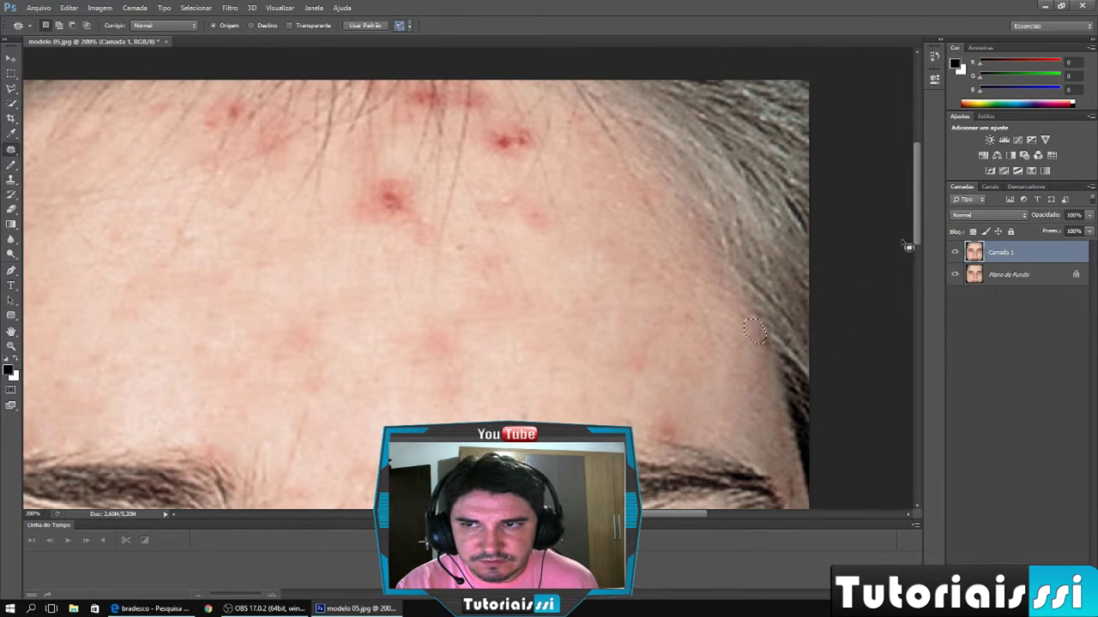
scroll(916, 231, "up", 4)
Step: Patch two red spots at the hairline with clean skin from below
scroll(916, 232, "up", 1)
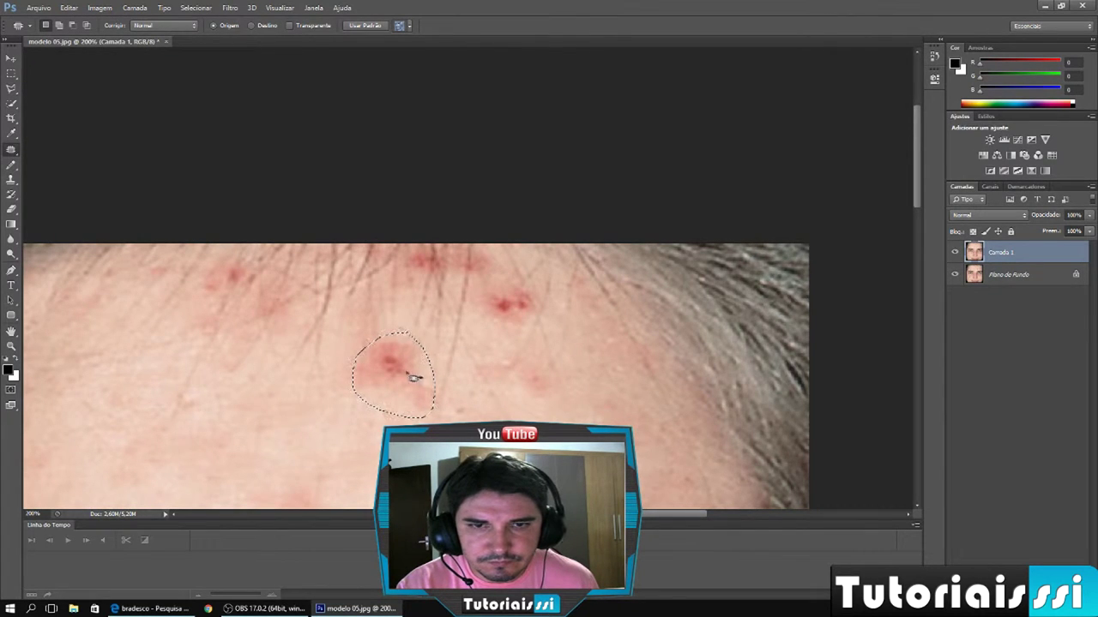
left_click_drag(412, 377, 468, 381)
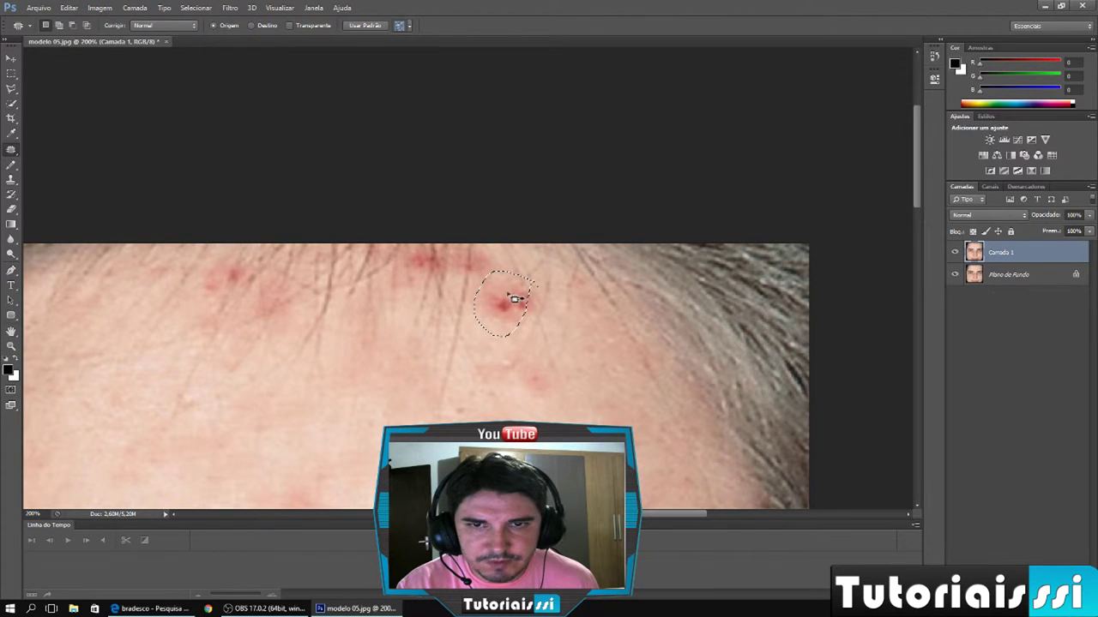
left_click_drag(512, 299, 542, 353)
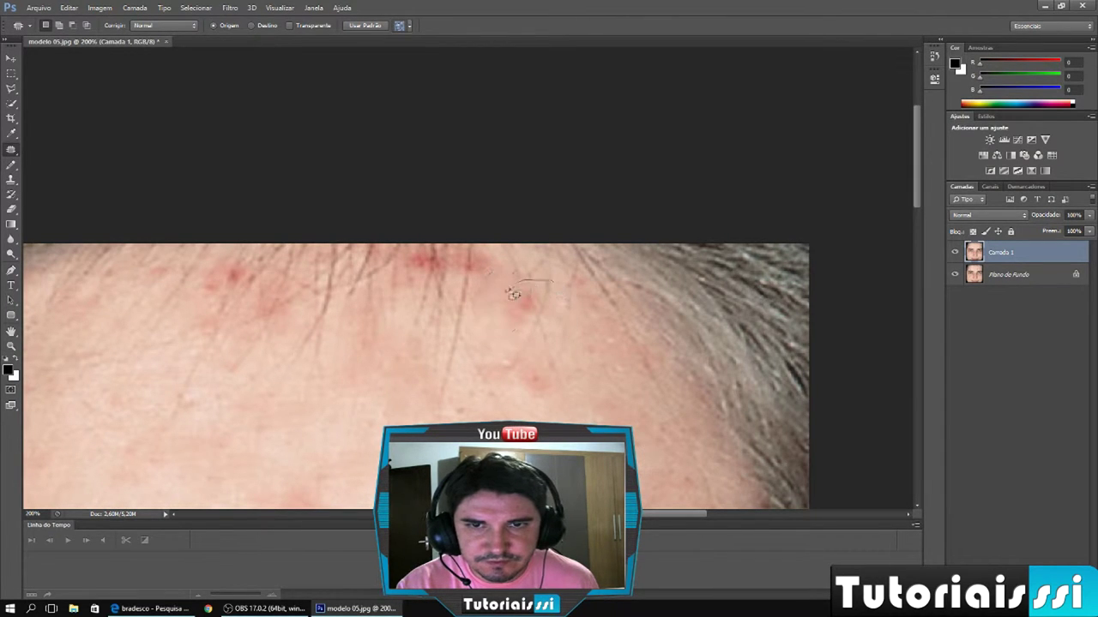
mouse_move(538, 304)
left_mouse_down()
mouse_move(627, 424)
mouse_move(538, 306)
left_mouse_up()
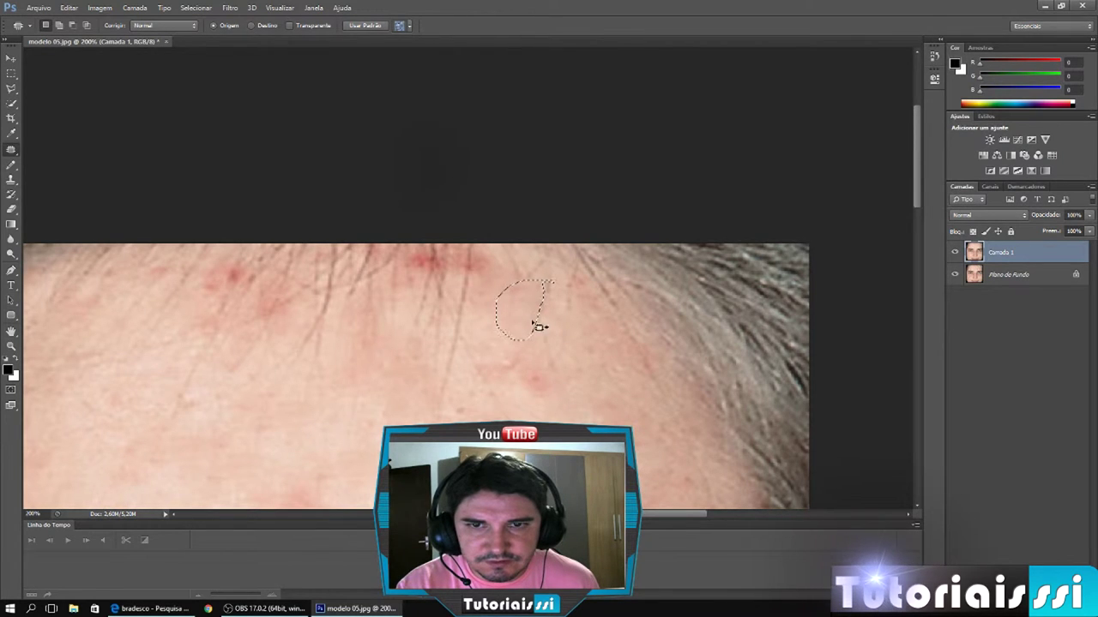
Step: Outline the remaining upper-forehead hairline spots, undo a stray selection, and patch them clean
scroll(480, 295, "up", 1)
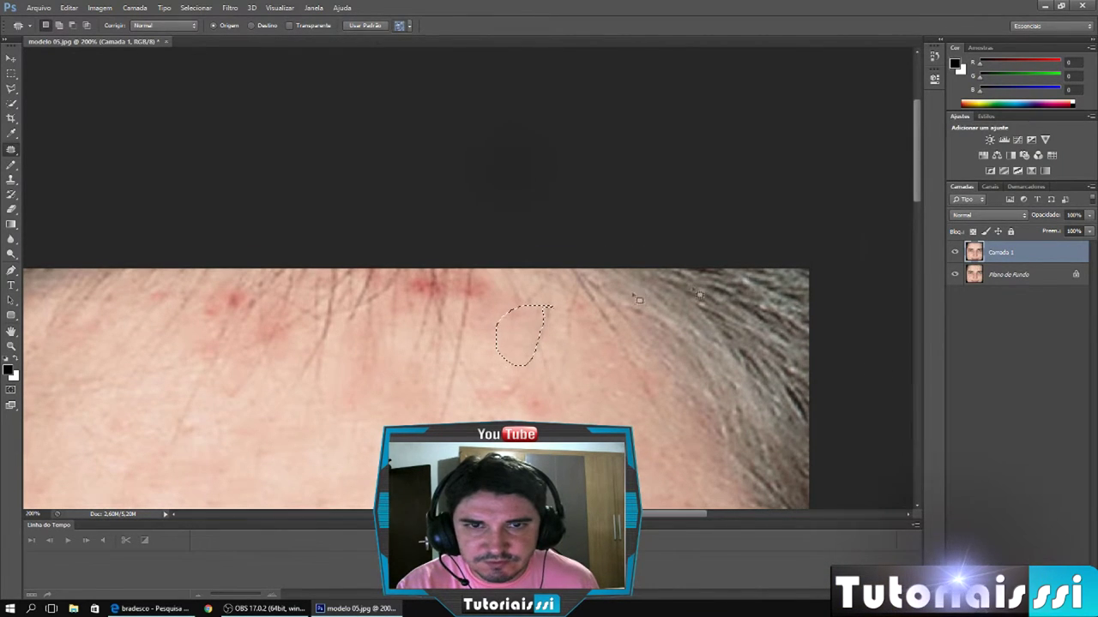
left_click_drag(429, 281, 413, 280)
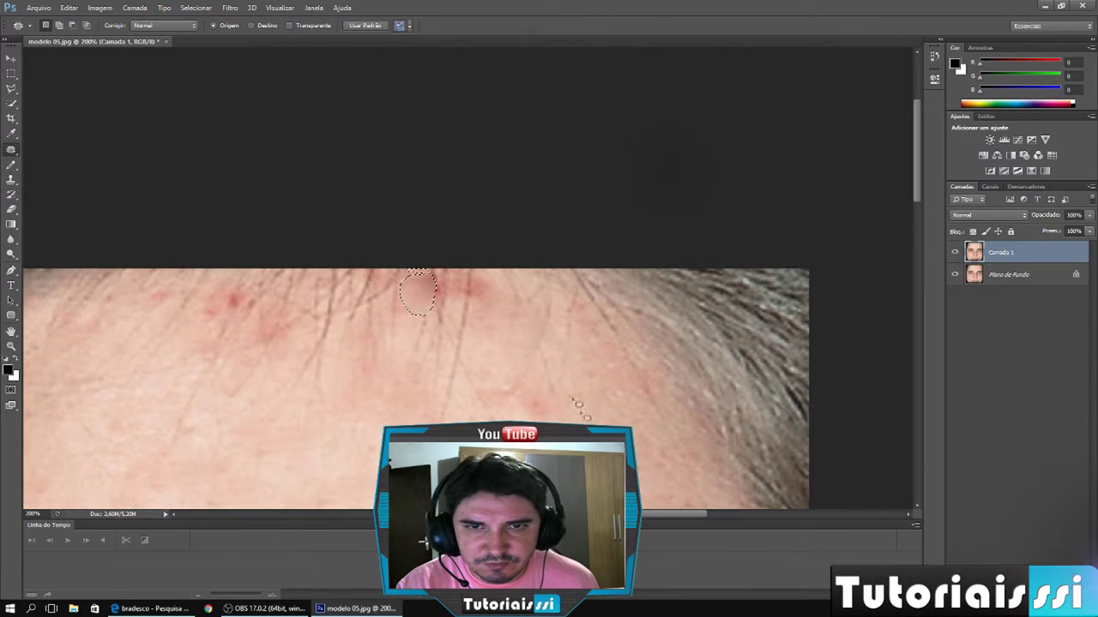
left_click_drag(488, 278, 483, 307)
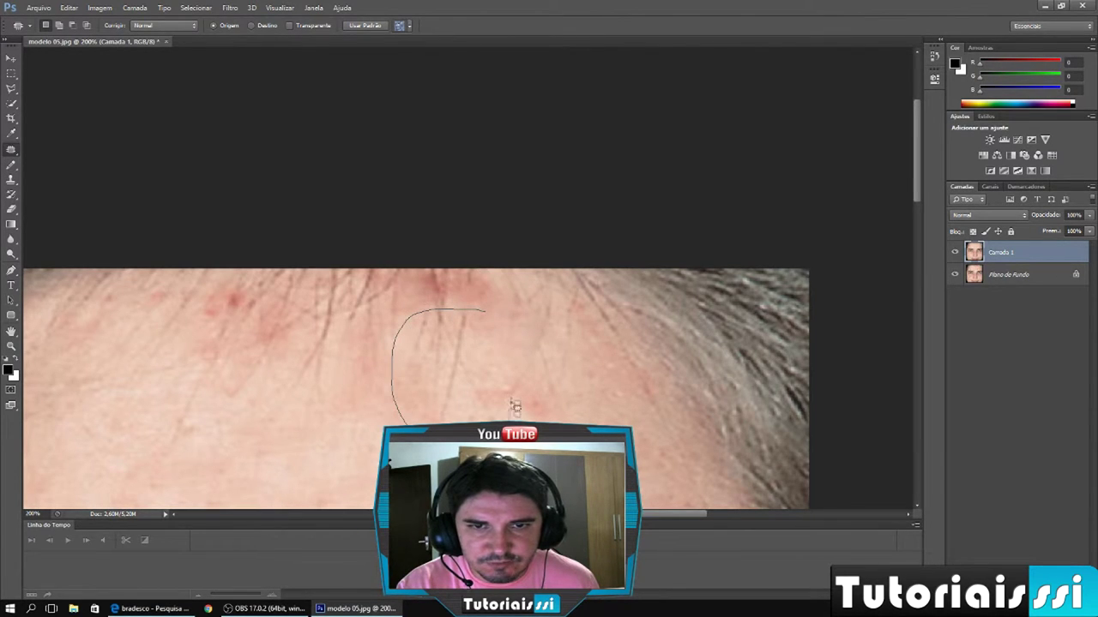
left_click_drag(473, 307, 470, 307)
left_click_drag(343, 399, 341, 398)
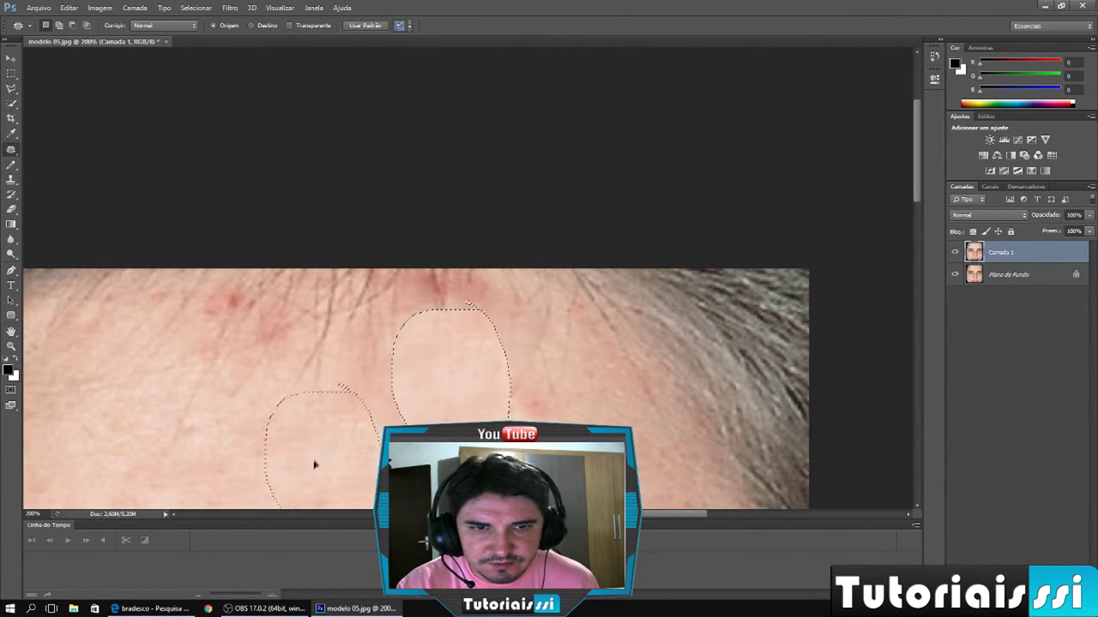
key("ctrl+z")
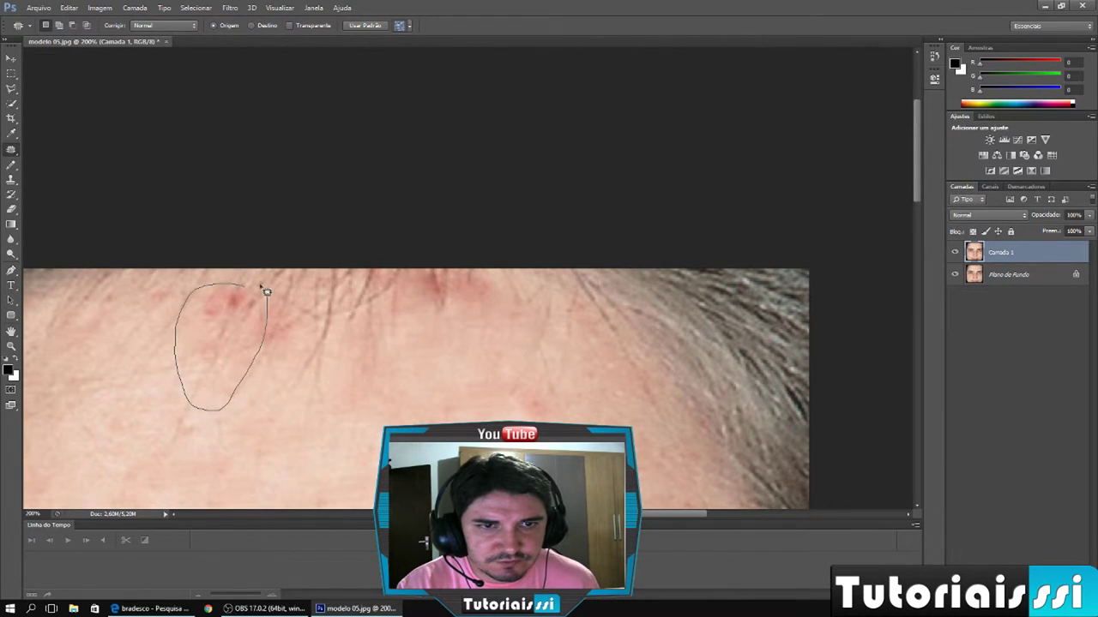
left_click_drag(231, 283, 294, 456)
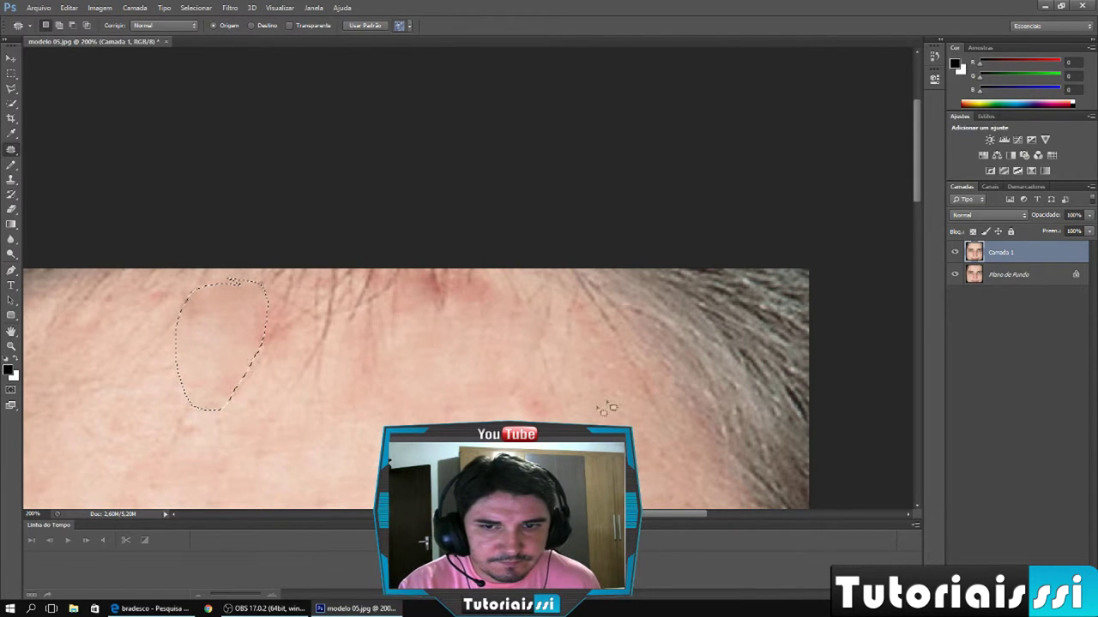
scroll(539, 366, "down", 1)
scroll(538, 366, "down", 2)
Step: Patch the spot on the right side of the forehead
scroll(539, 366, "down", 3)
scroll(540, 369, "down", 4)
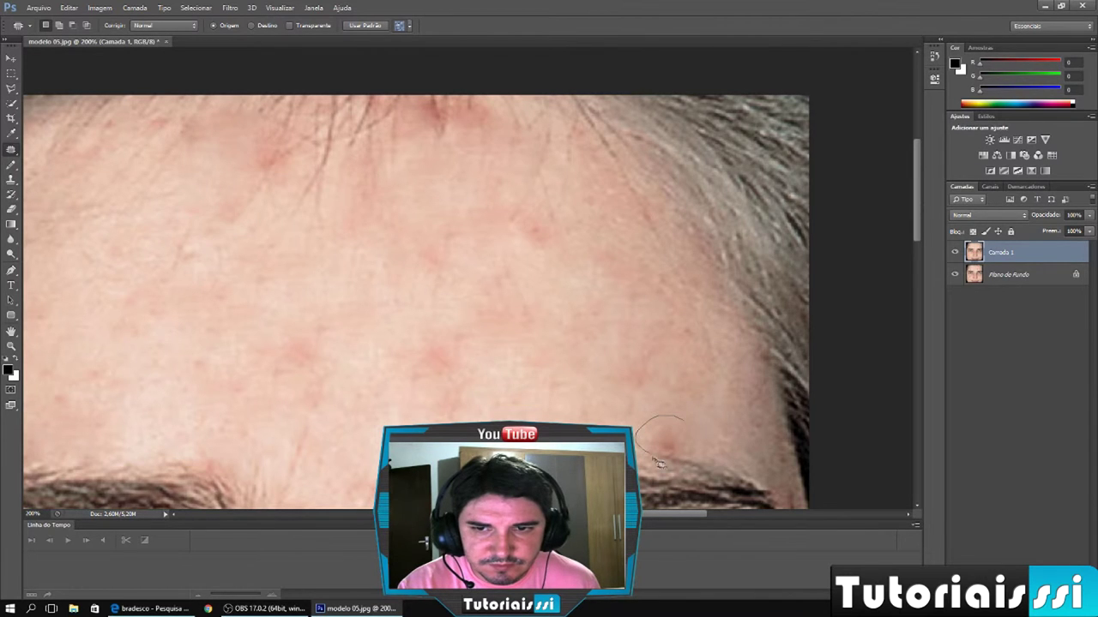
left_click_drag(677, 422, 625, 381)
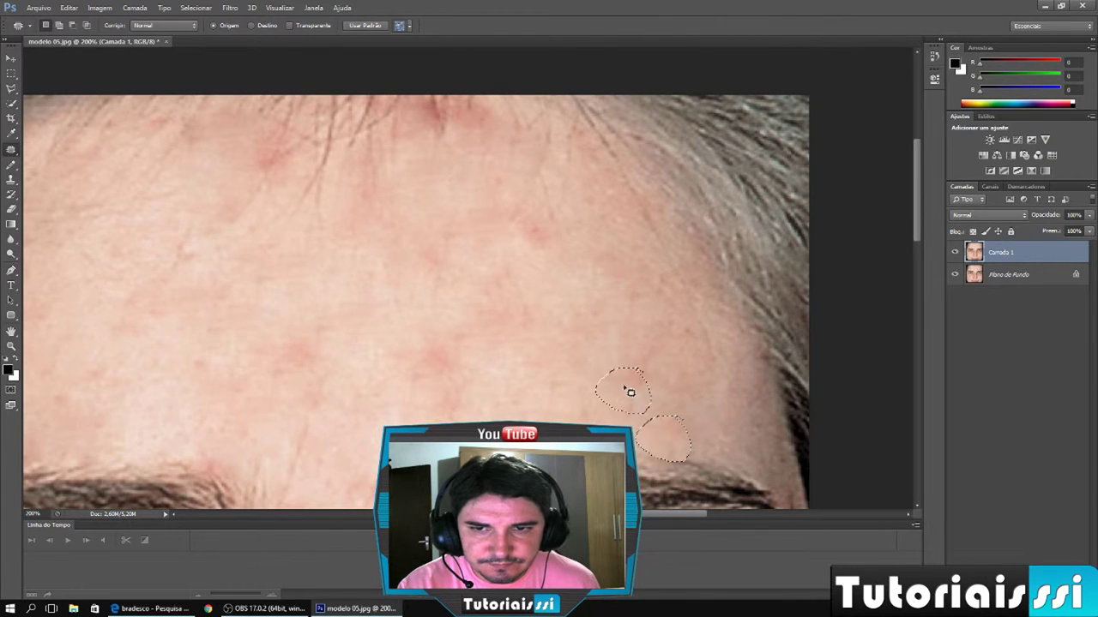
scroll(543, 379, "down", 1)
left_click_drag(519, 347, 644, 326)
Step: Outline the upper-forehead blemishes and patch them with nearby clean skin
mouse_move(361, 302)
left_mouse_down()
mouse_move(277, 331)
mouse_move(372, 313)
mouse_move(340, 300)
mouse_move(391, 252)
left_mouse_up()
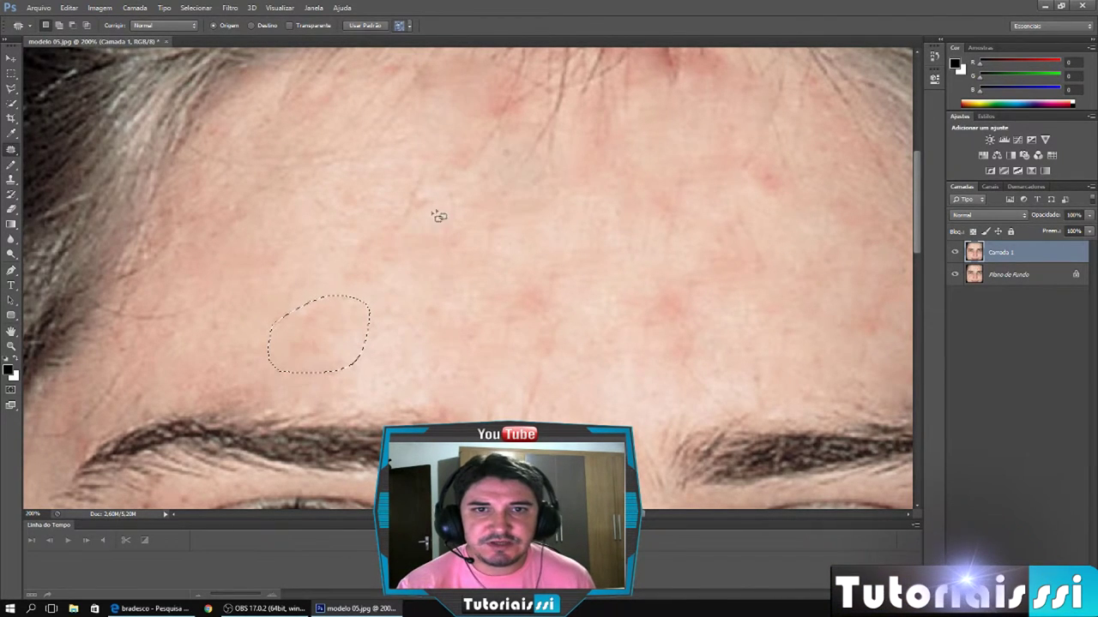
mouse_move(457, 169)
left_mouse_down()
mouse_move(429, 167)
mouse_move(411, 257)
mouse_move(467, 186)
mouse_move(448, 167)
mouse_move(369, 300)
left_mouse_up()
mouse_move(806, 158)
left_mouse_down()
mouse_move(759, 156)
mouse_move(792, 179)
mouse_move(767, 265)
mouse_move(769, 306)
left_mouse_up()
left_click(753, 344)
mouse_move(764, 372)
left_mouse_down()
mouse_move(691, 299)
mouse_move(609, 356)
left_mouse_up()
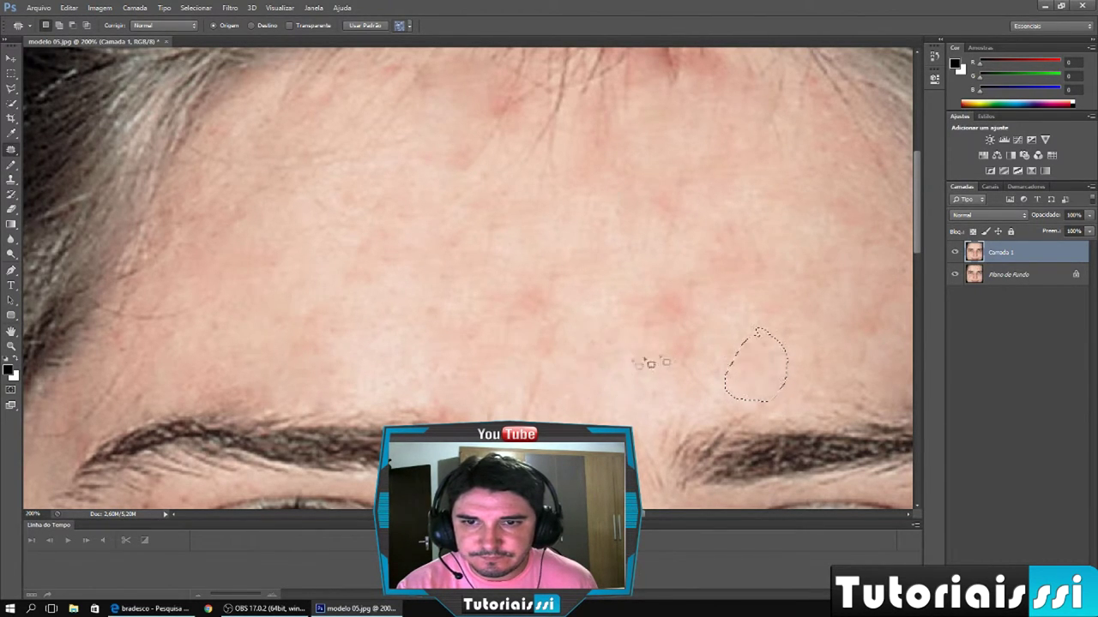
mouse_move(919, 243)
left_mouse_down()
mouse_move(938, 429)
mouse_move(941, 397)
left_mouse_up()
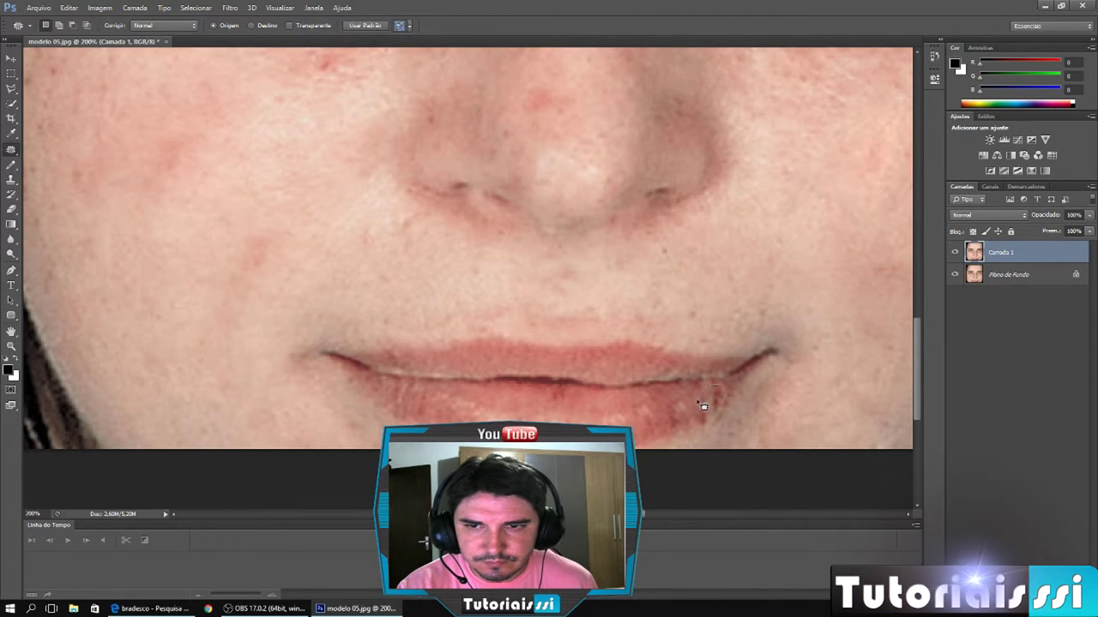
Step: Outline and patch the two spots on the lower lip
left_click_drag(702, 399, 698, 402)
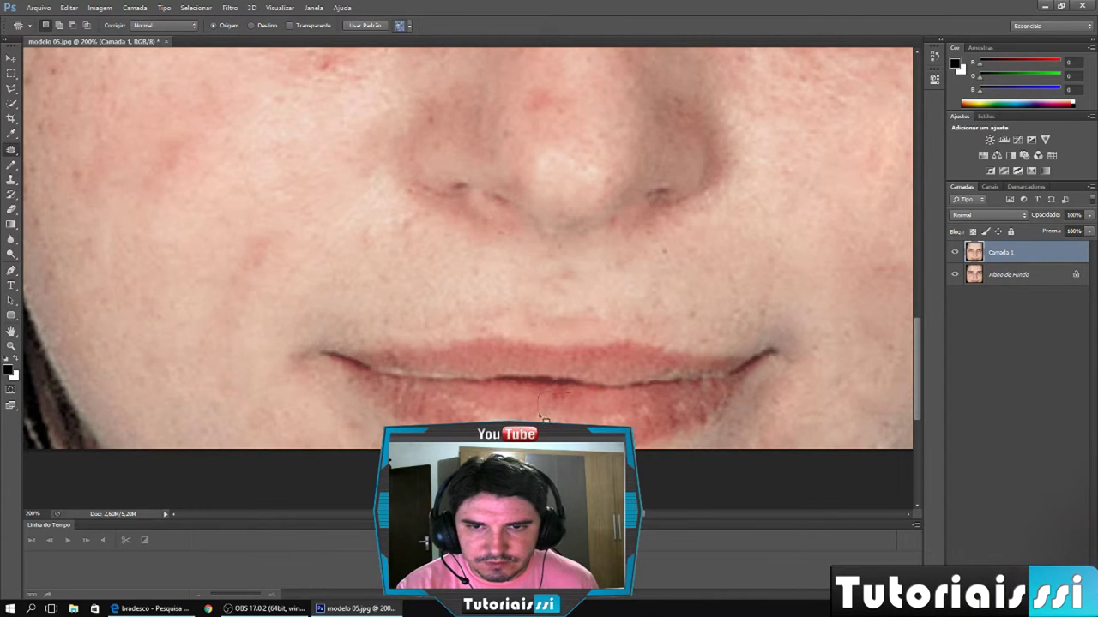
left_click_drag(558, 402, 556, 401)
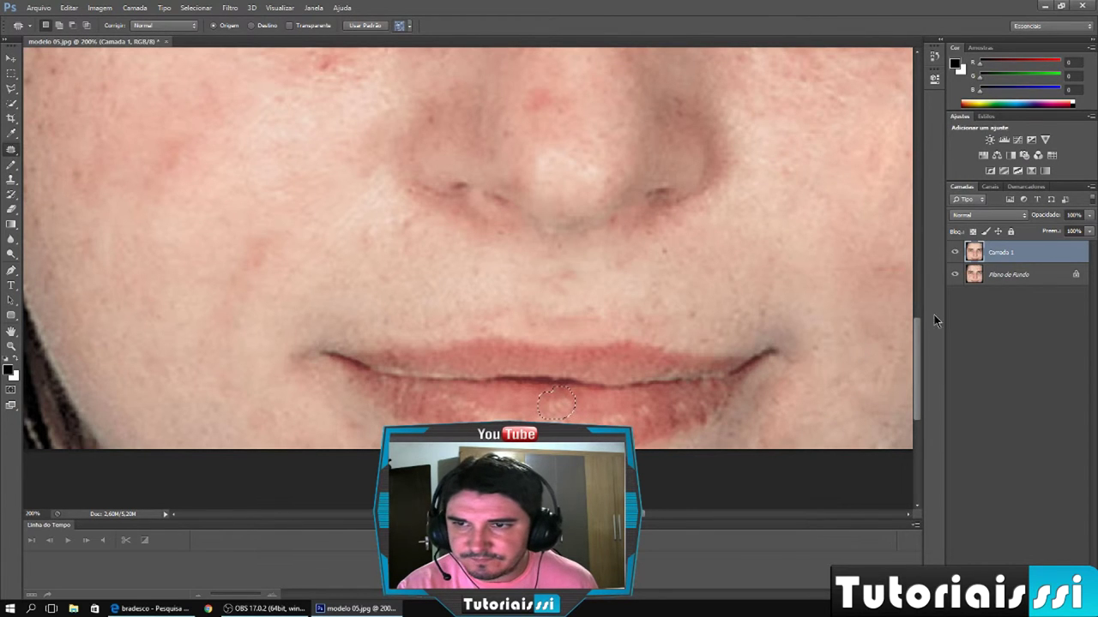
left_click_drag(918, 332, 919, 270)
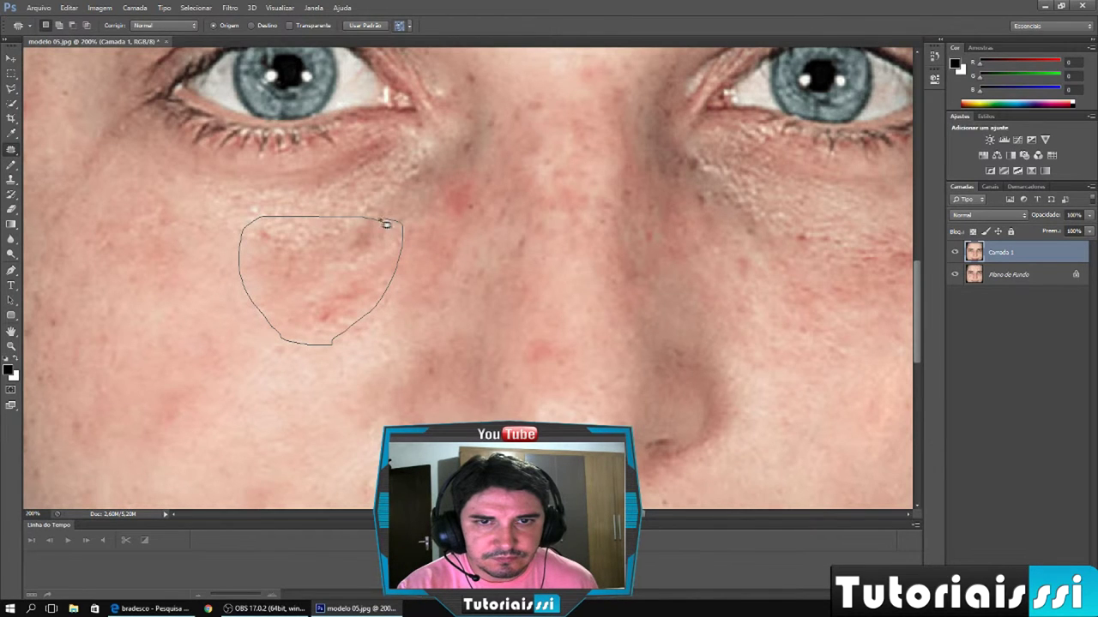
Step: Smooth the blotchy cheek area with patches of clean skin
left_click_drag(365, 229, 225, 382)
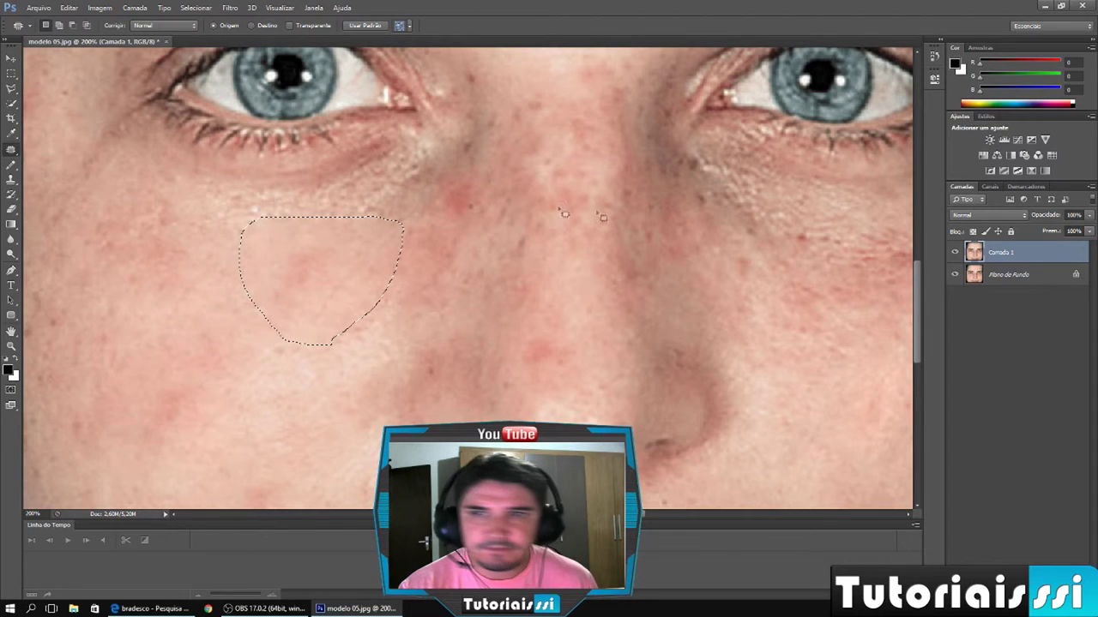
left_click_drag(660, 515, 692, 529)
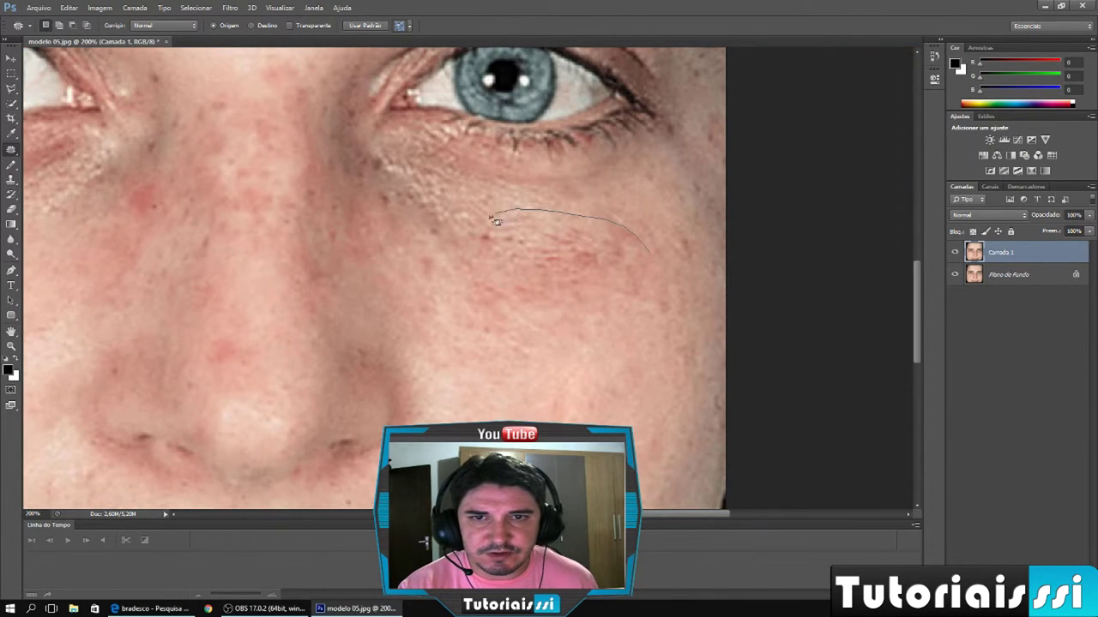
left_click_drag(645, 252, 647, 245)
left_click_drag(553, 257, 549, 374)
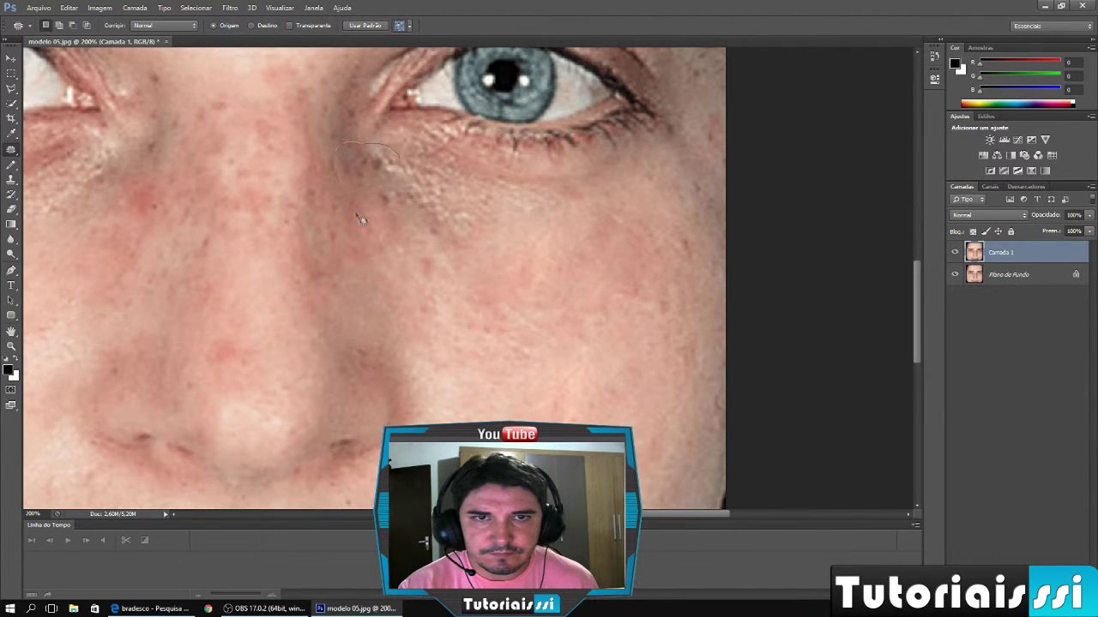
Step: Patch the dark blotches under the eye, deselect, and zoom out to the whole face
left_click_drag(389, 180, 395, 258)
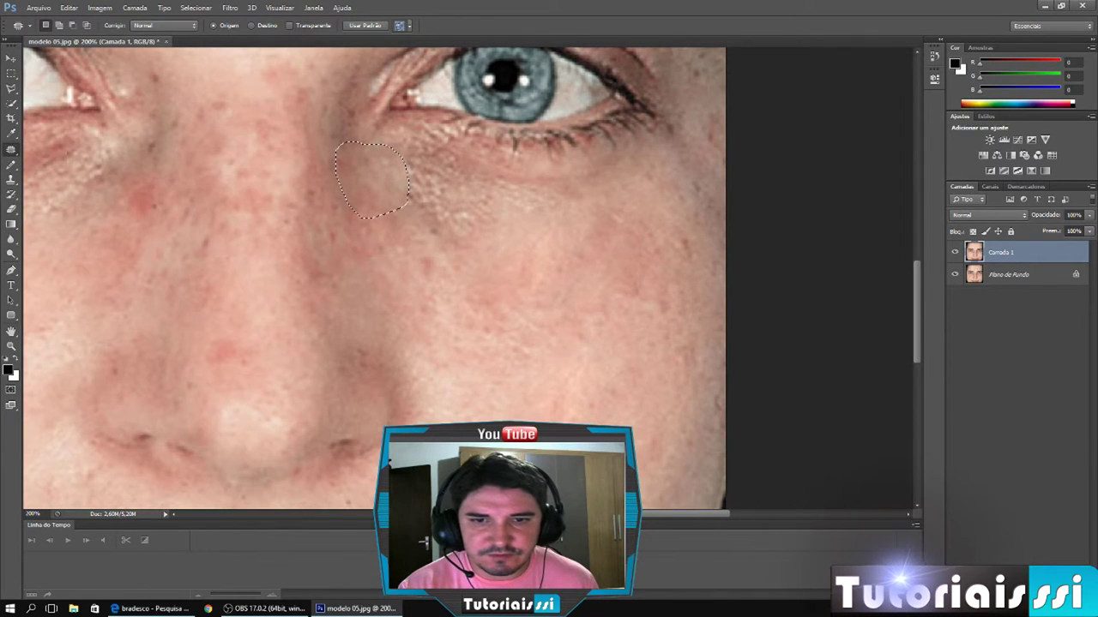
left_click_drag(463, 180, 471, 206)
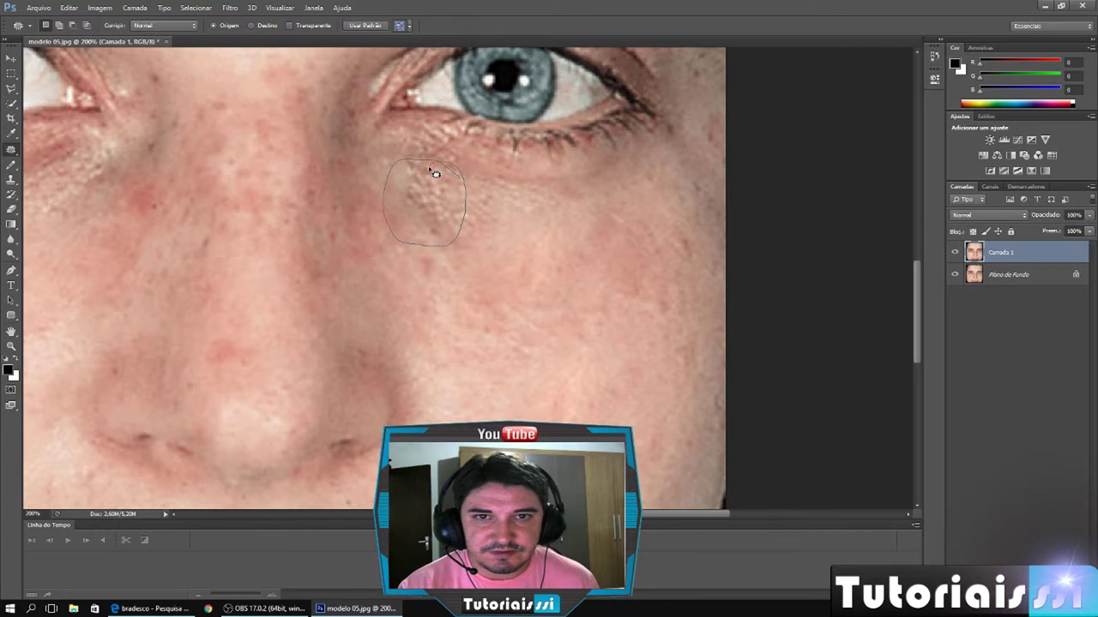
left_click_drag(470, 207, 436, 176)
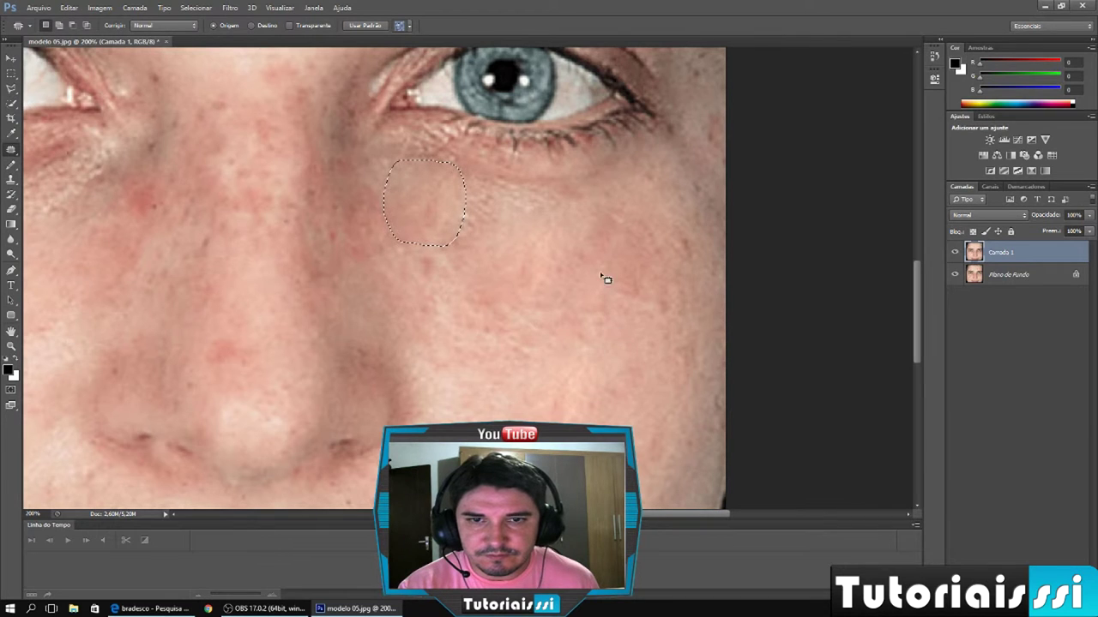
key("ctrl+d")
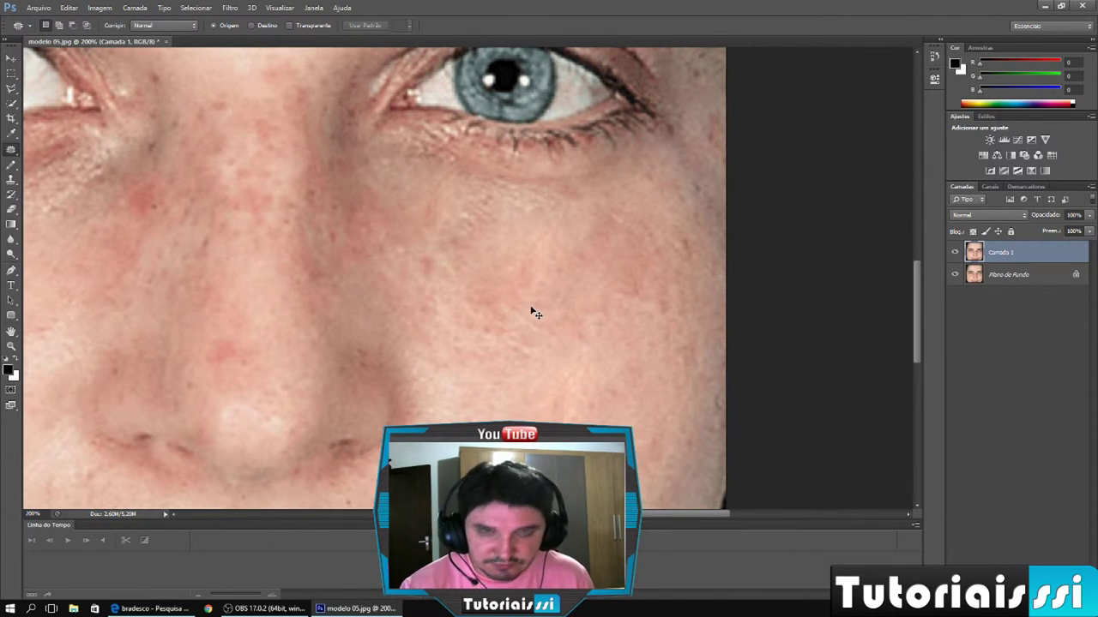
key("ctrl+minus")
key("ctrl+minus")
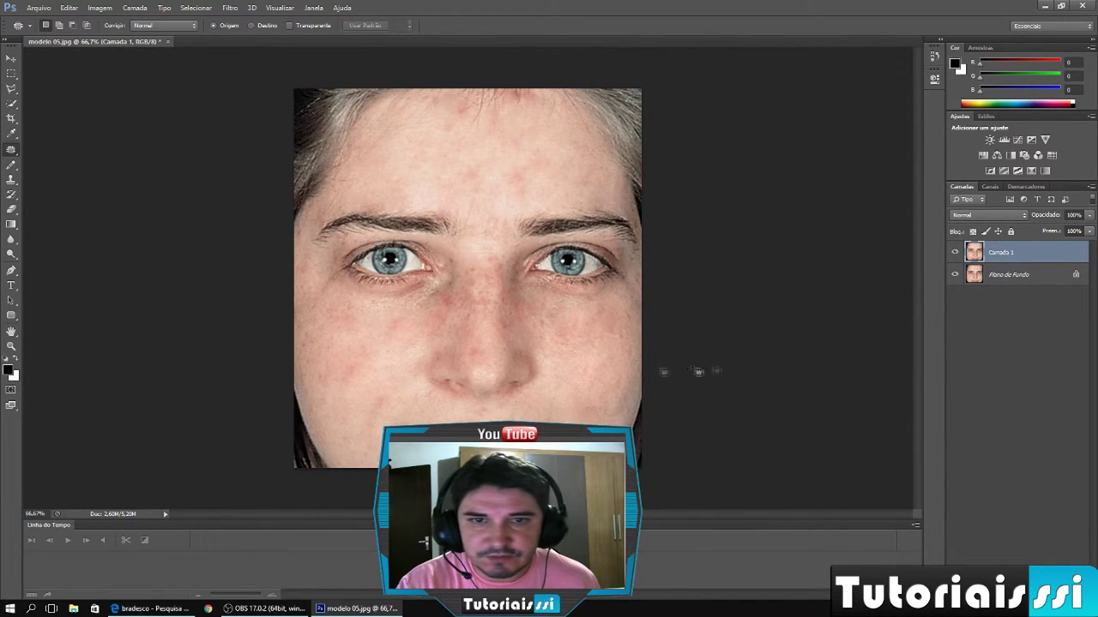
left_click(954, 253)
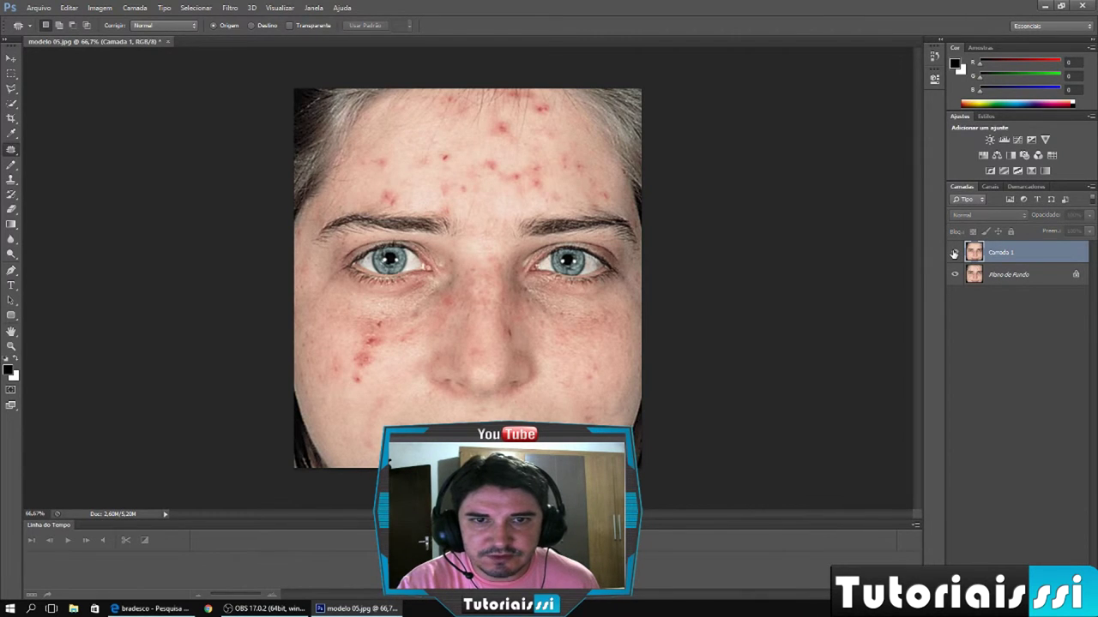
left_click(955, 253)
left_click(955, 253)
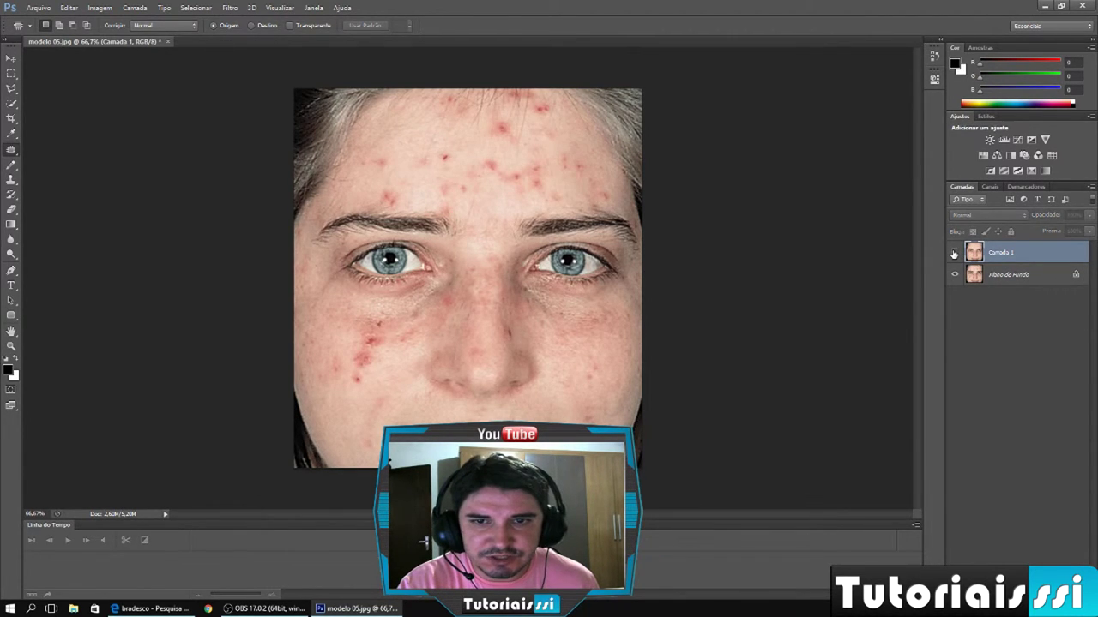
left_click(954, 253)
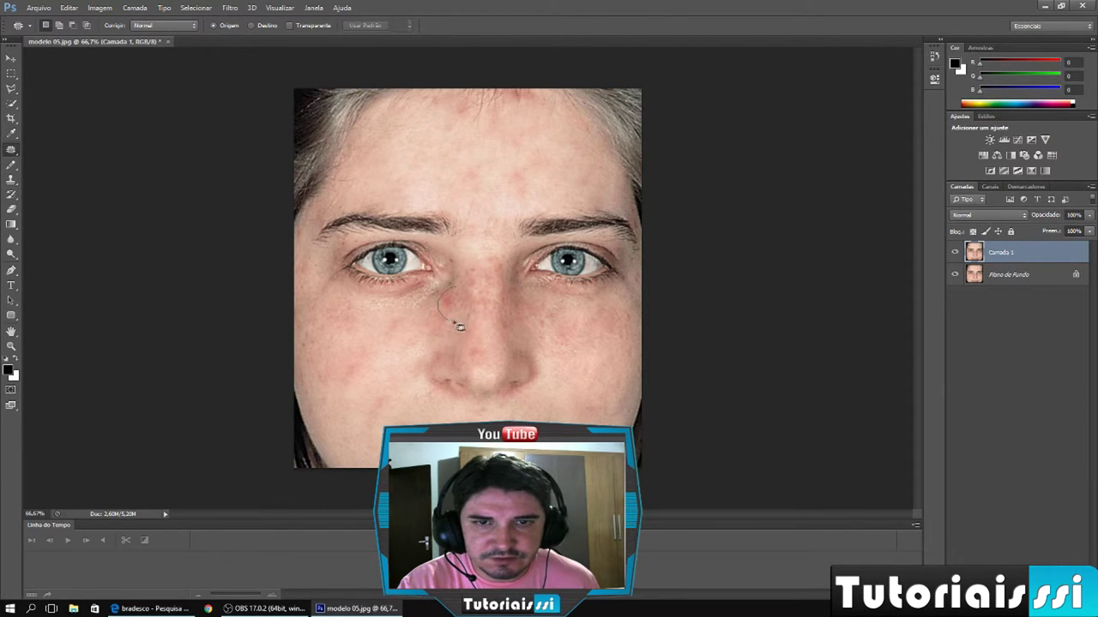
Step: Patch the blemish beside the nose, the nose-tip spot and a forehead blemish
mouse_move(463, 295)
left_mouse_down()
mouse_move(451, 290)
mouse_move(454, 352)
mouse_move(483, 357)
mouse_move(480, 336)
left_mouse_up()
mouse_move(507, 169)
left_mouse_down()
mouse_move(495, 156)
mouse_move(402, 163)
left_mouse_up()
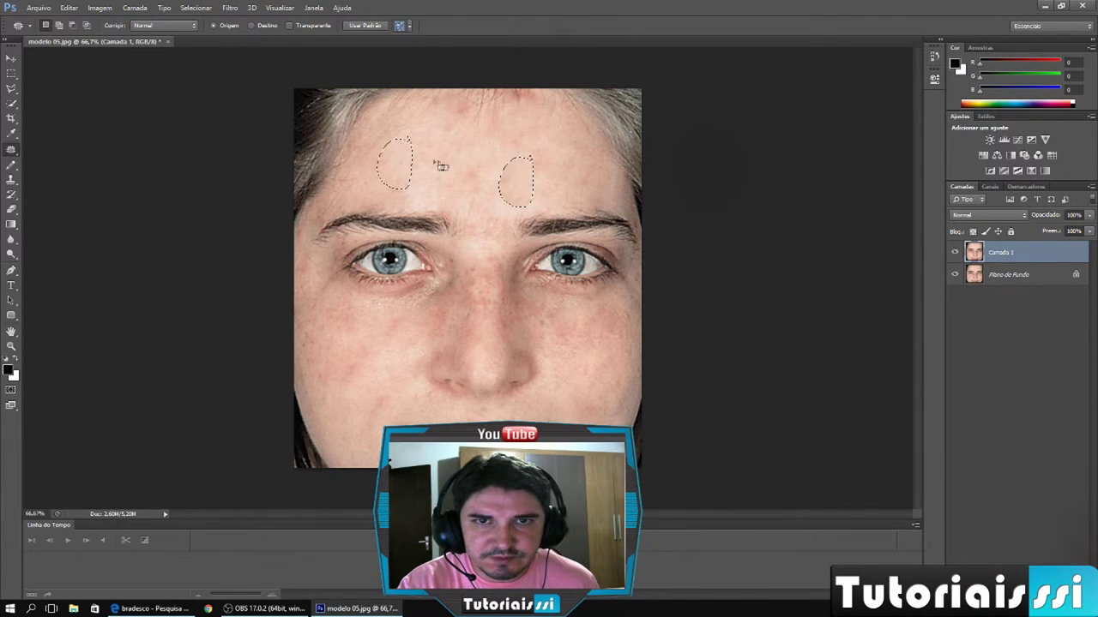
mouse_move(486, 155)
left_mouse_down()
mouse_move(459, 217)
mouse_move(486, 157)
mouse_move(540, 176)
left_mouse_up()
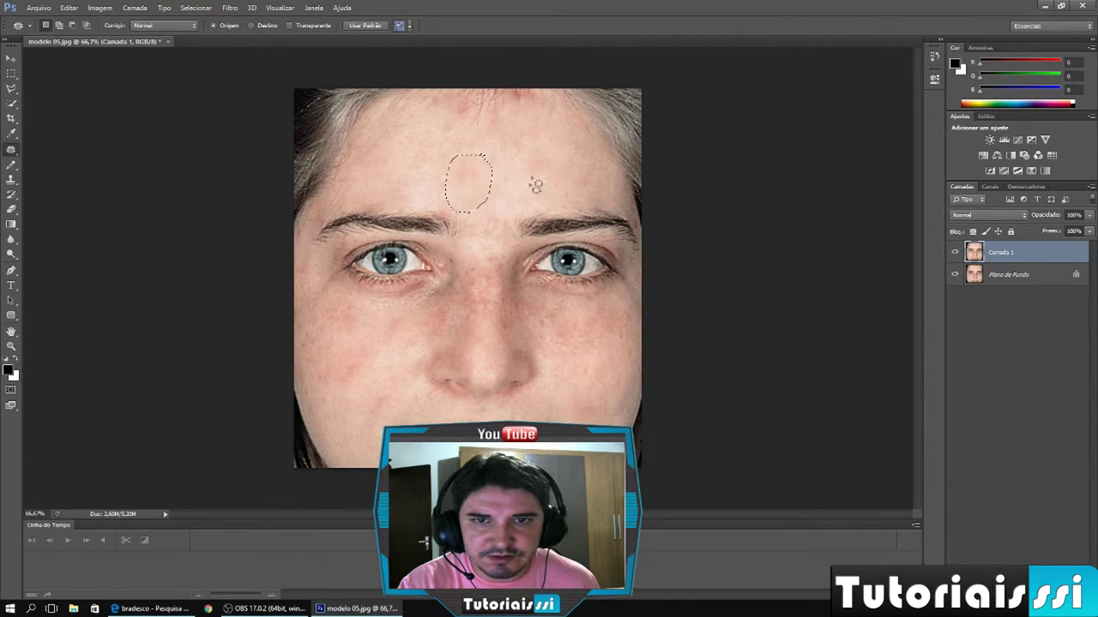
Step: Patch the spots on the nose bridge and lower nose, deselecting after each
left_click_drag(485, 264, 483, 362)
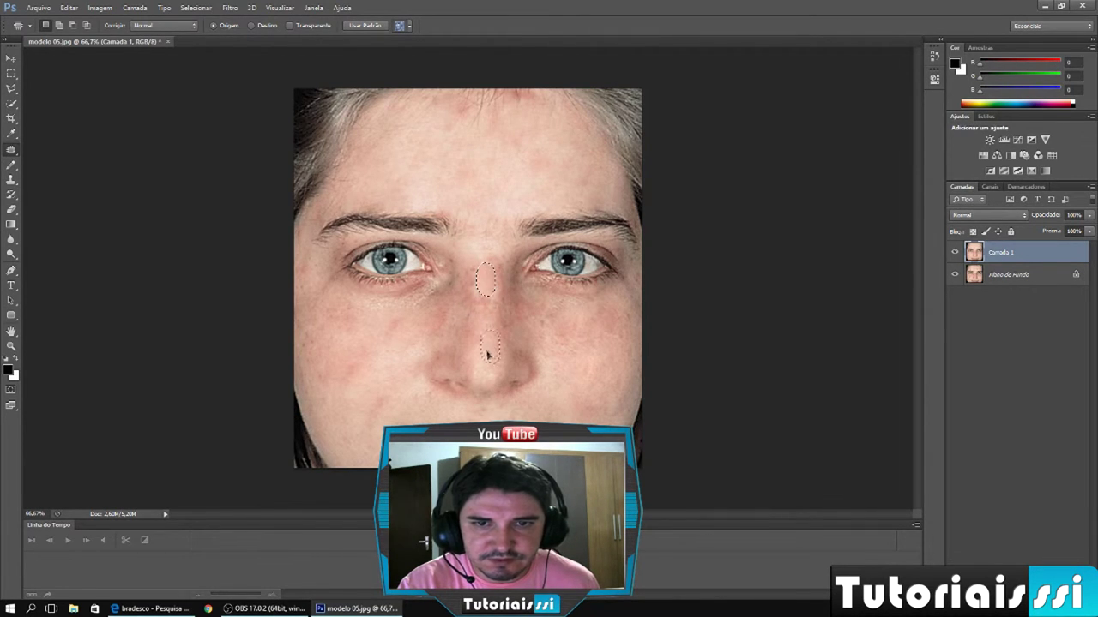
mouse_move(490, 299)
left_mouse_down()
mouse_move(477, 310)
mouse_move(485, 370)
left_mouse_up()
key("ctrl+d")
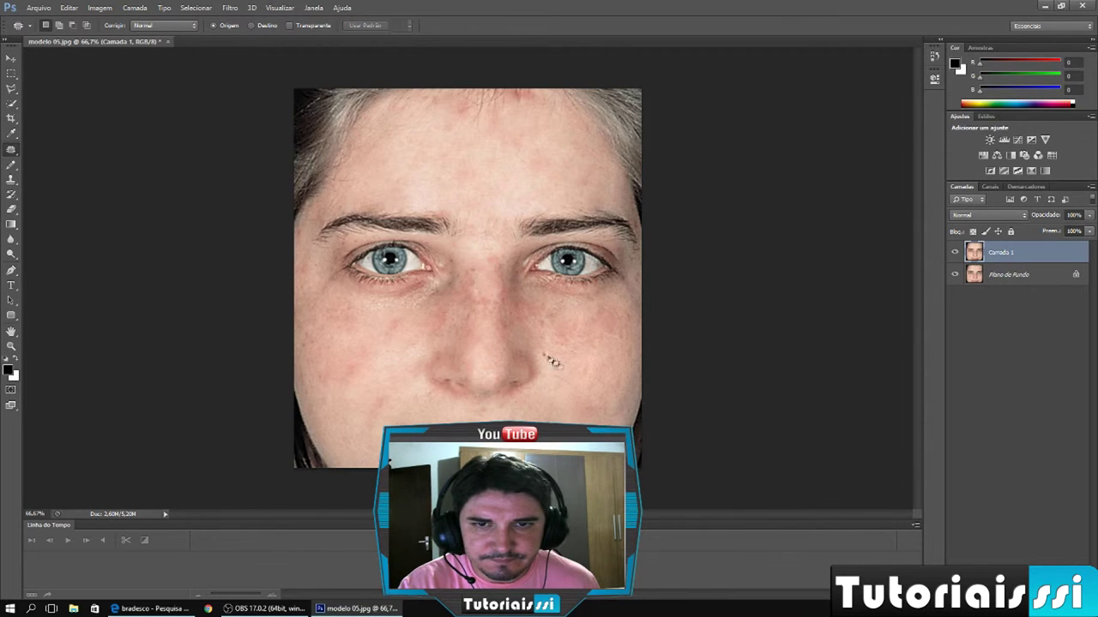
left_click_drag(493, 294, 490, 368)
key("ctrl+d")
Step: Patch the cheek spots and lower-left cheek blemish, then outline a spot near the left temple
left_click_drag(566, 318, 583, 360)
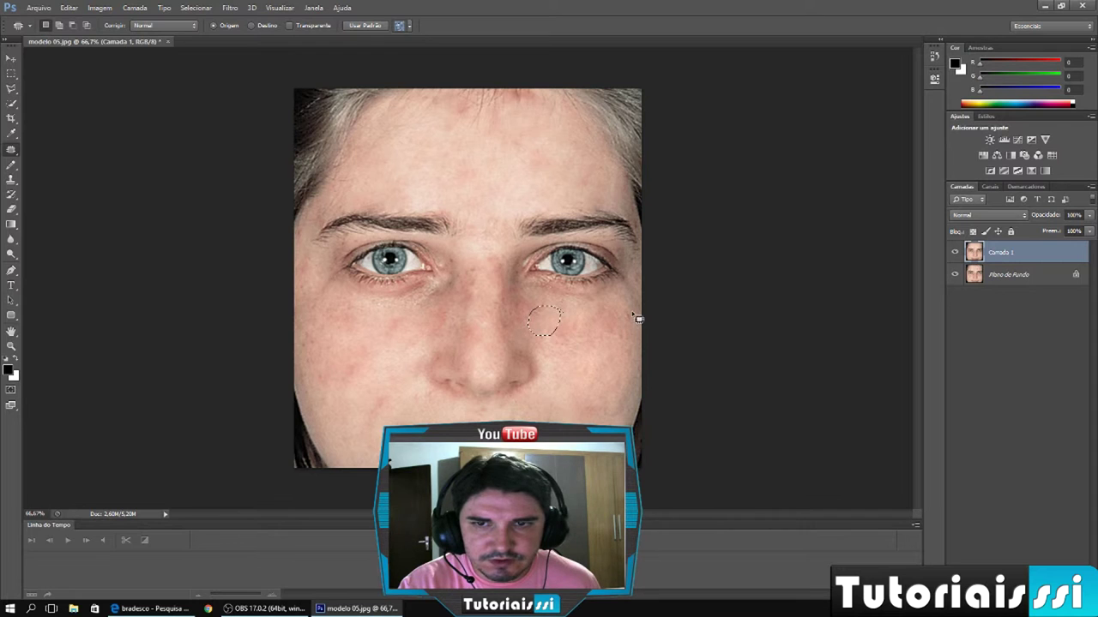
mouse_move(631, 313)
left_mouse_down()
mouse_move(626, 336)
mouse_move(599, 344)
left_mouse_up()
mouse_move(396, 381)
left_mouse_down()
mouse_move(378, 390)
mouse_move(392, 357)
mouse_move(336, 386)
mouse_move(367, 360)
mouse_move(360, 335)
left_mouse_up()
key("ctrl+d")
left_click_drag(301, 237, 307, 237)
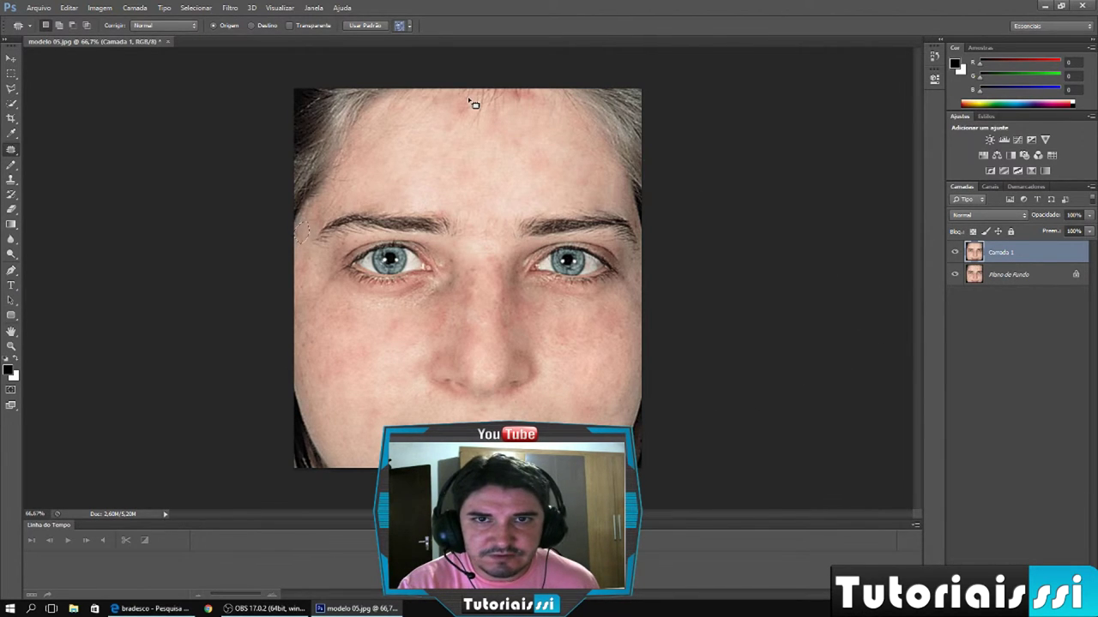
Step: Patch the top-forehead spot and the spot between the eyes with nose skin, then deselect
left_click_drag(472, 104, 432, 139)
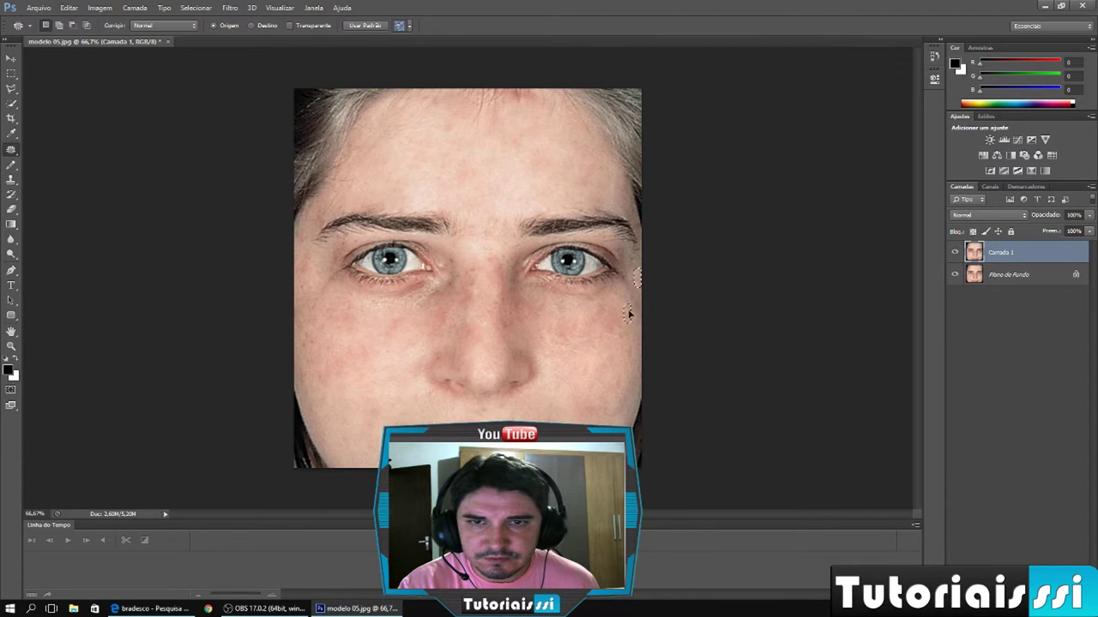
mouse_move(506, 266)
left_mouse_down()
mouse_move(493, 267)
mouse_move(482, 300)
mouse_move(470, 277)
mouse_move(465, 296)
mouse_move(485, 274)
mouse_move(480, 263)
mouse_move(470, 322)
left_mouse_up()
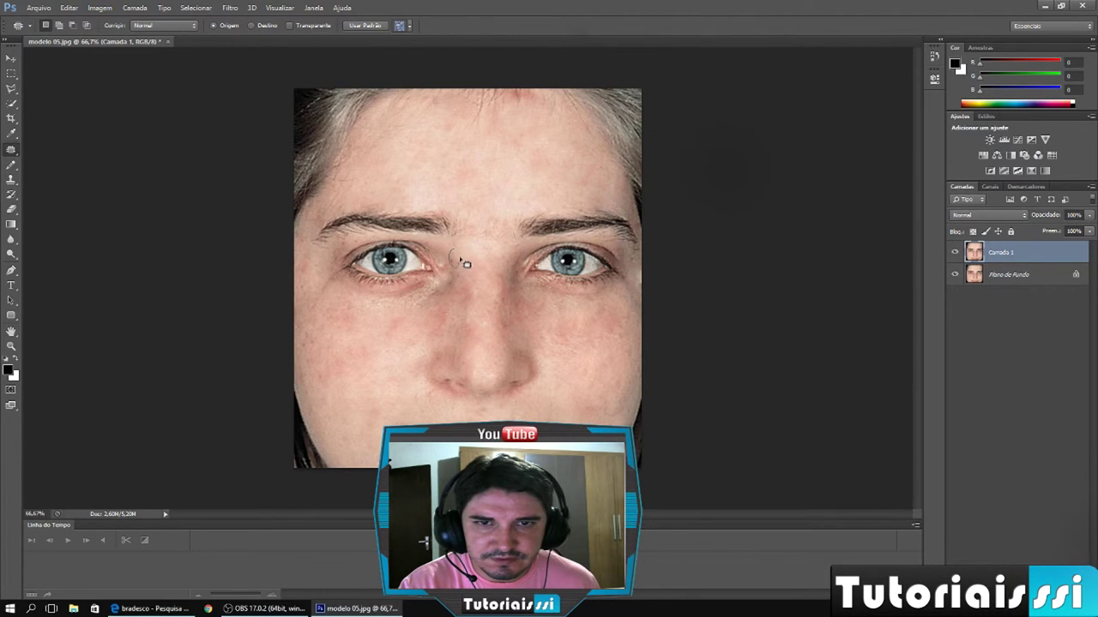
left_click_drag(471, 257, 476, 258)
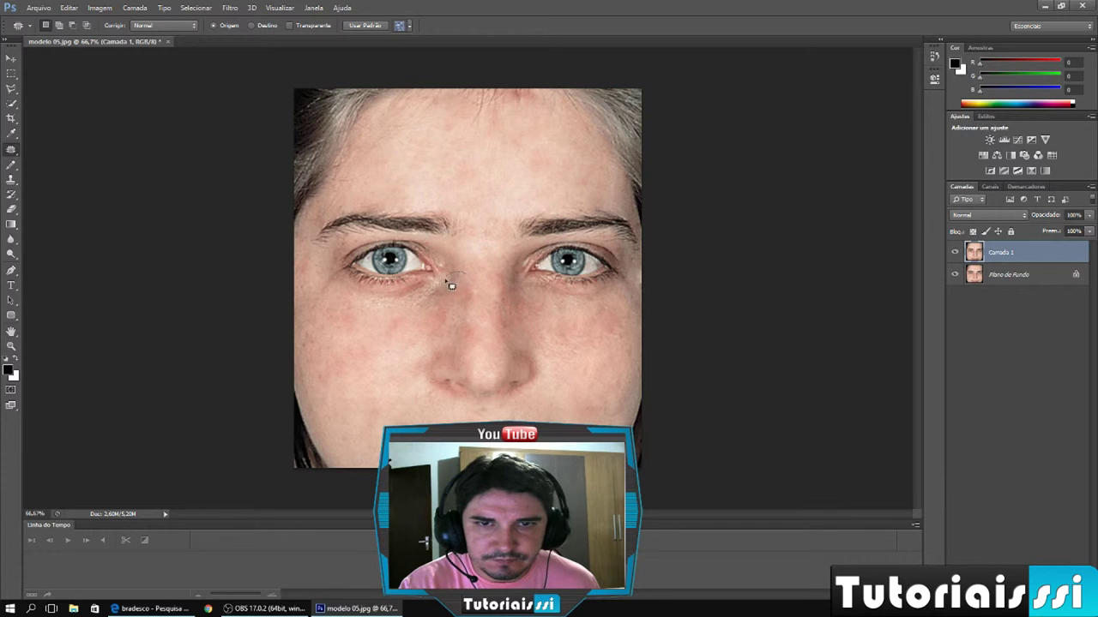
left_click_drag(460, 281, 480, 316)
key("ctrl+d")
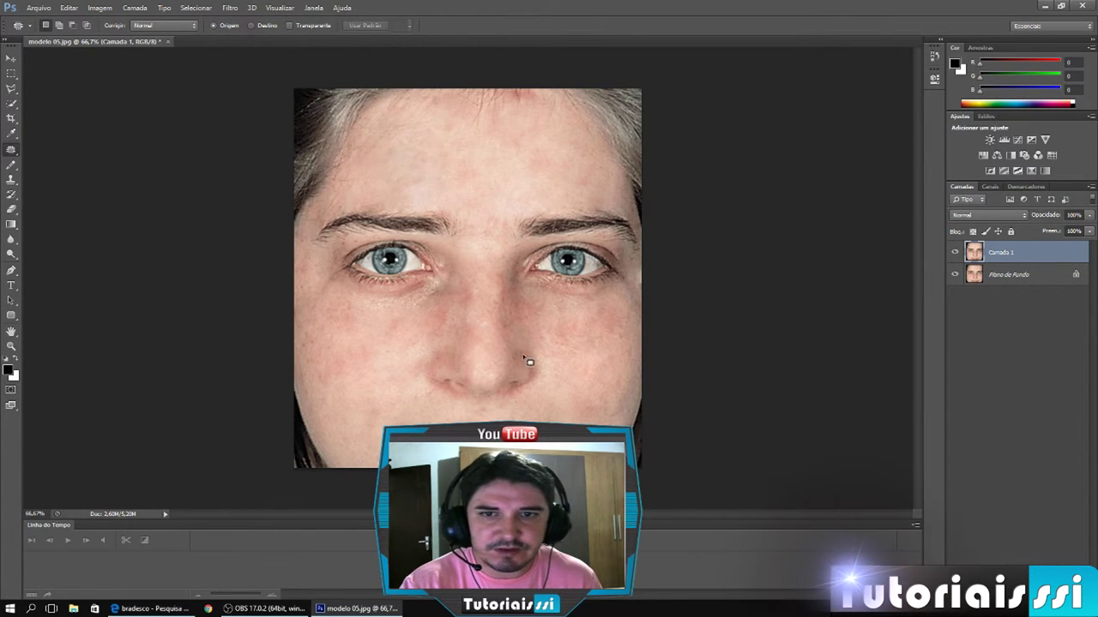
Step: Toggle Camada 1 to compare before and after, leave it visible, and minimize Photoshop
left_click(956, 253)
left_click(956, 253)
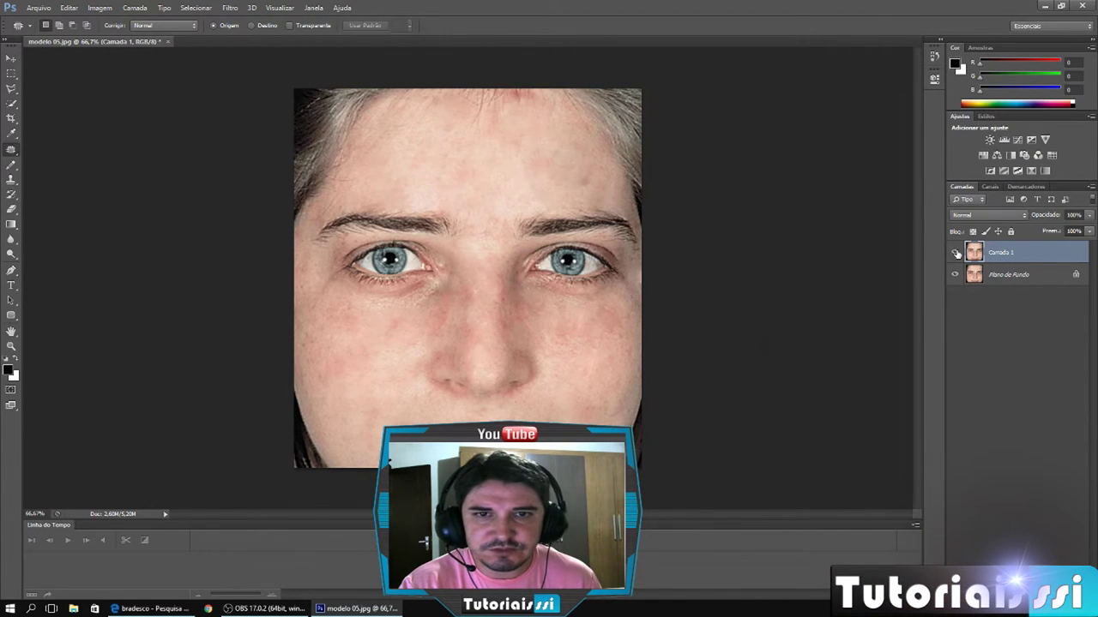
left_click(956, 253)
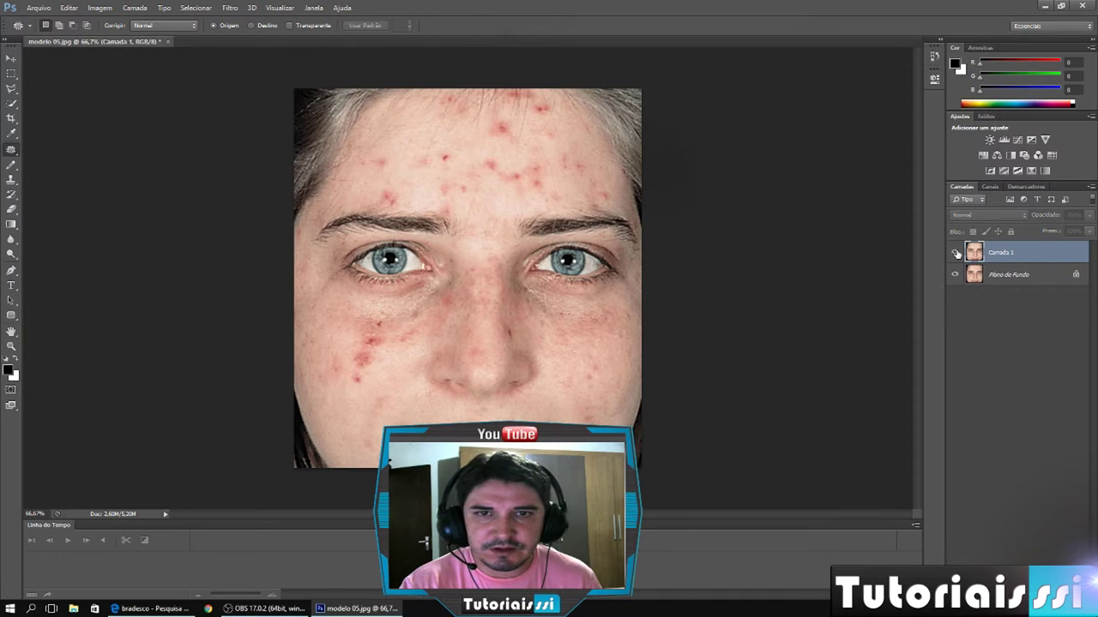
left_click(956, 253)
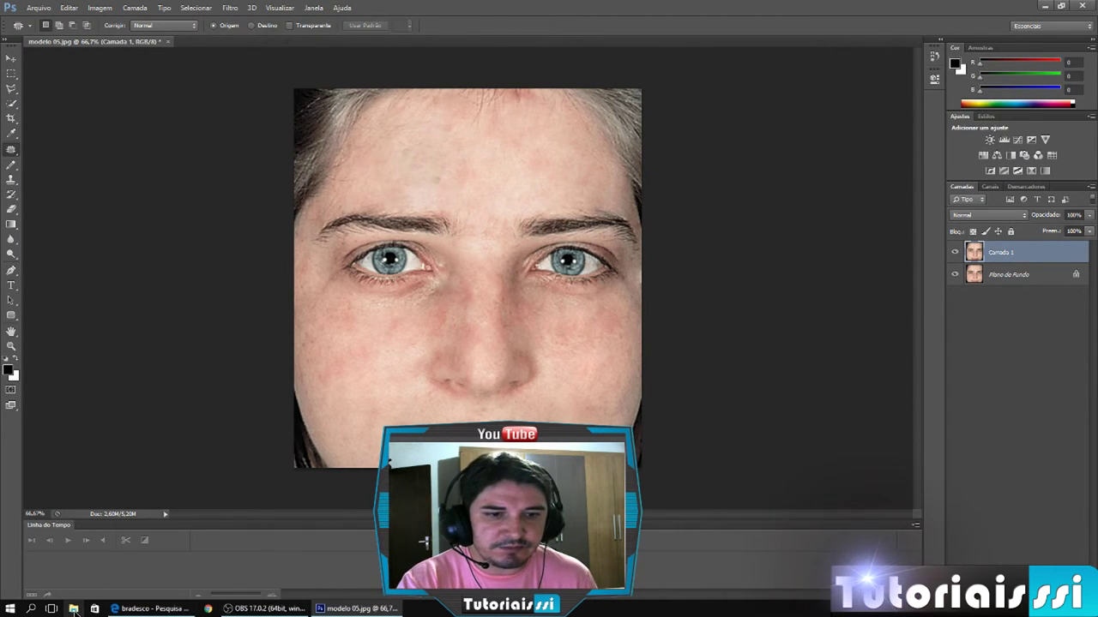
left_click(1045, 7)
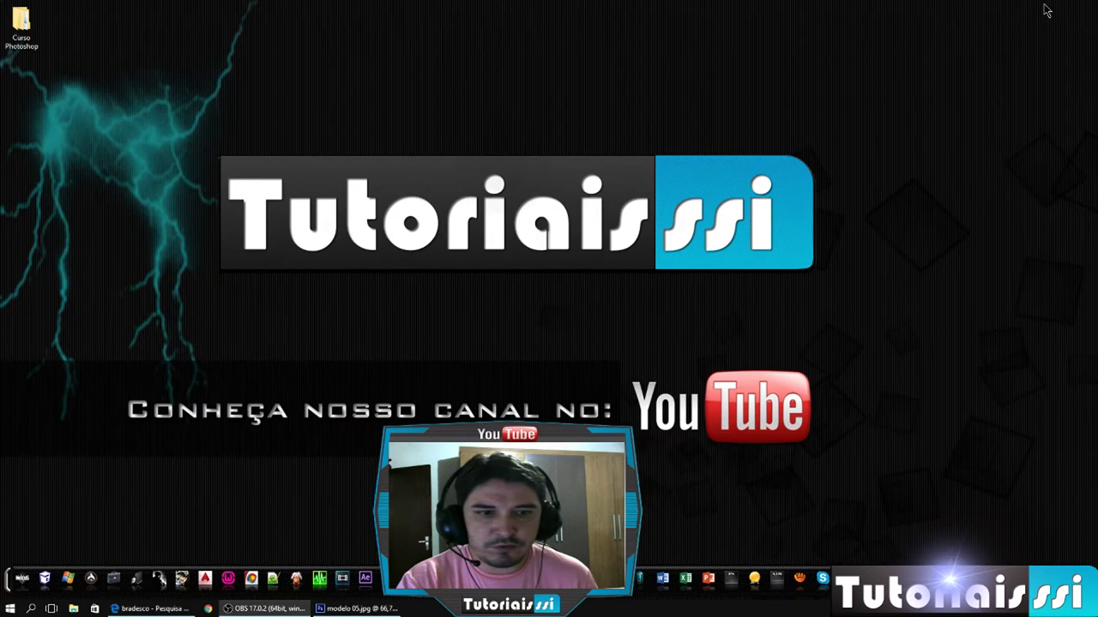
Step: Browse the Espinhas images inside the Curso Photoshop desktop folder, then close the window
double_click(21, 25)
double_click(210, 126)
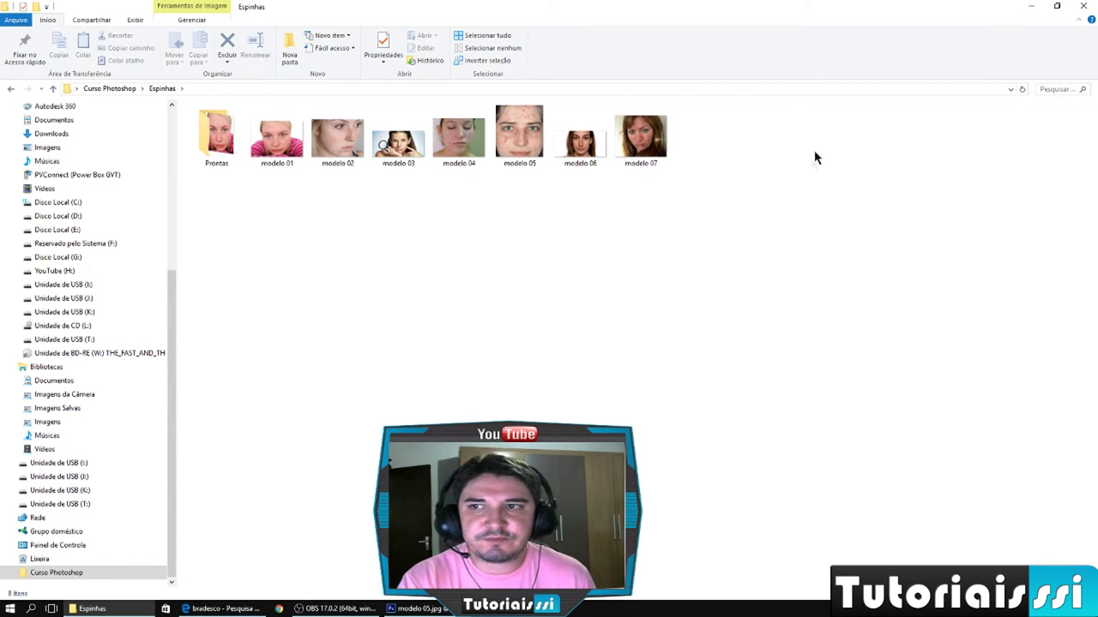
left_click(1082, 6)
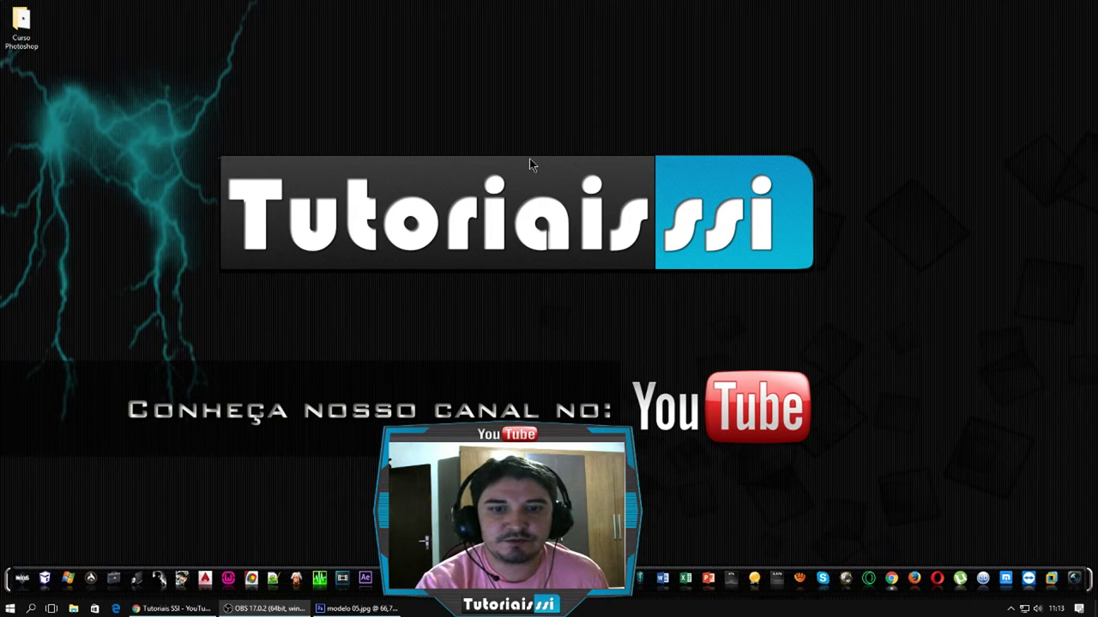
mouse_move(172, 609)
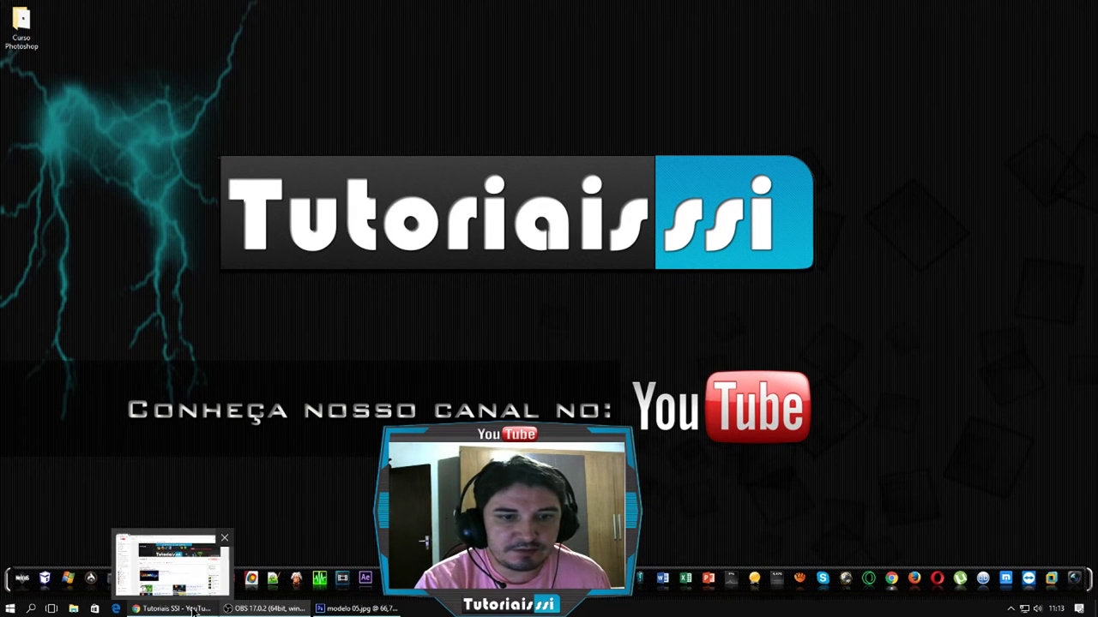
Step: Open the 'Curso Photoshop Grátis 2017 #aula 4' video, pause the ad, and read its description
left_click(194, 611)
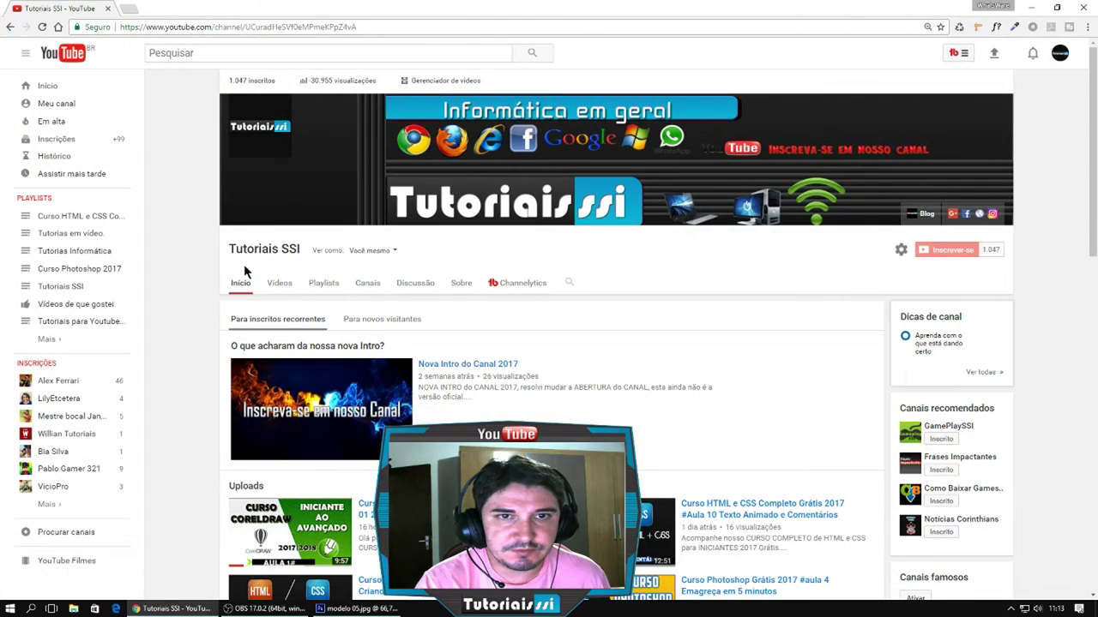
scroll(548, 343, "down", 3)
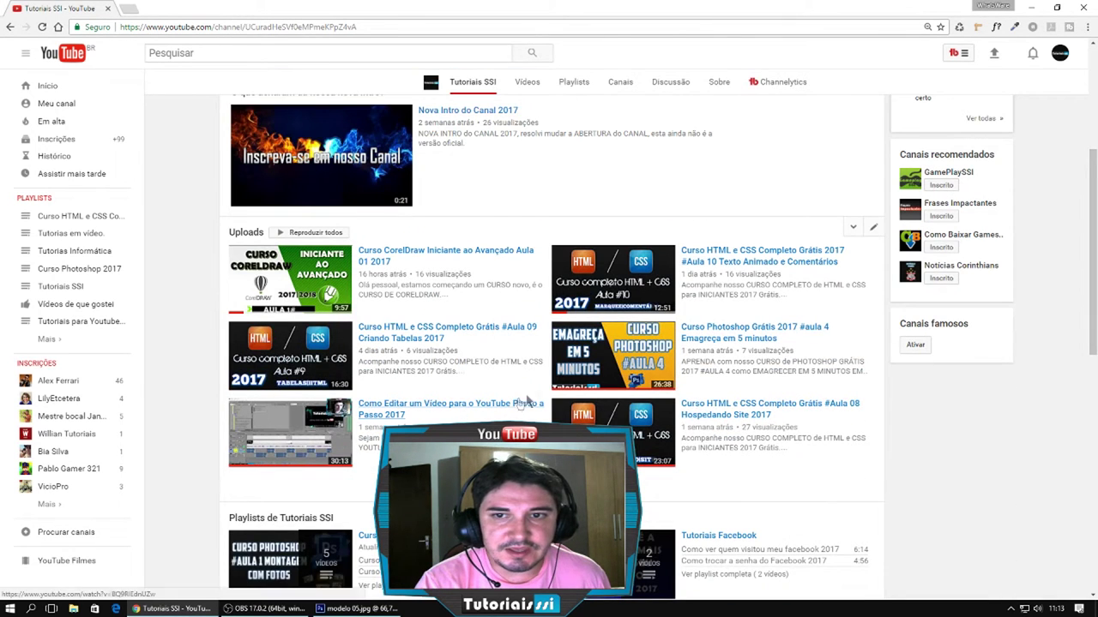
left_click(723, 334)
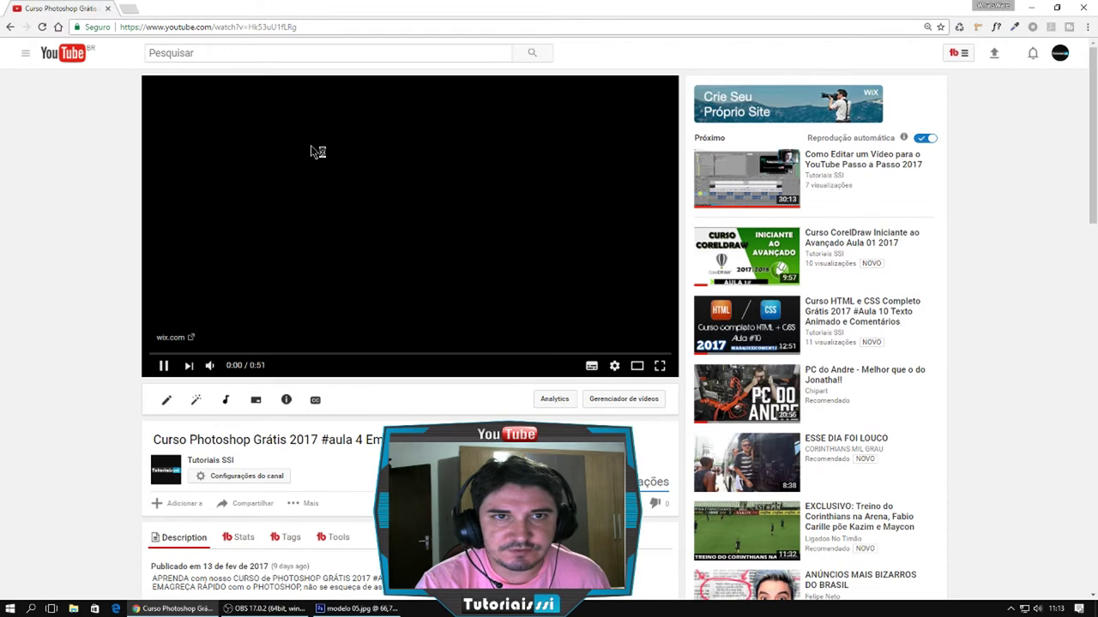
left_click(168, 367)
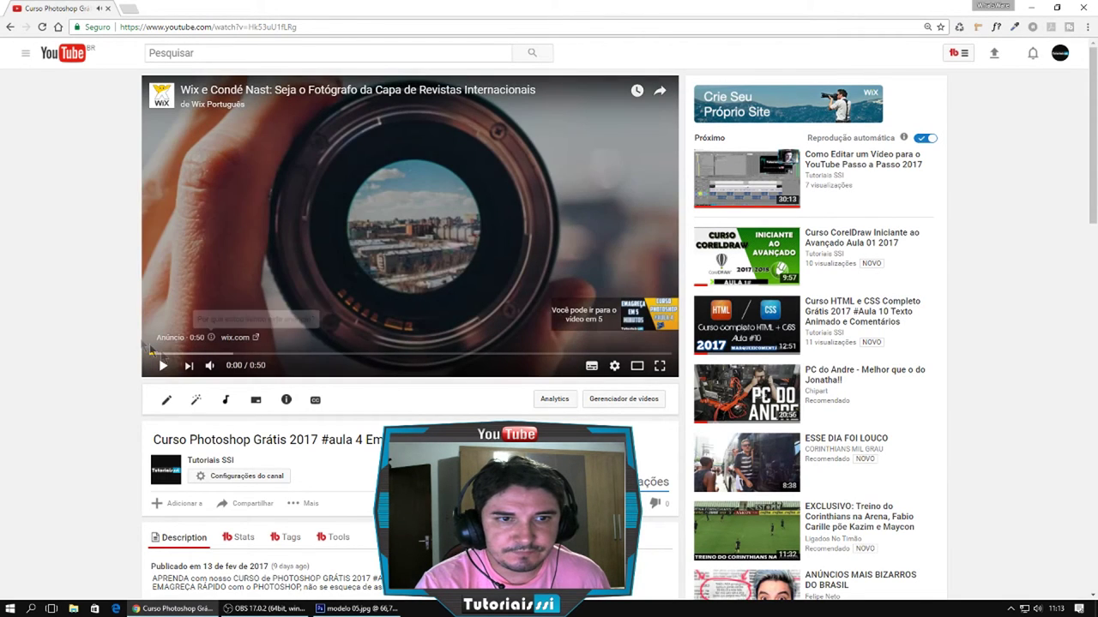
scroll(583, 368, "down", 2)
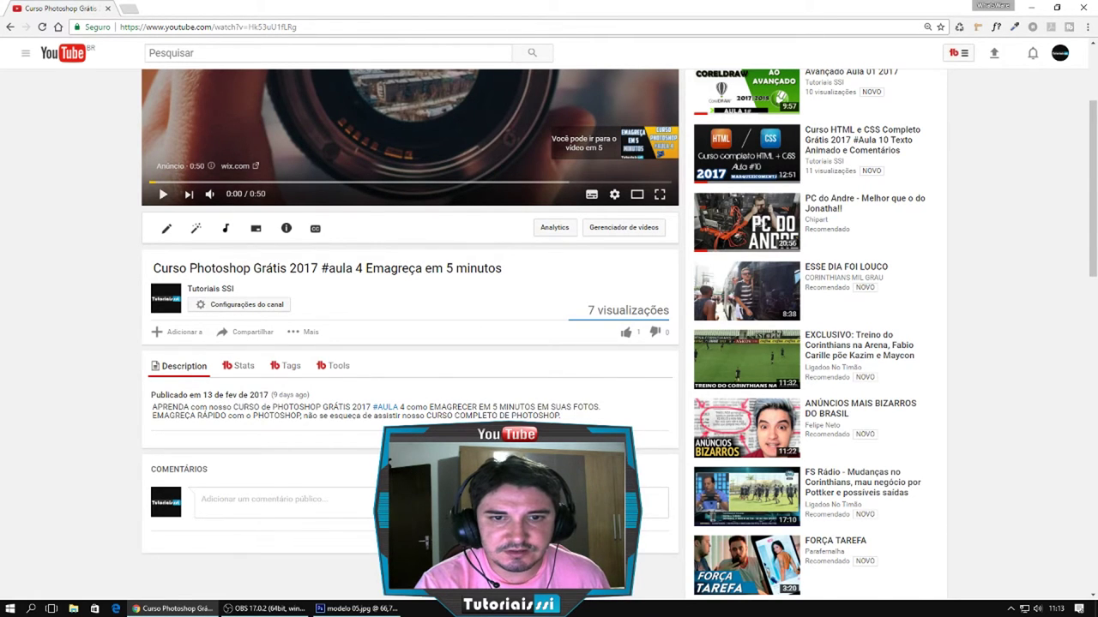
scroll(392, 403, "down", 1)
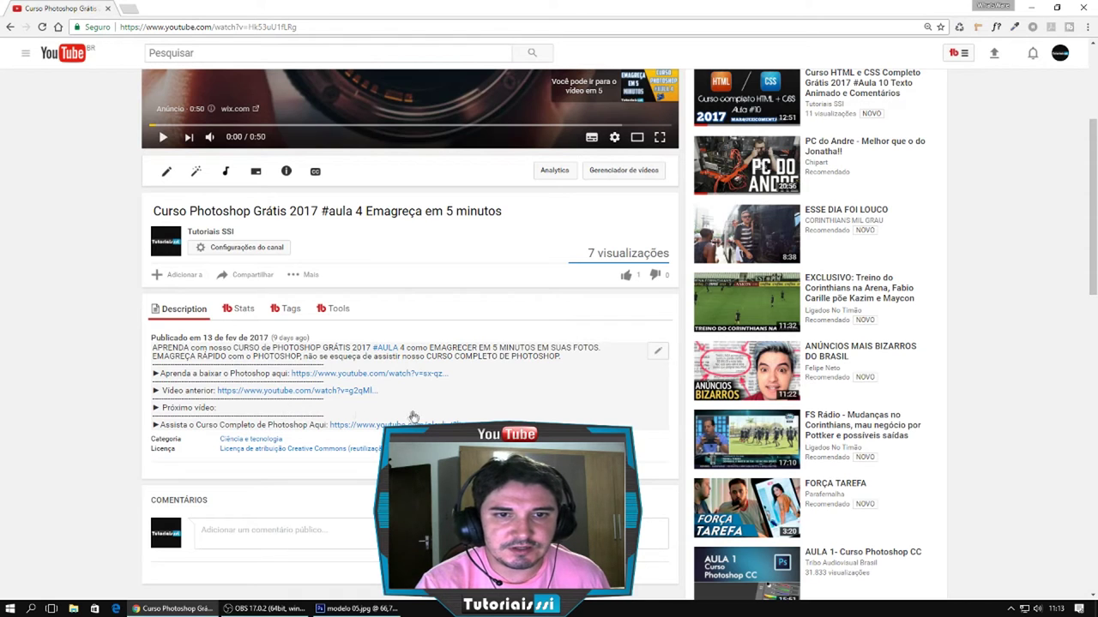
scroll(290, 260, "up", 3)
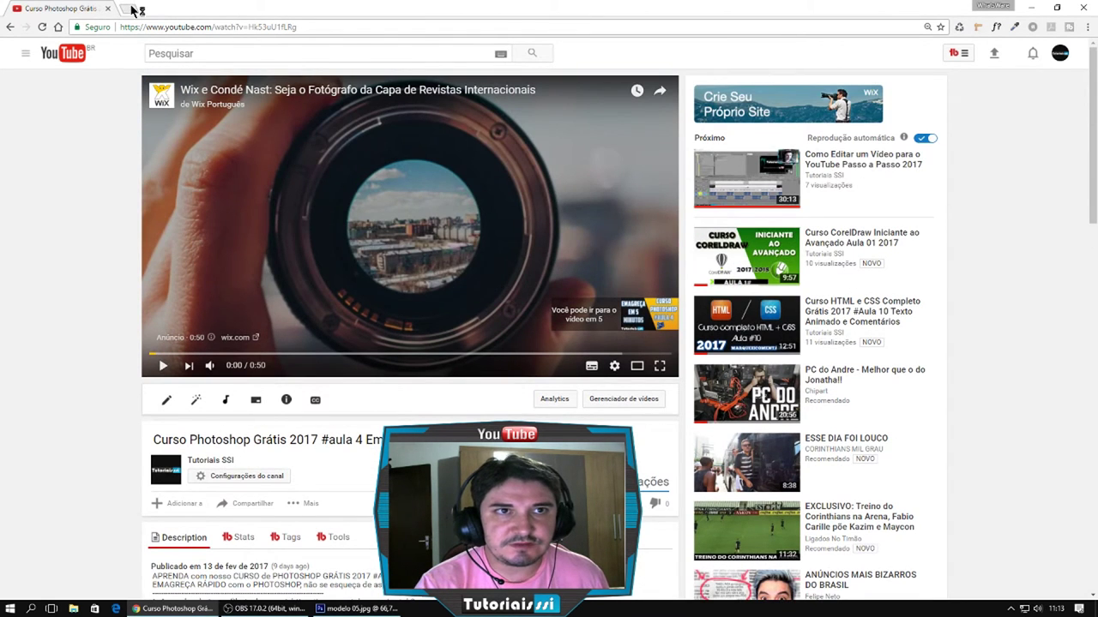
Step: Load the lesson's shortened download link in a new tab
left_click(133, 10)
key("ctrl+v")
key("Return")
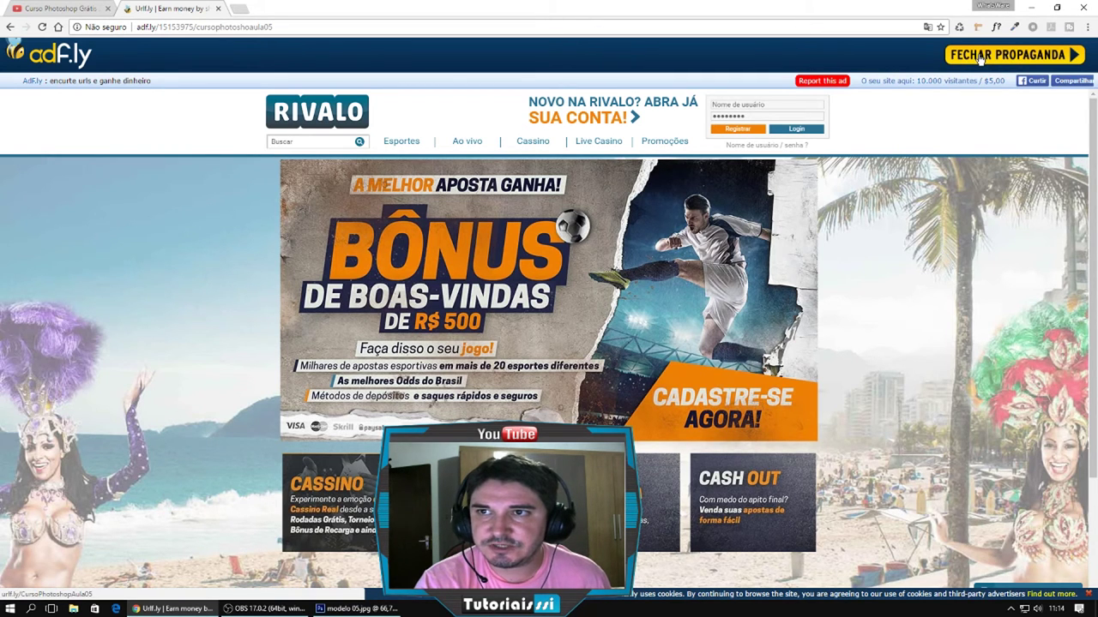
Step: Get past the ad and reCAPTCHA pages to the Aula05.rar MEGA download page
left_click(980, 56)
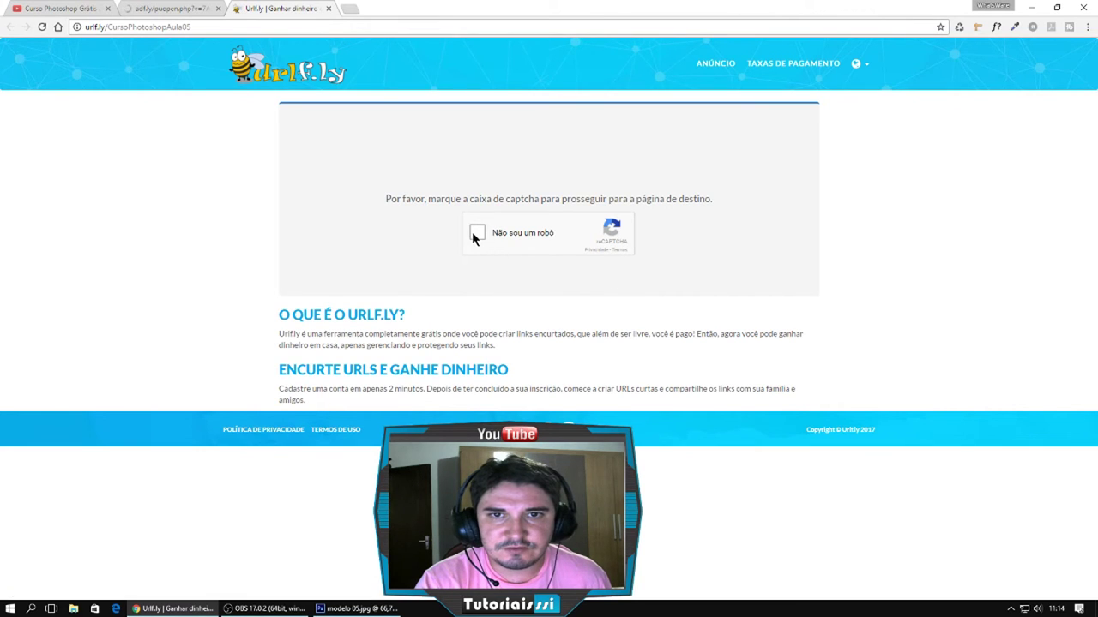
left_click(476, 233)
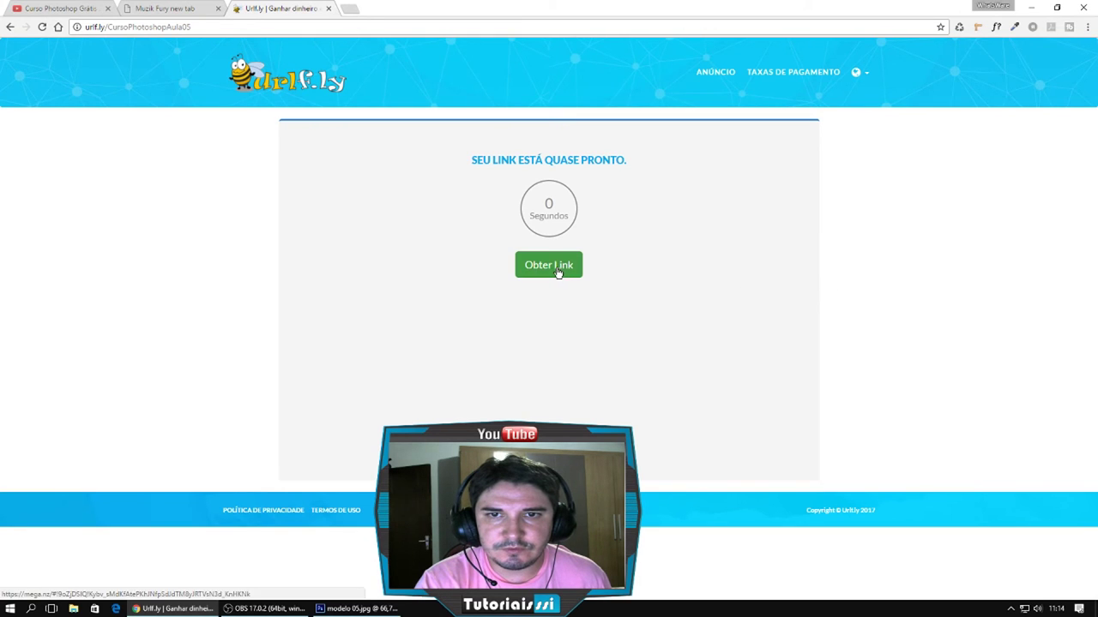
left_click(554, 268)
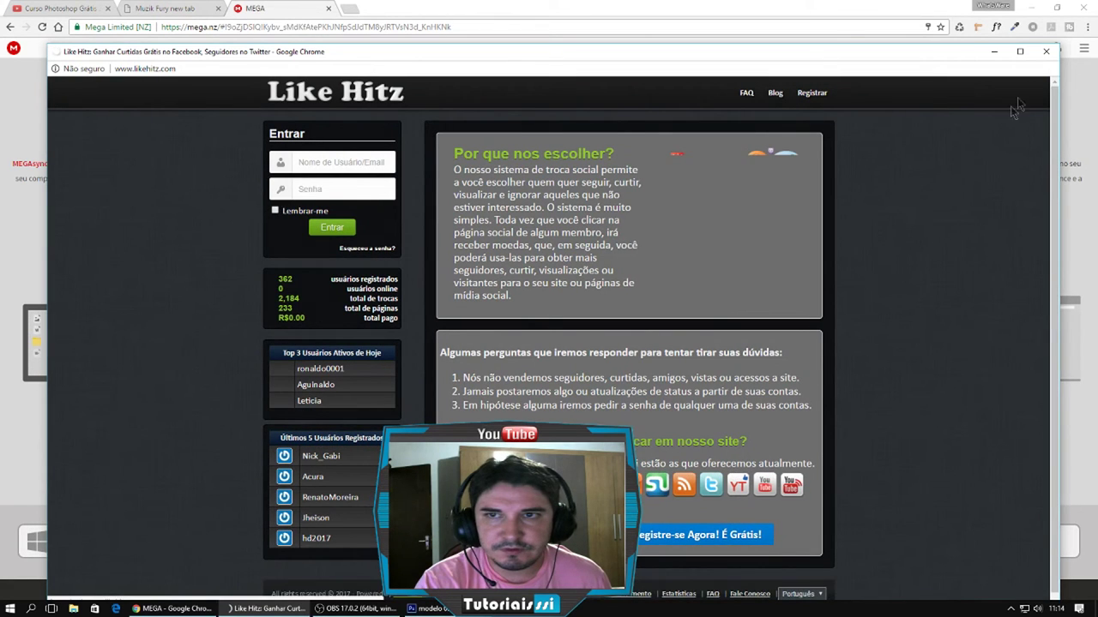
left_click(1046, 53)
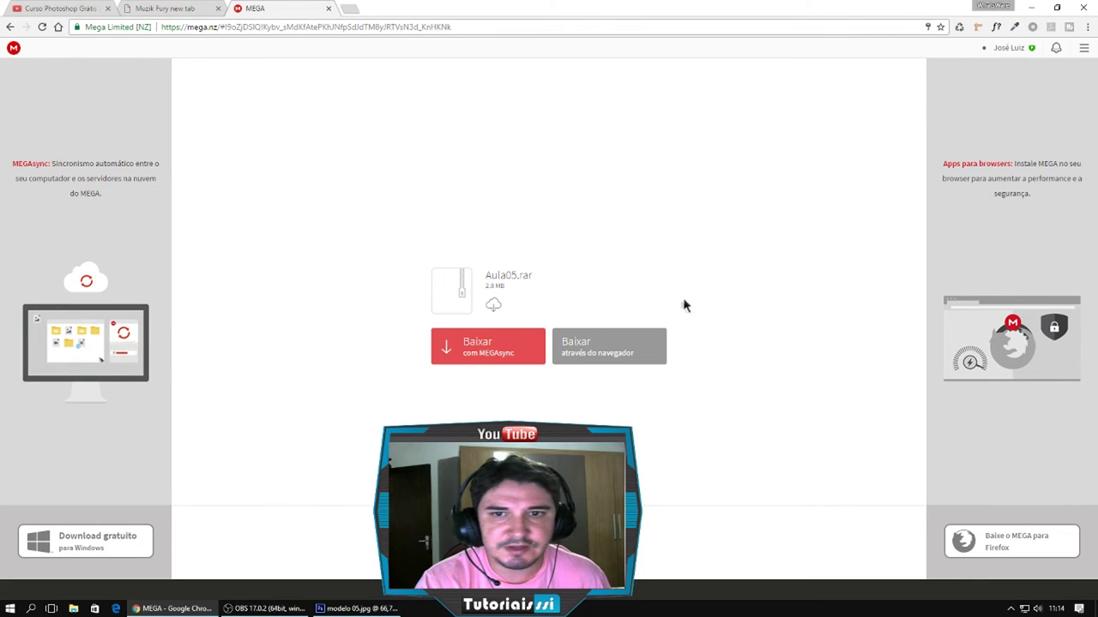
Step: Download Aula05.rar from MEGA through the browser and save it to the desktop (Área de Trabalho)
left_click(608, 356)
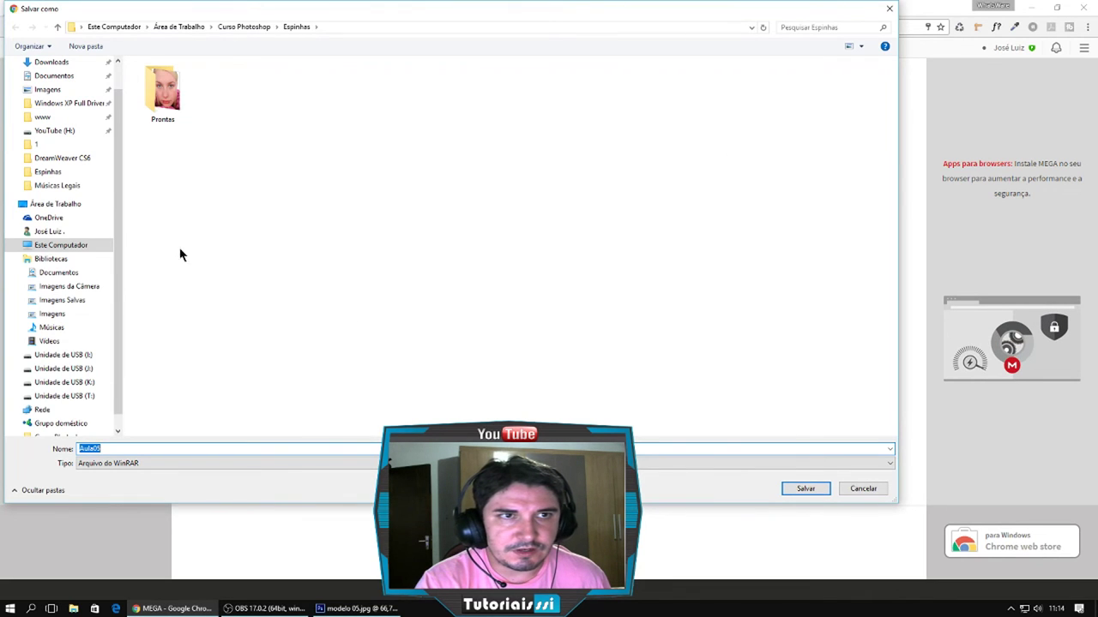
scroll(100, 117, "up", 2)
left_click(78, 82)
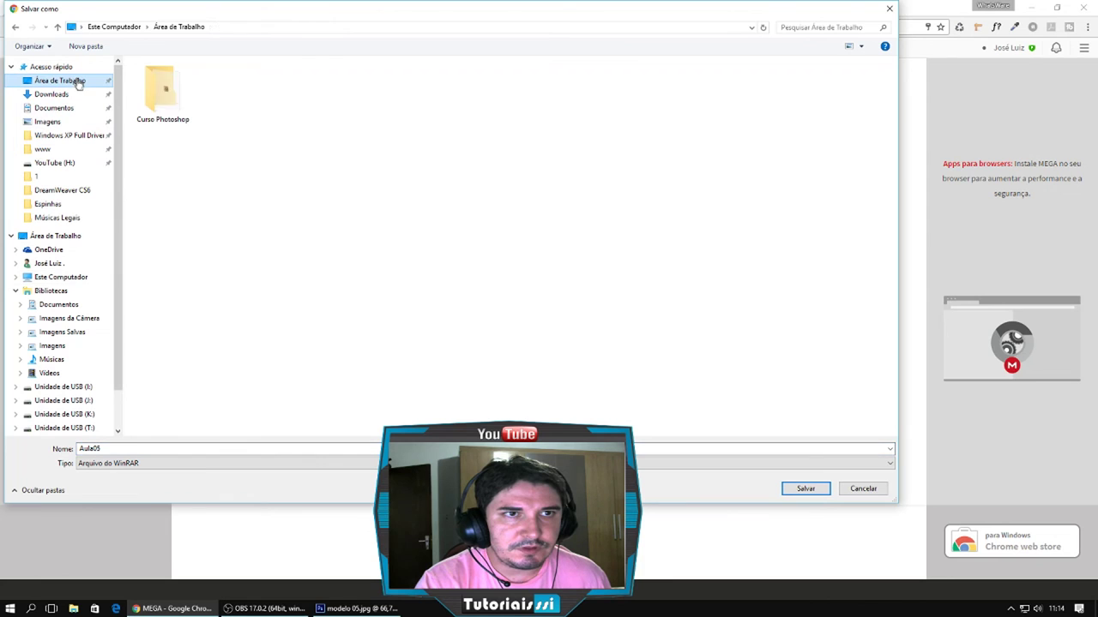
left_click(806, 489)
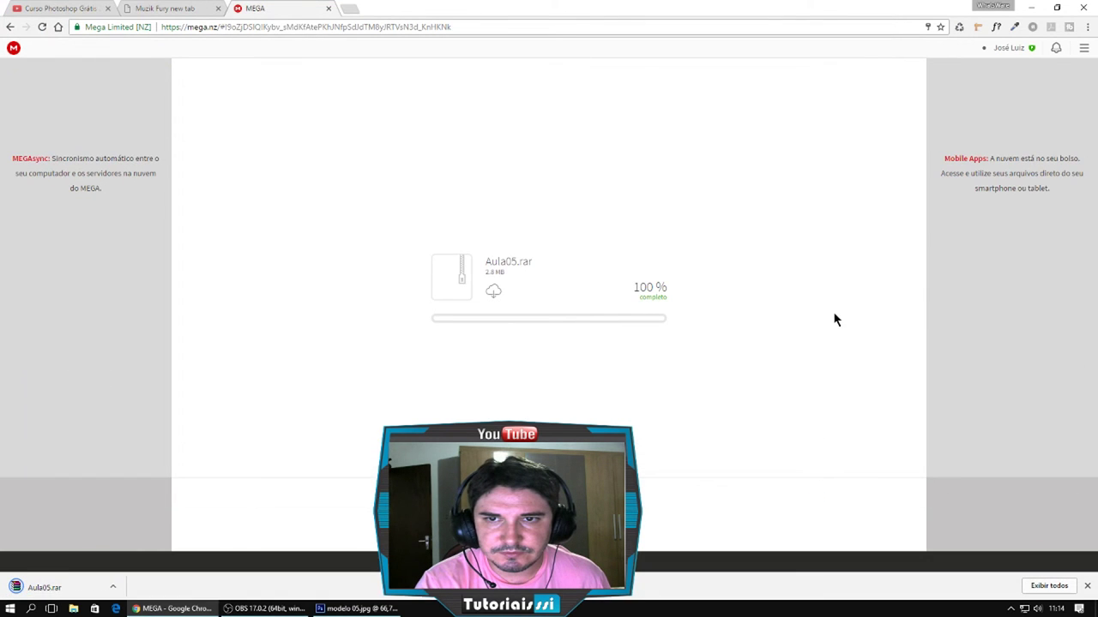
left_click(1031, 7)
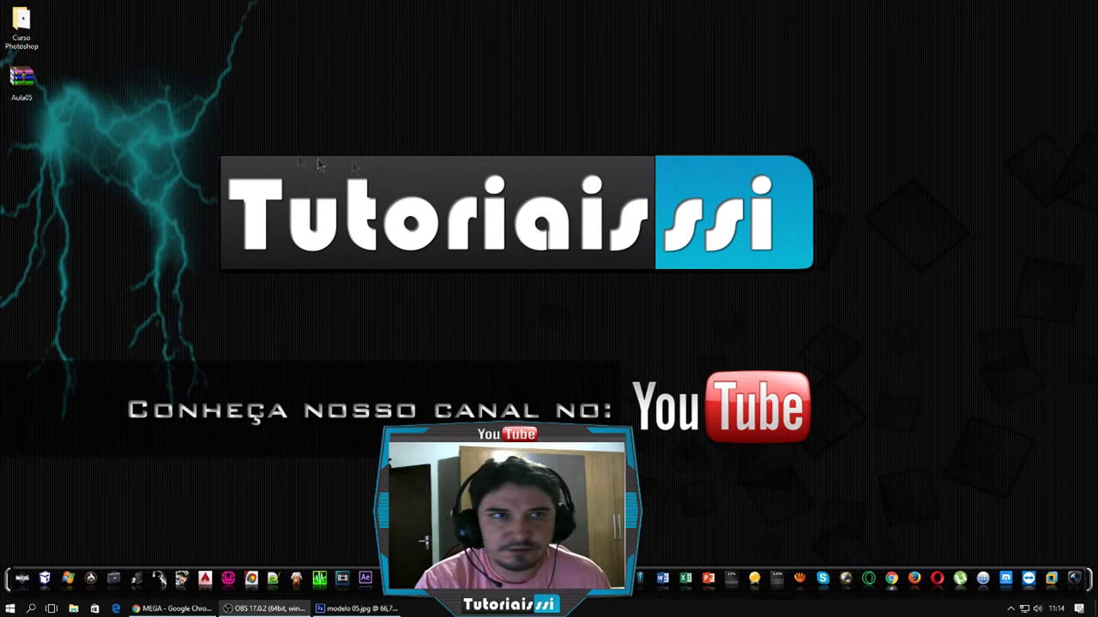
Step: Extract Aula05 to the desktop as Espinhas, check its Prontas subfolder, then close Explorer
right_click(24, 89)
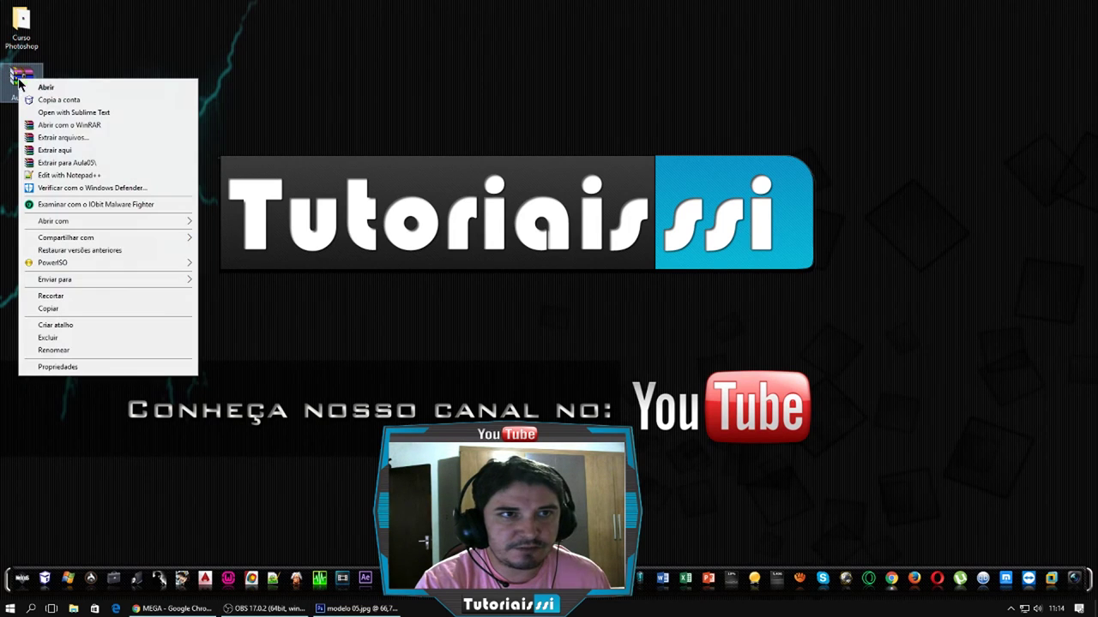
left_click(69, 153)
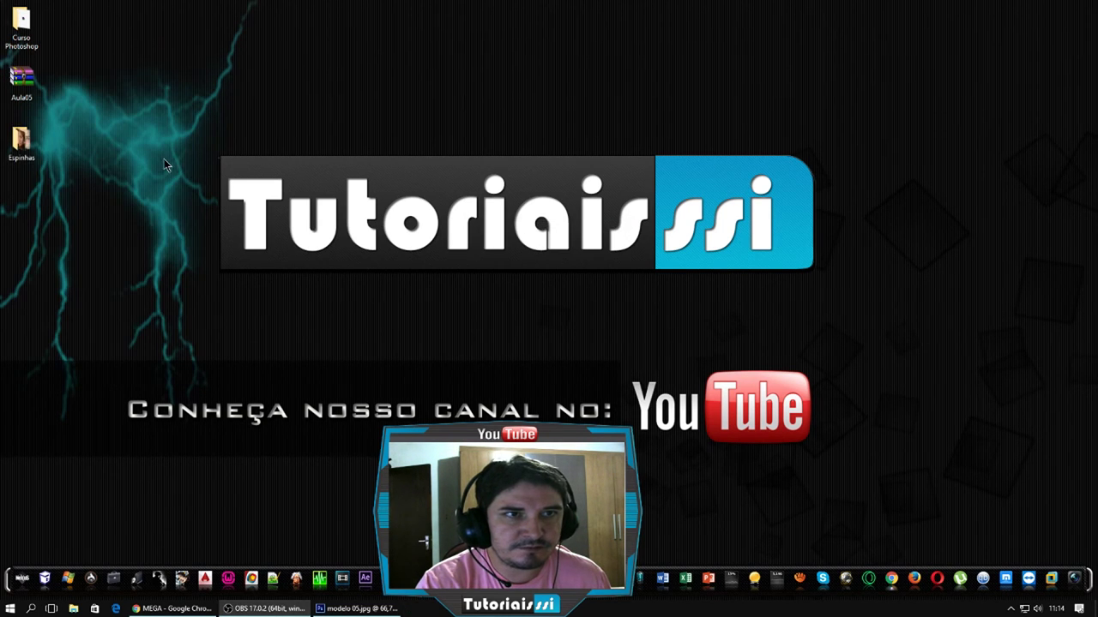
double_click(31, 148)
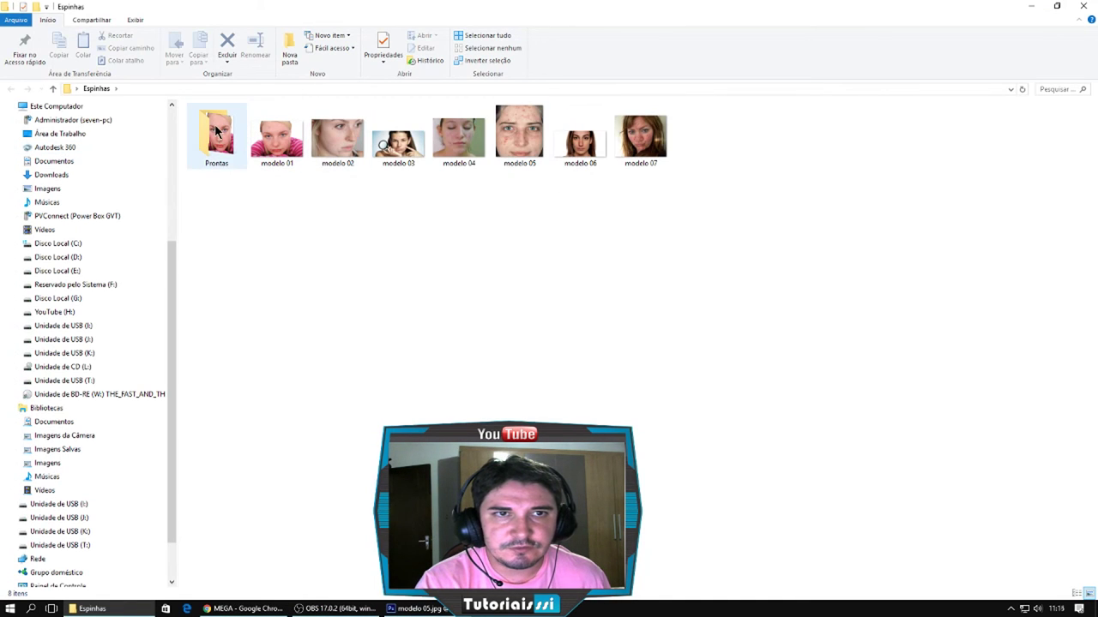
double_click(217, 129)
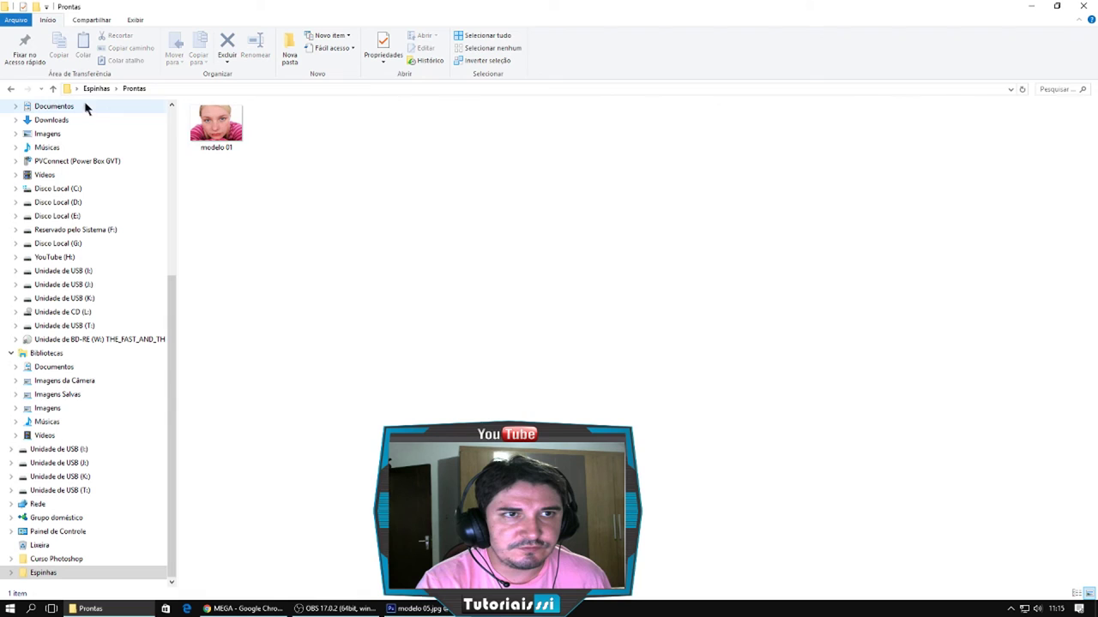
left_click(12, 89)
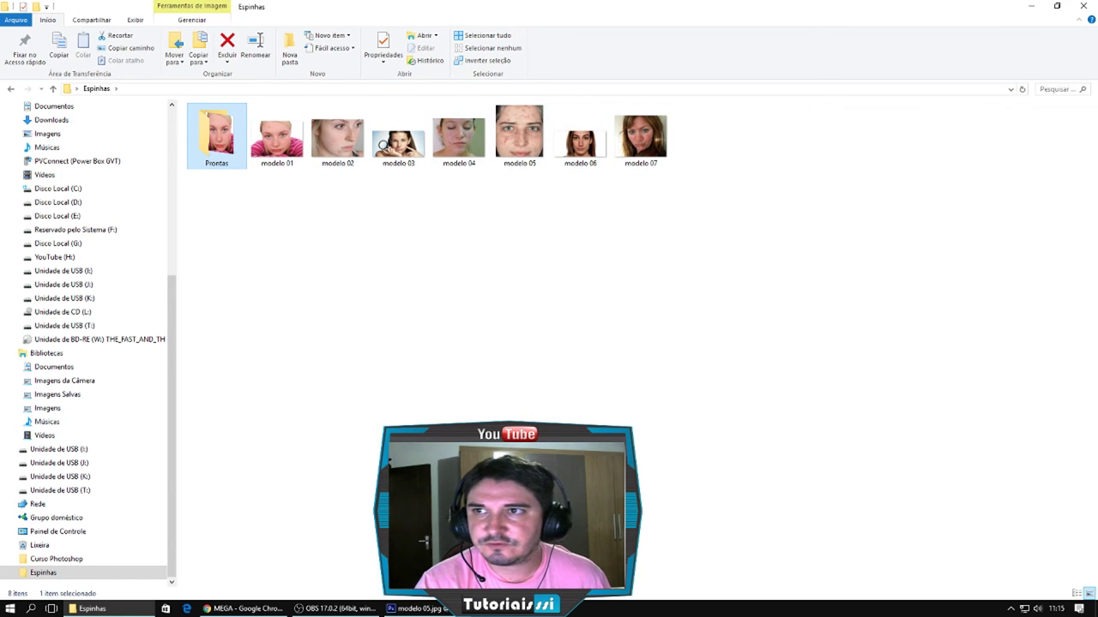
left_click(1083, 7)
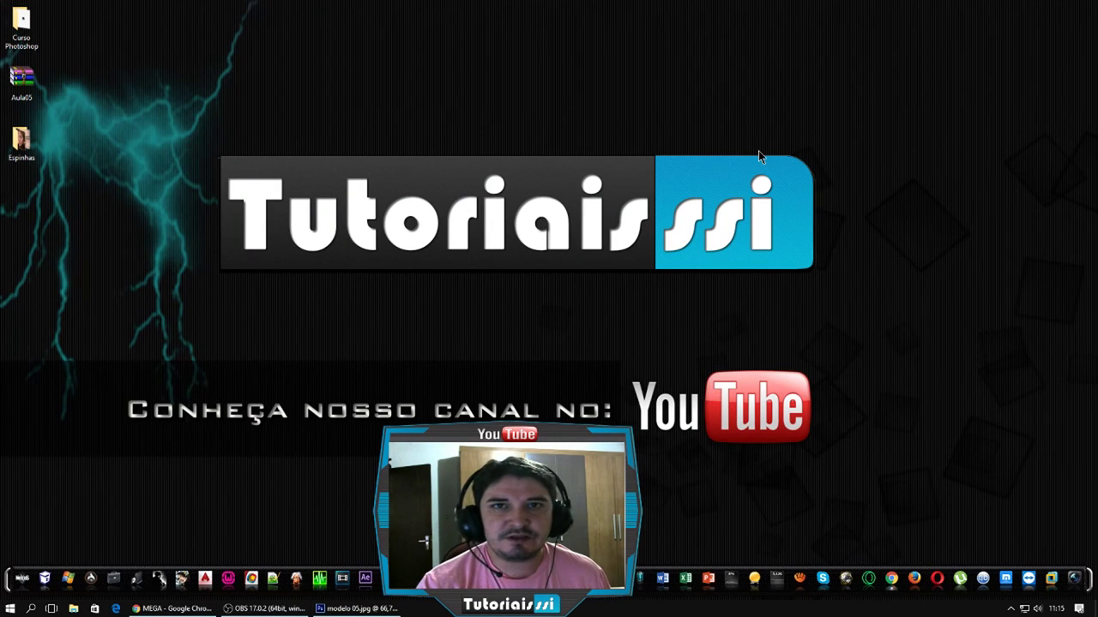